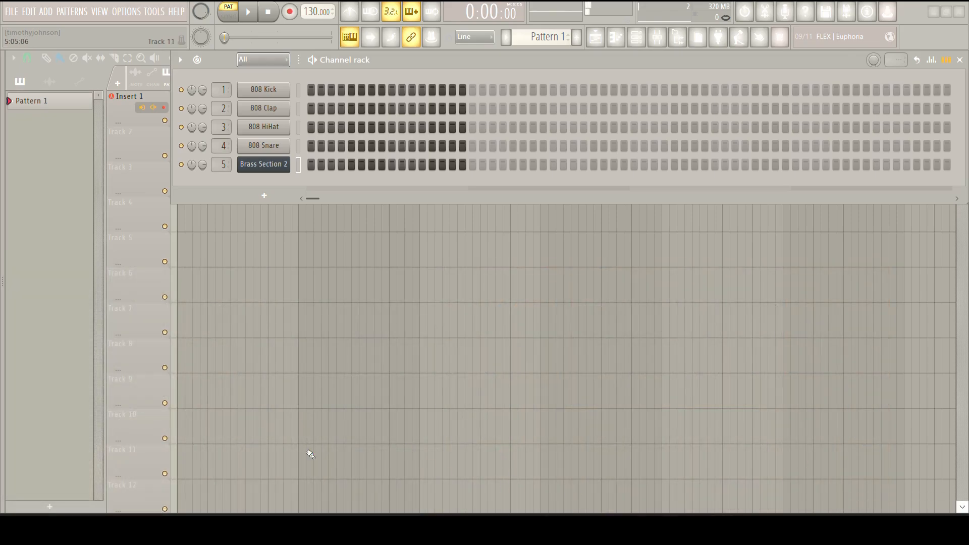
- Open the Brass Section 2 channel in the piano roll and start the chord progression generator
right_click(266, 171)
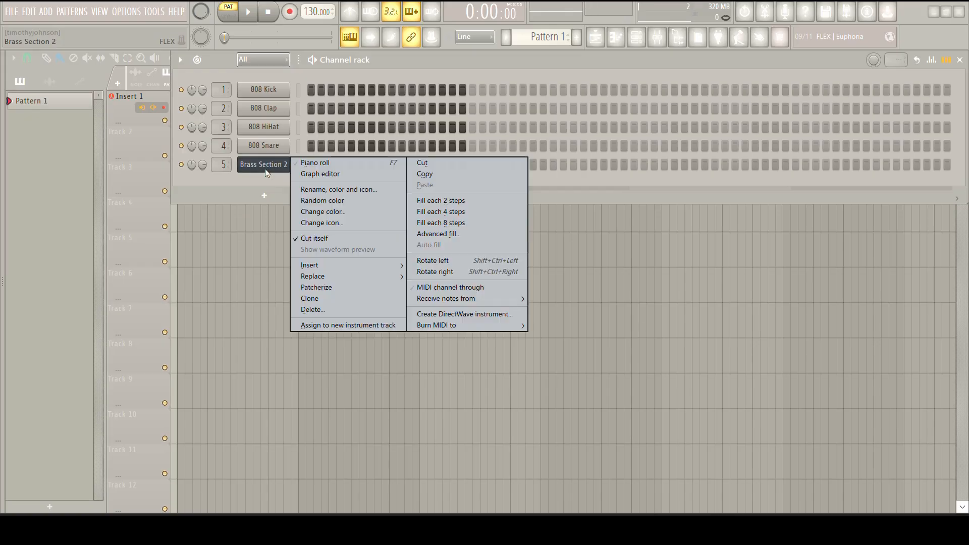
click(314, 163)
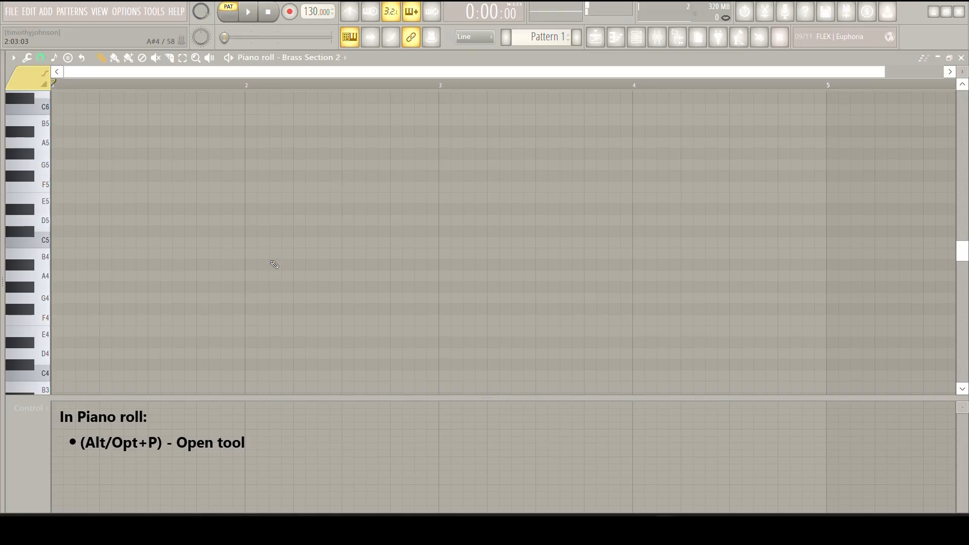
key(alt+p)
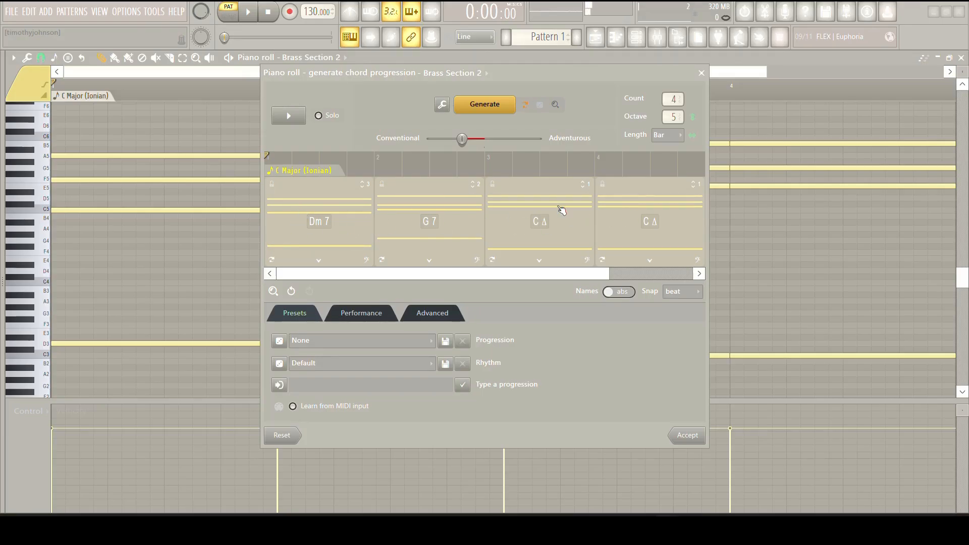
right_click(290, 174)
- In the generation options, switch the Main chord notes off and back on, and do the same for the Bass notes
mouse_move(334, 175)
click(443, 106)
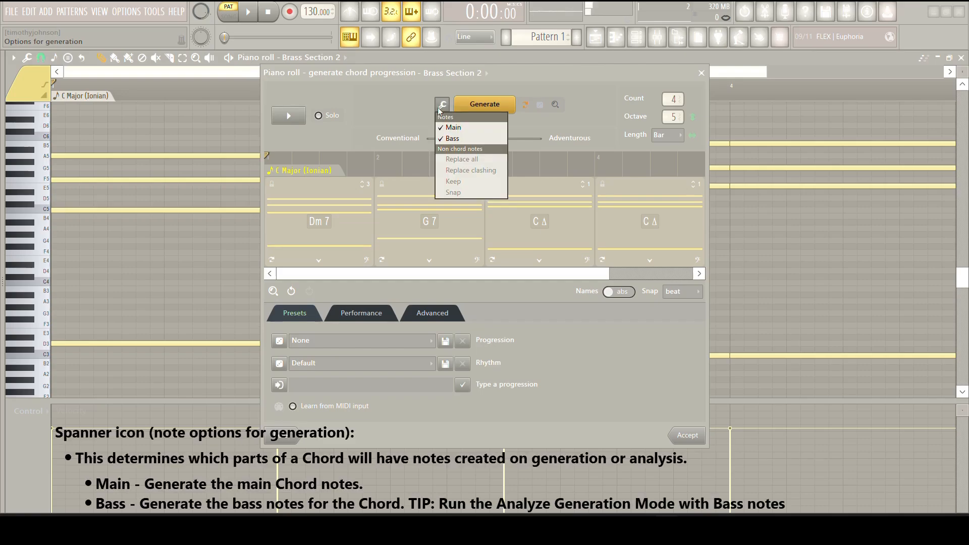
click(462, 127)
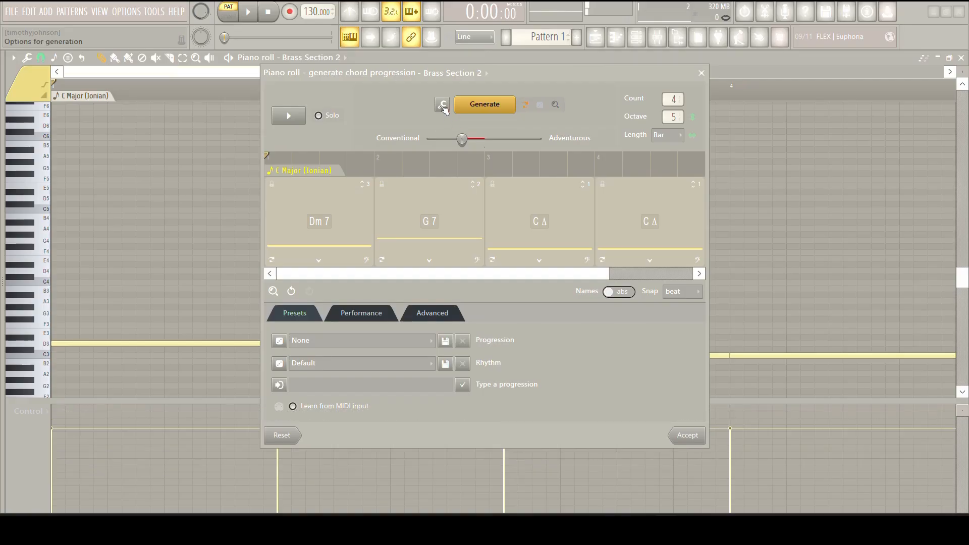
click(442, 105)
click(457, 126)
click(442, 107)
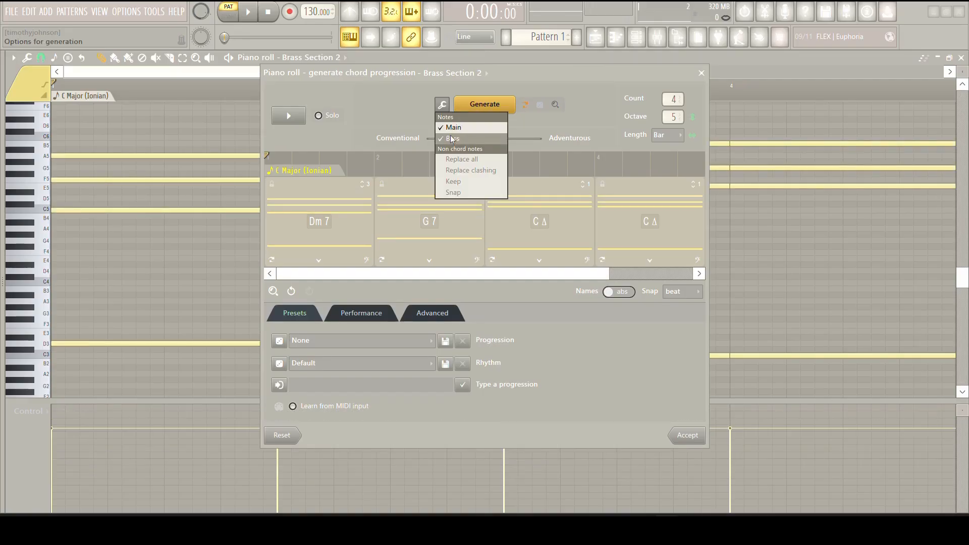
click(455, 138)
click(441, 107)
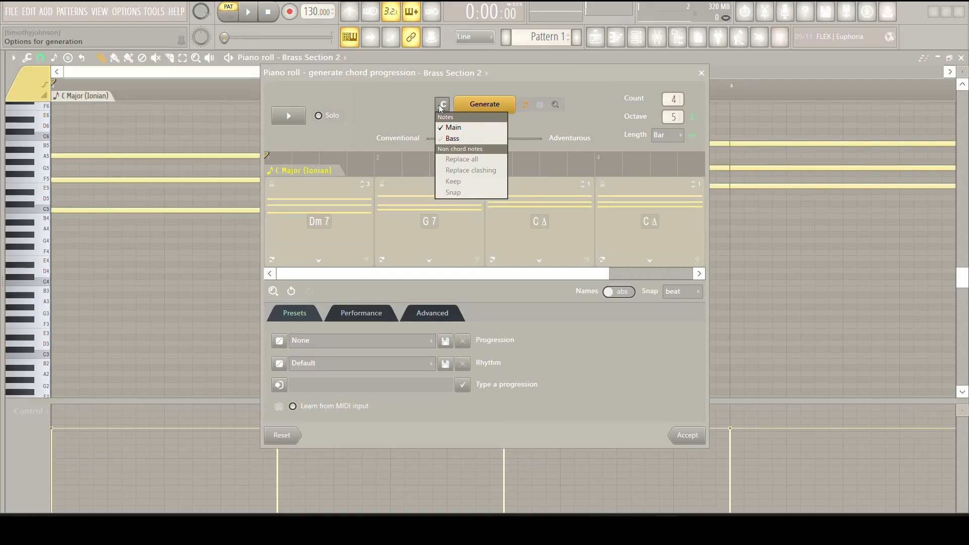
click(453, 138)
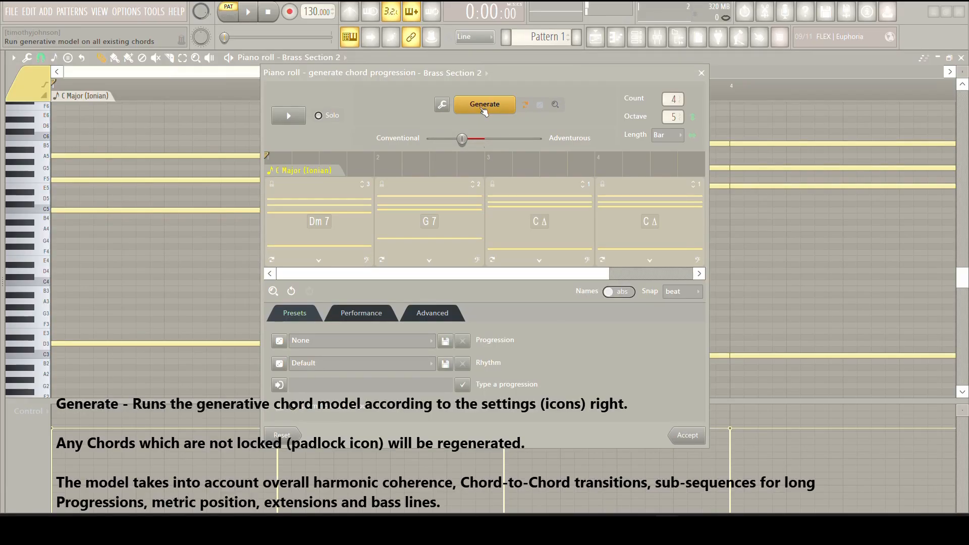
- Set the progression's key to E Minor Melodic and regenerate the chords in Rework mode
right_click(272, 169)
mouse_move(288, 176)
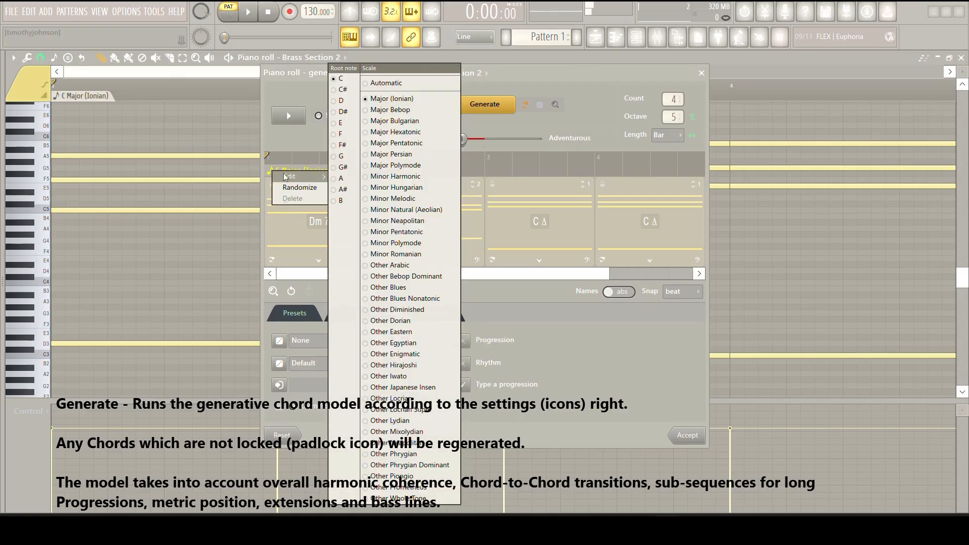
click(341, 122)
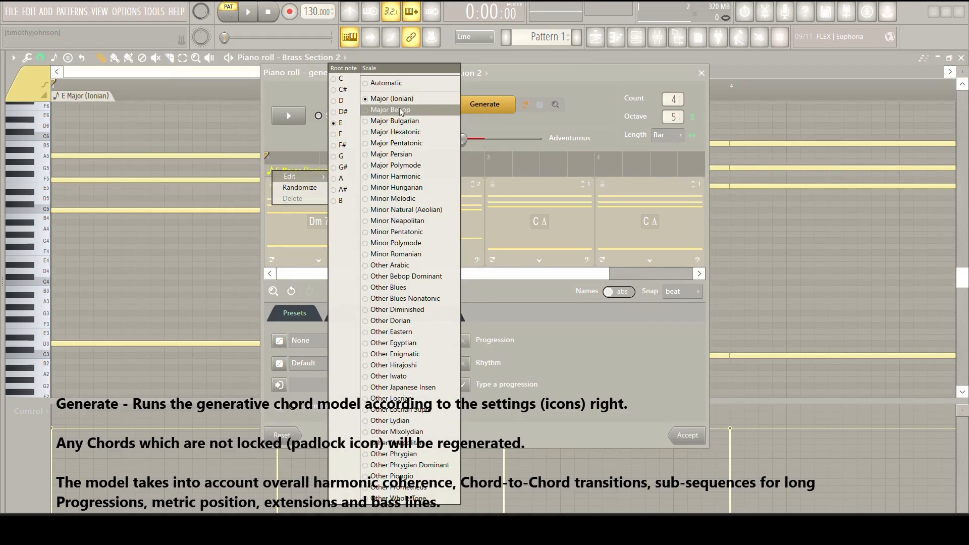
click(414, 198)
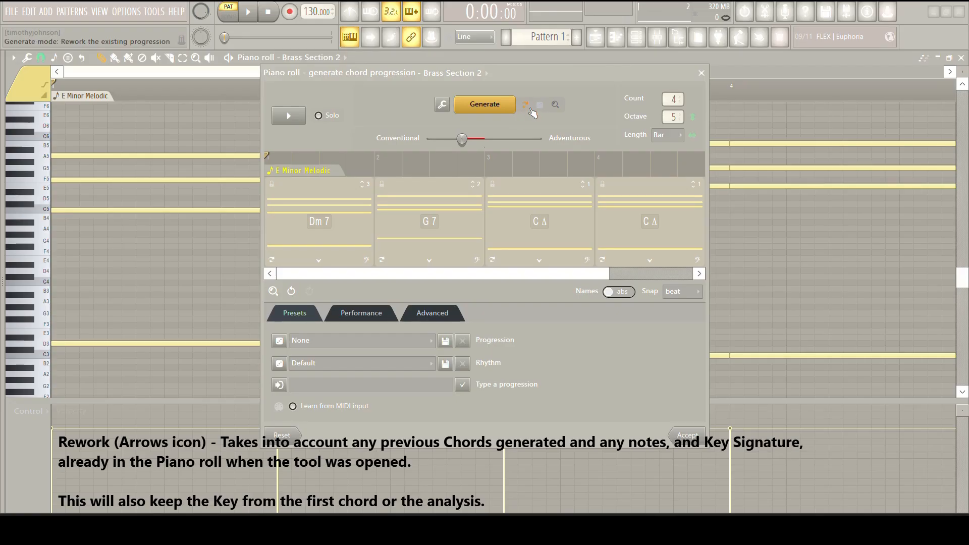
click(488, 103)
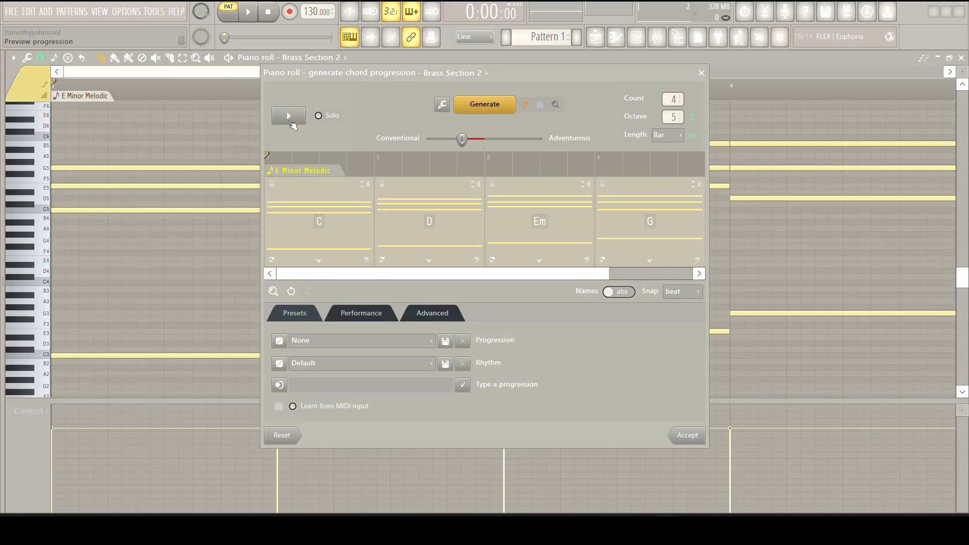
- Preview the generated progression, rework it once more and preview the new version
click(293, 123)
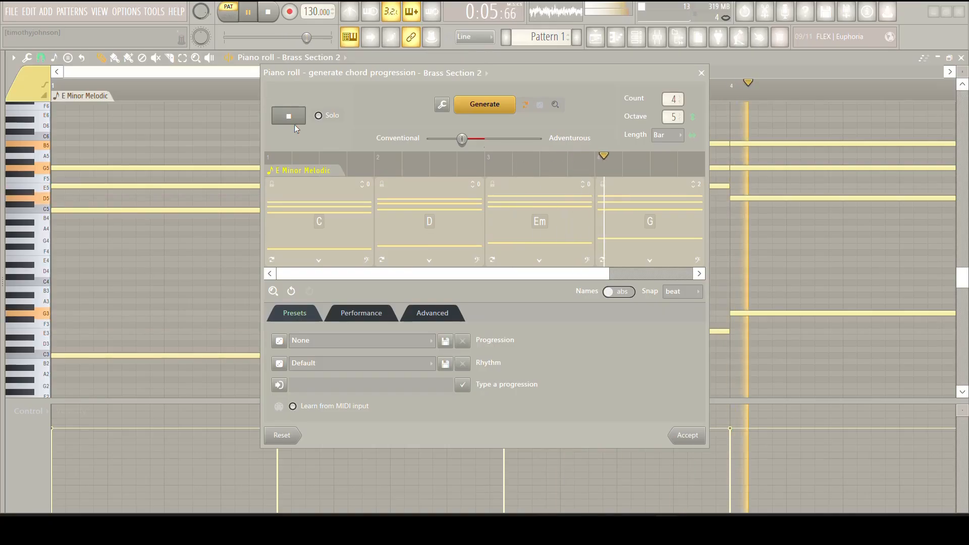
click(295, 122)
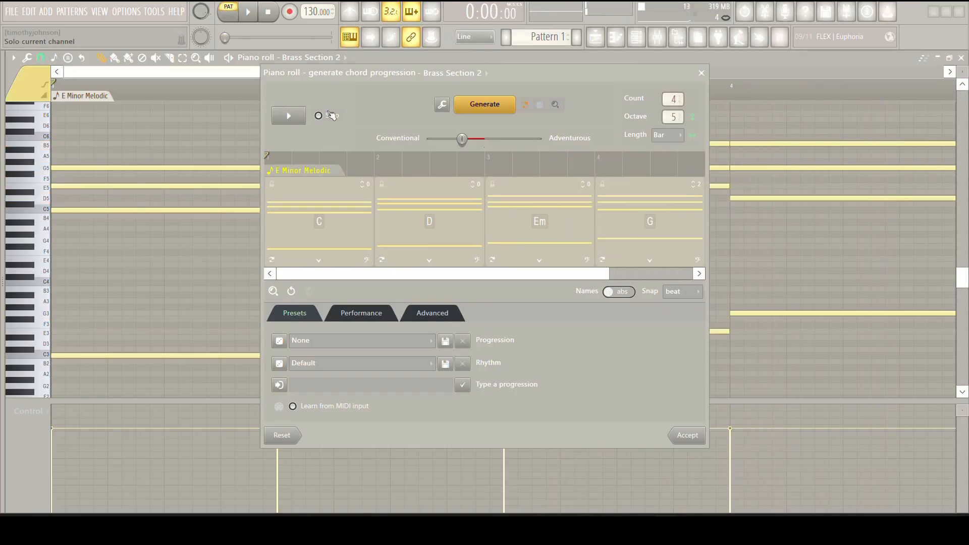
click(495, 107)
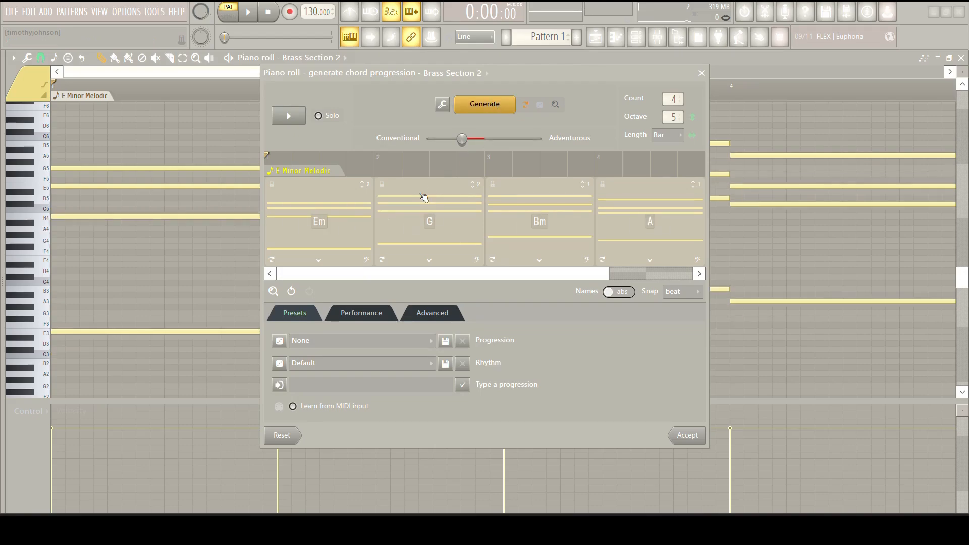
click(287, 117)
- Switch to the generate mode between Rework and Analyze and generate several new chord progressions in a row
click(540, 106)
click(496, 107)
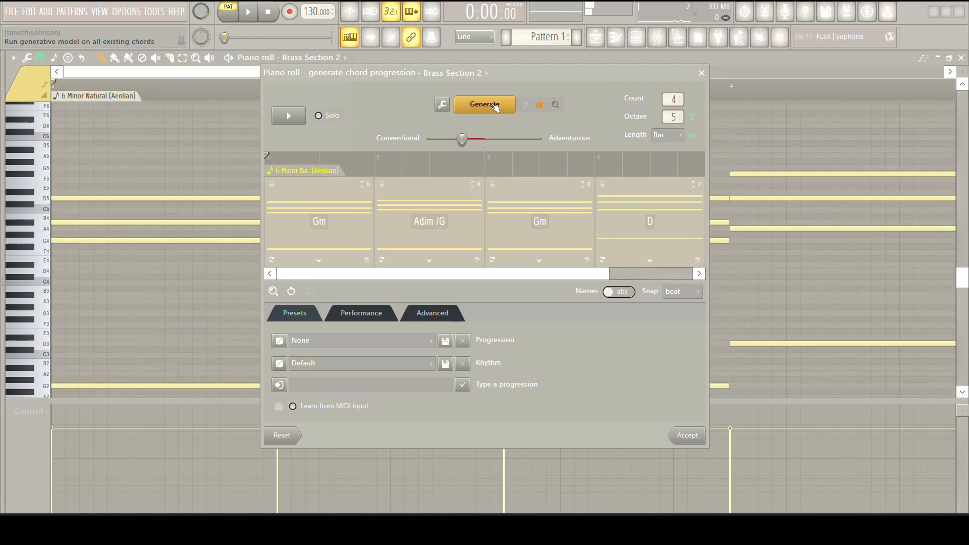
click(495, 107)
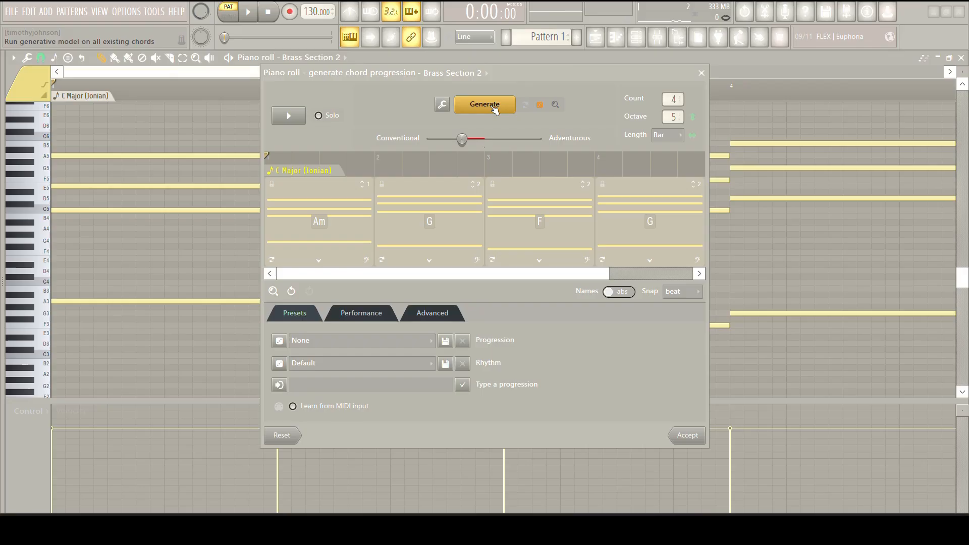
click(495, 108)
click(496, 109)
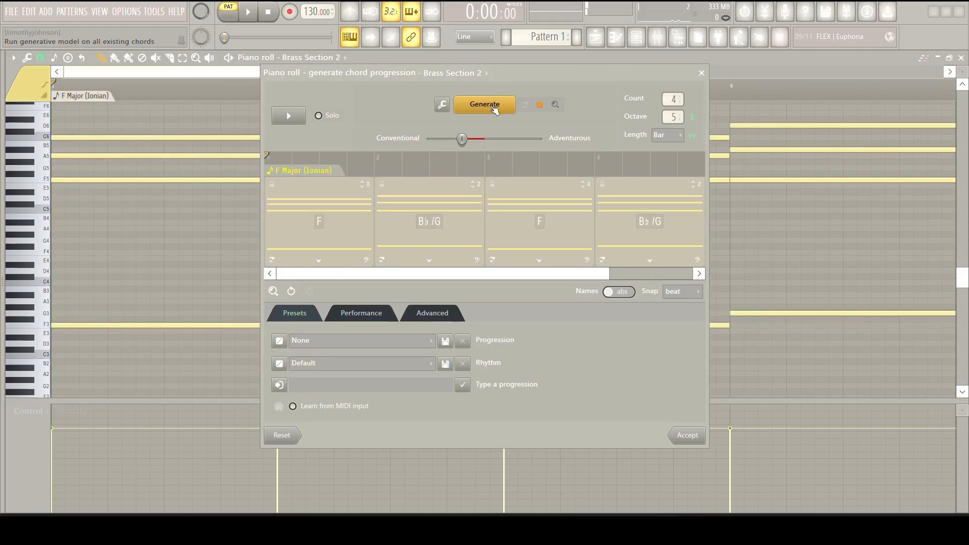
click(495, 107)
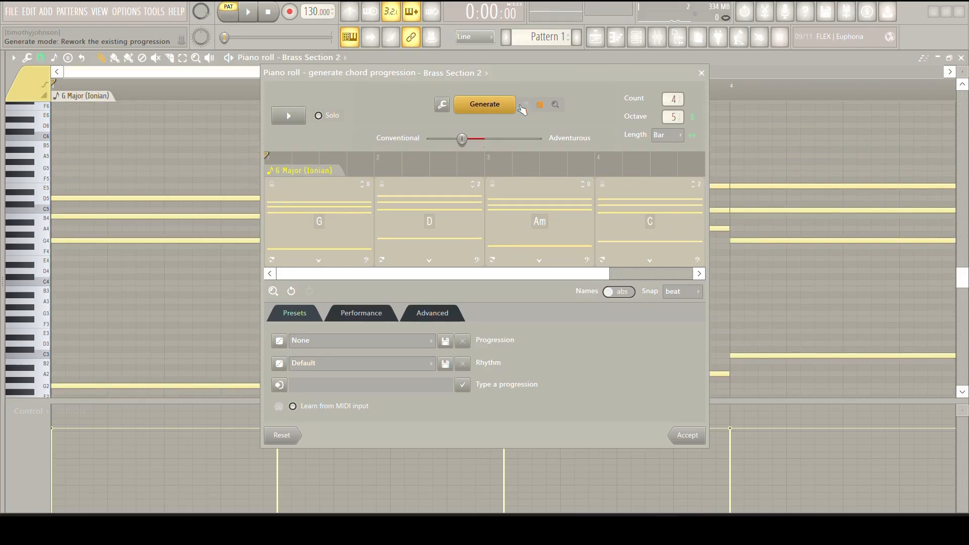
- Regenerate the chords in Rework mode and set the progression's key to E Minor Melodic
click(508, 108)
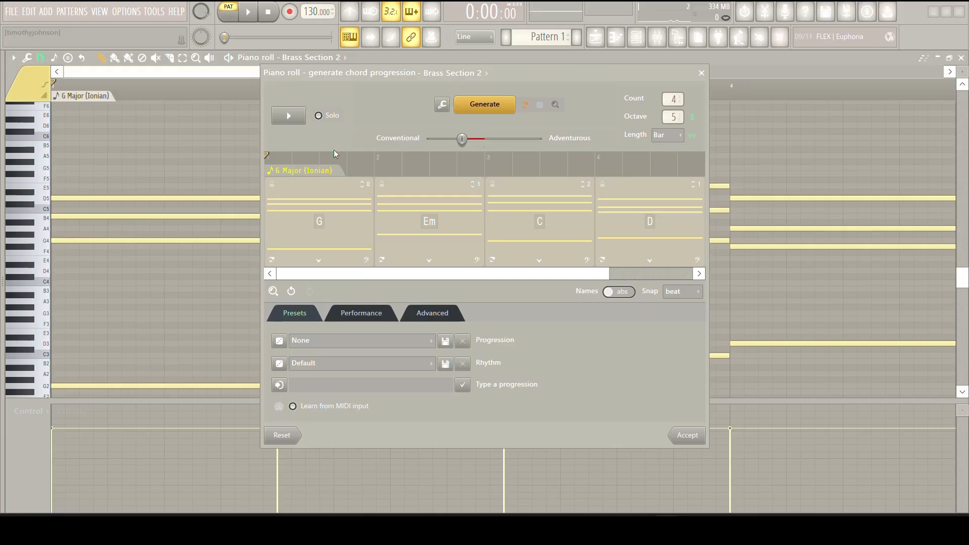
click(309, 167)
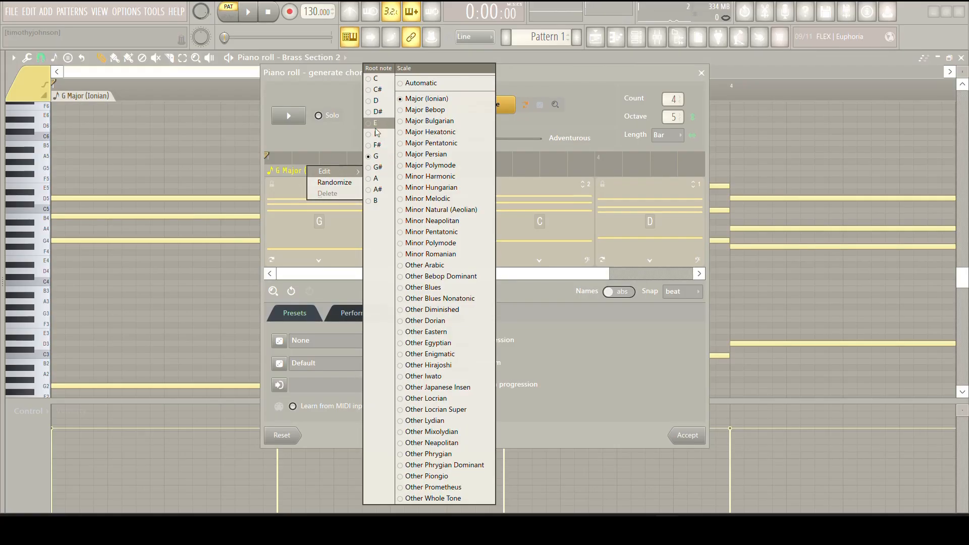
click(376, 126)
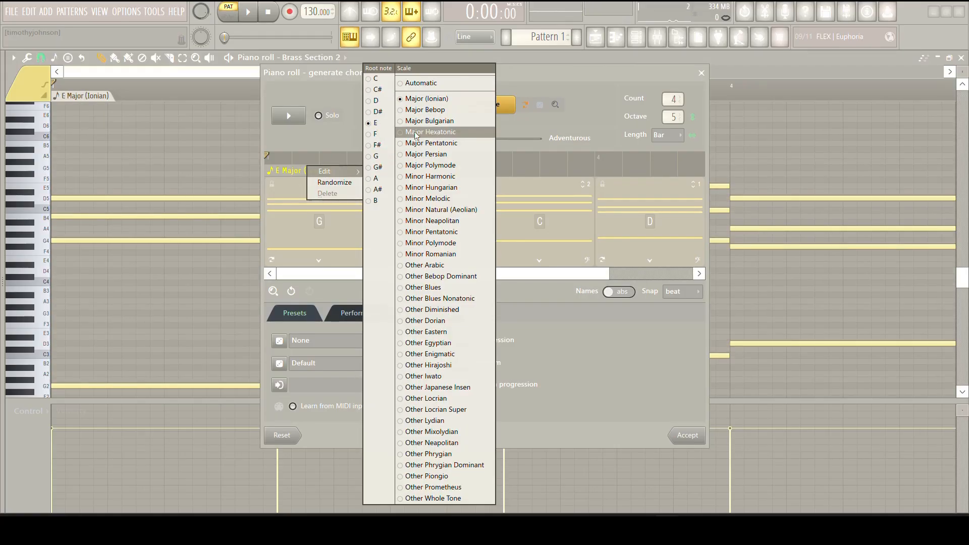
click(437, 202)
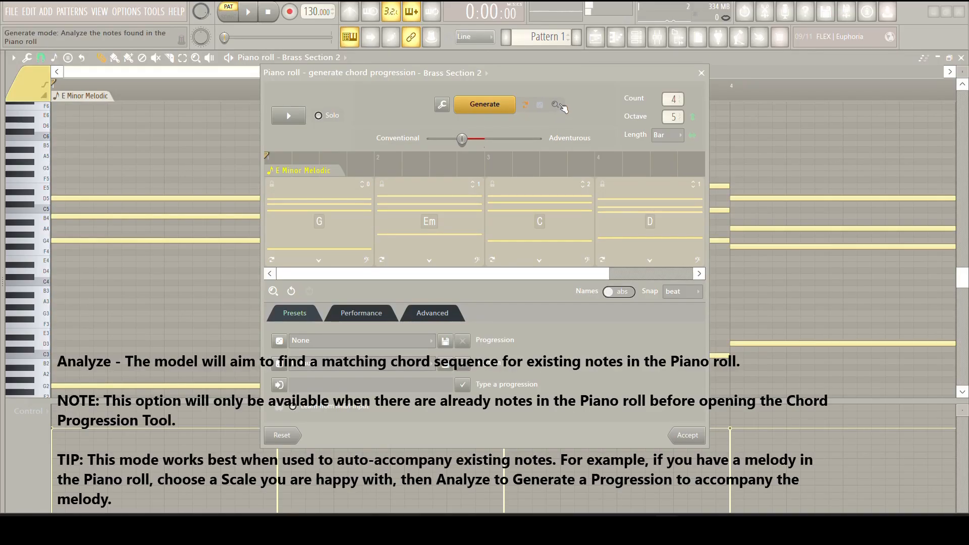
- Close the chord progression generator and place the notes C5, E5, G5 and B5 on the four beats of bar 1
click(703, 73)
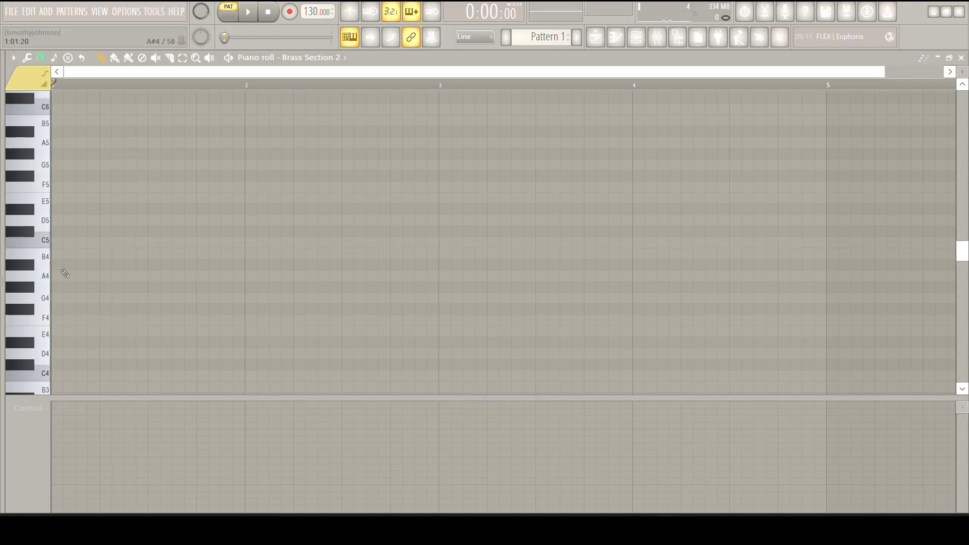
click(57, 245)
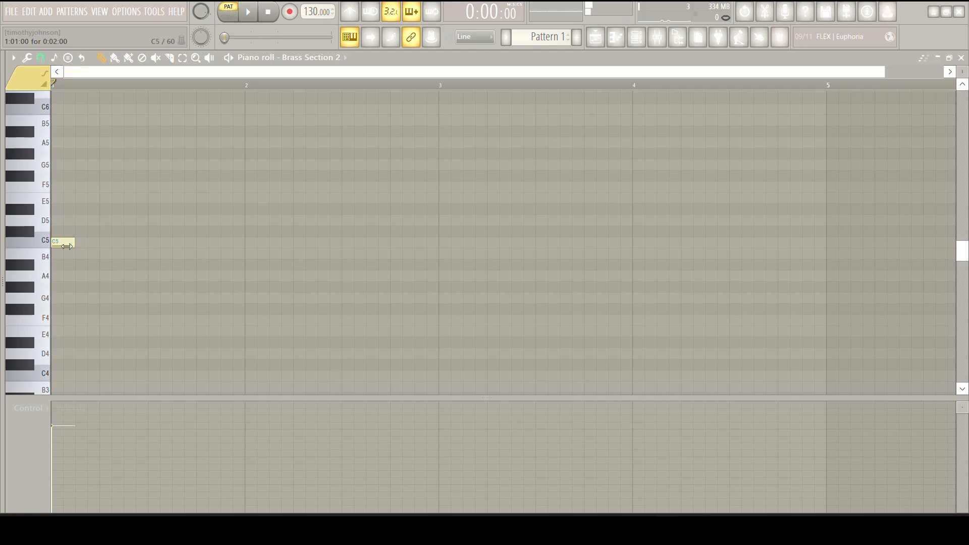
click(104, 197)
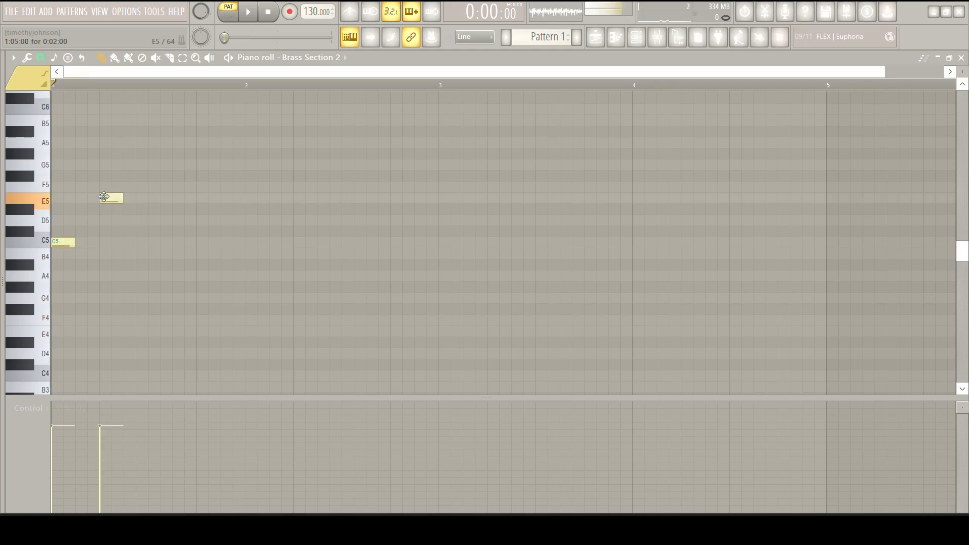
click(152, 165)
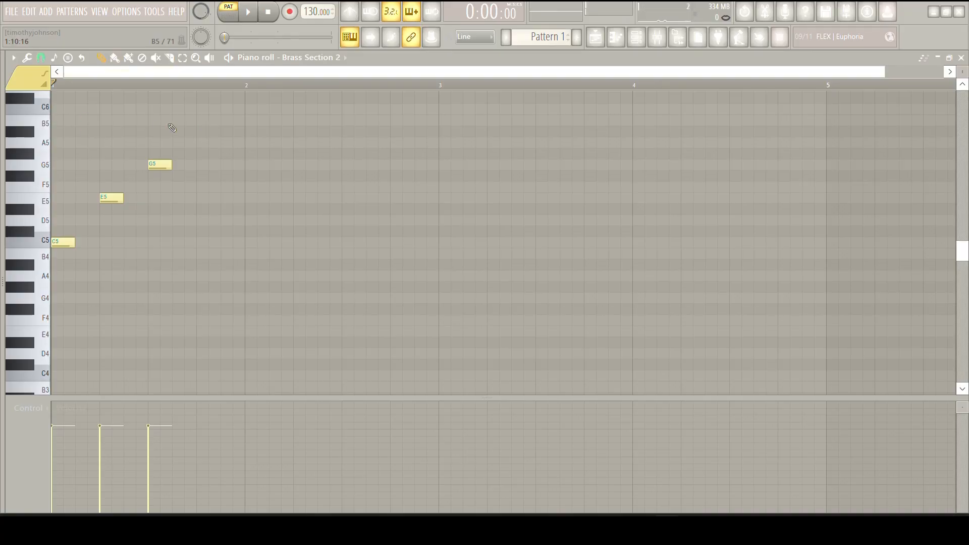
click(205, 122)
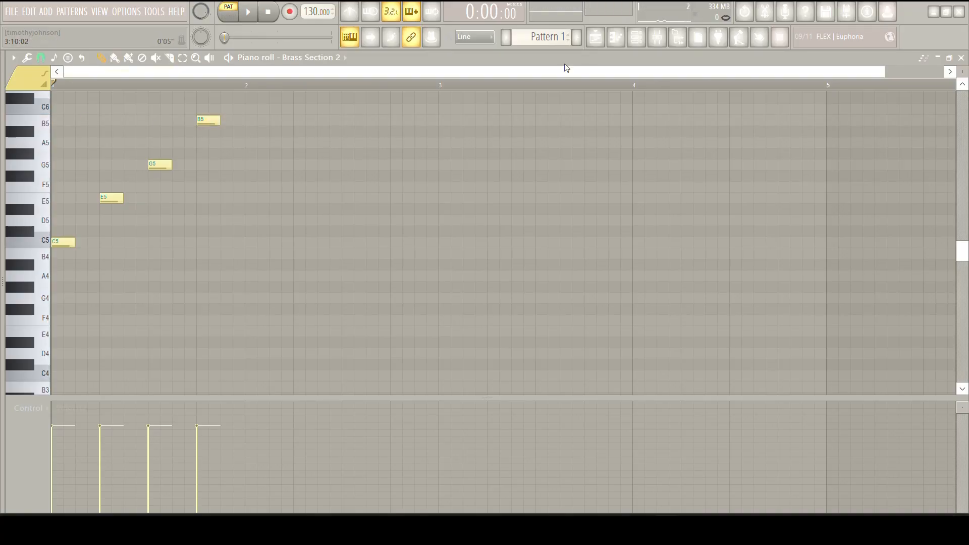
- Reopen the chord progression generator, generate a progression to accompany the placed notes in Analyze mode, and preview it
key(alt+p)
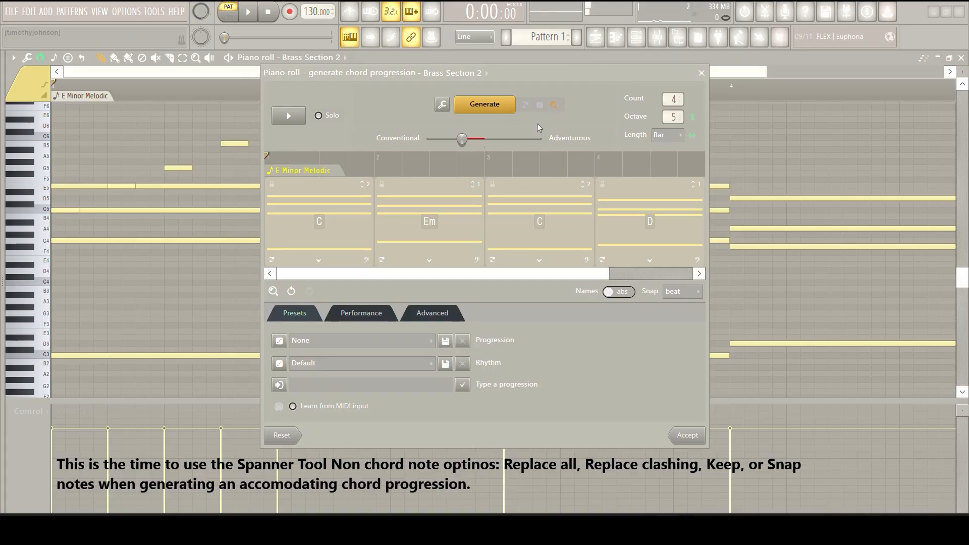
click(485, 100)
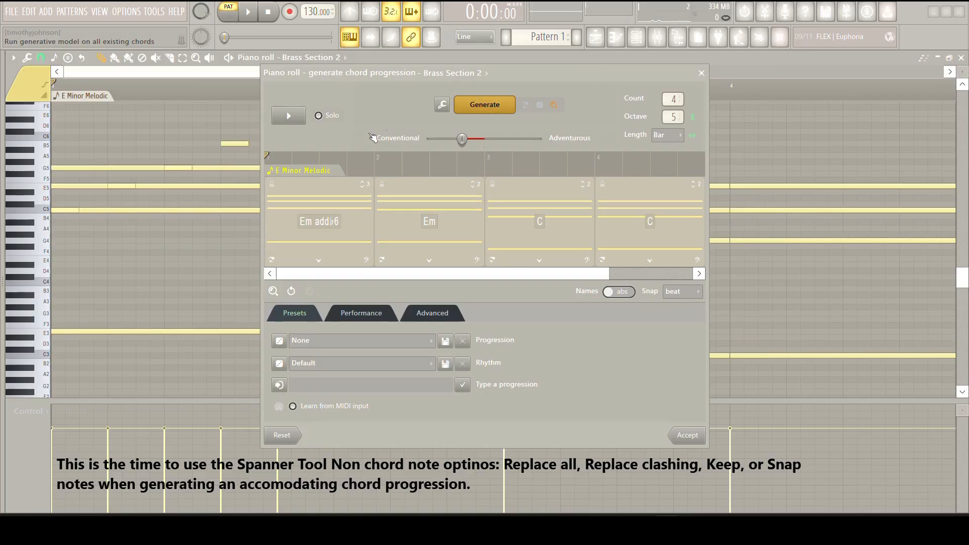
click(290, 119)
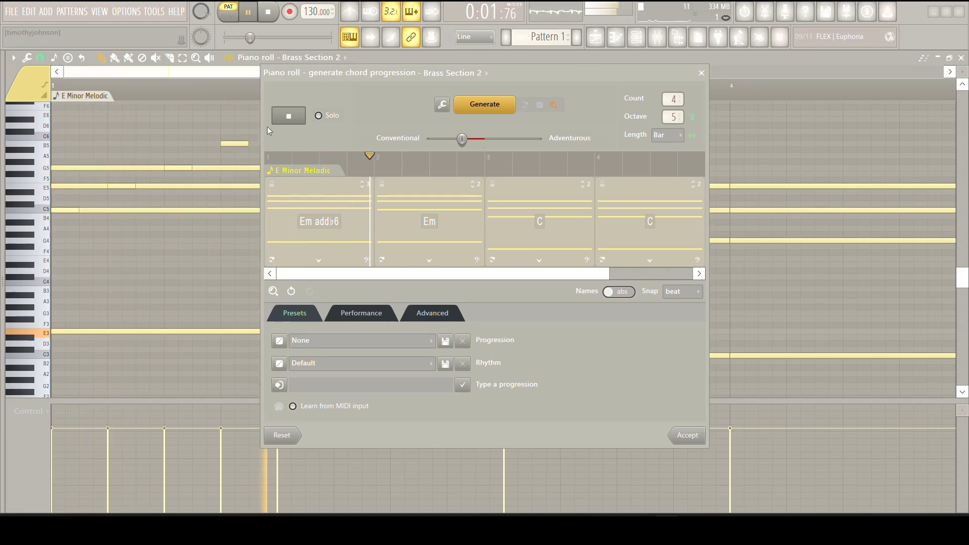
click(288, 117)
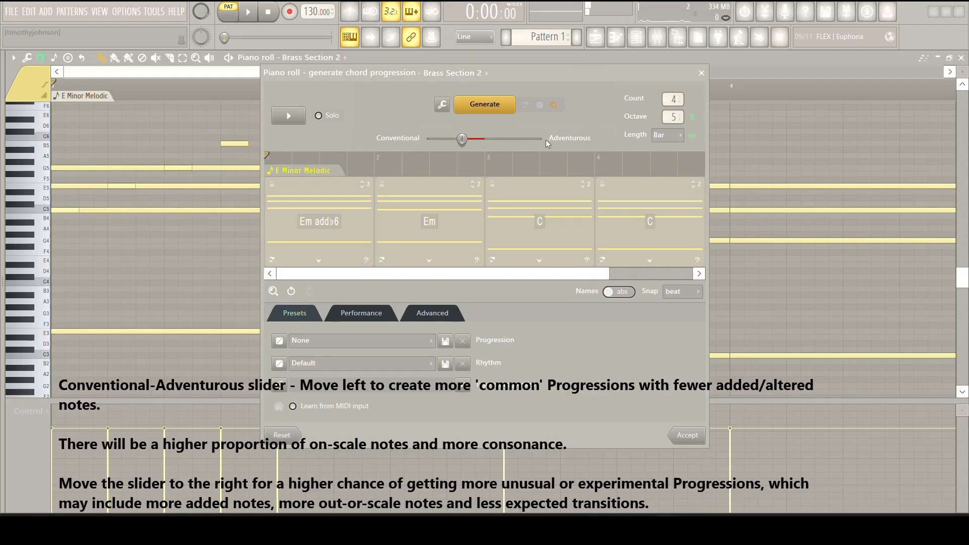
- Regenerate the progression with the slider fully at Conventional, and move the slider slightly past the middle towards Adventurous
drag(461, 139, 428, 139)
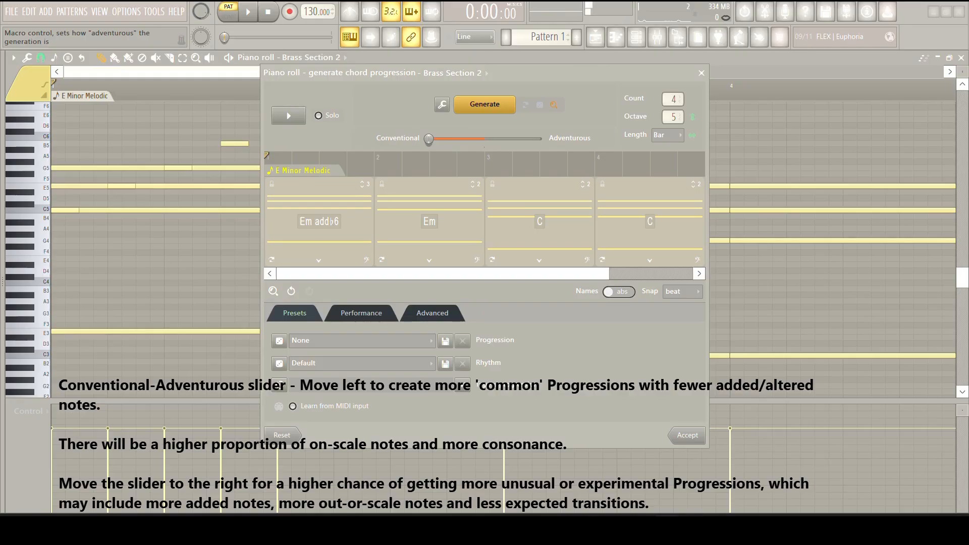
mouse_move(429, 139)
mouse_down()
mouse_move(492, 140)
mouse_move(429, 139)
mouse_up()
click(486, 104)
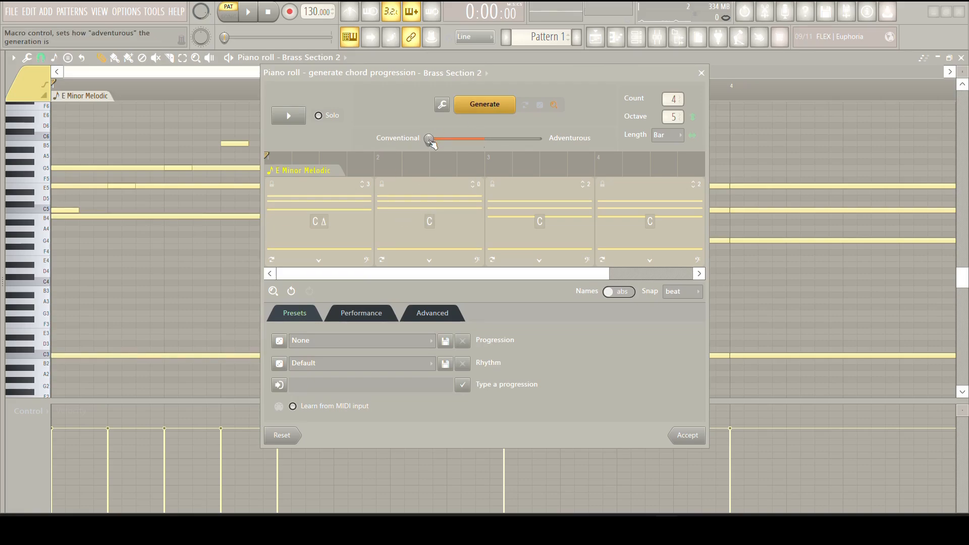
drag(431, 141, 496, 140)
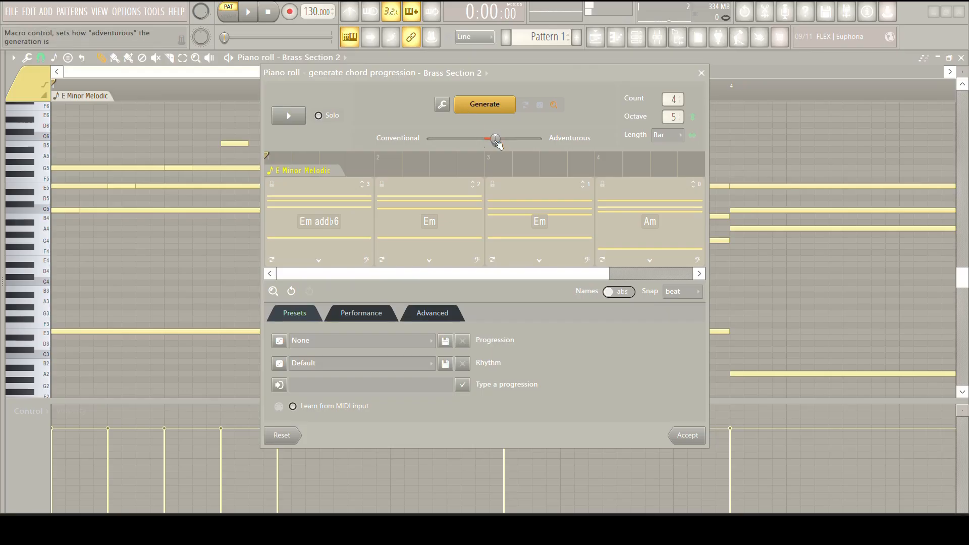
- Move the slider further towards Adventurous, regenerate the progression, and return the slider to slightly past the middle
drag(496, 140, 516, 140)
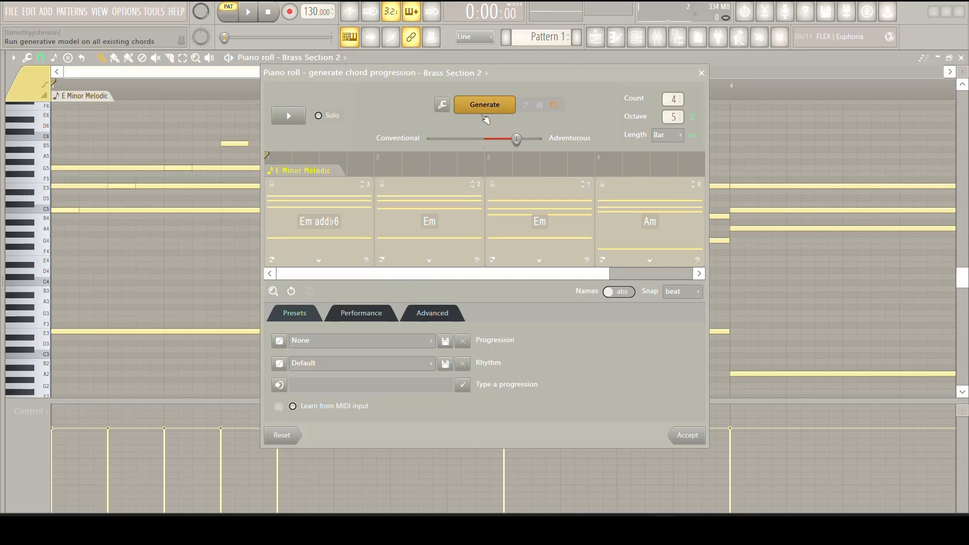
click(485, 108)
click(485, 108)
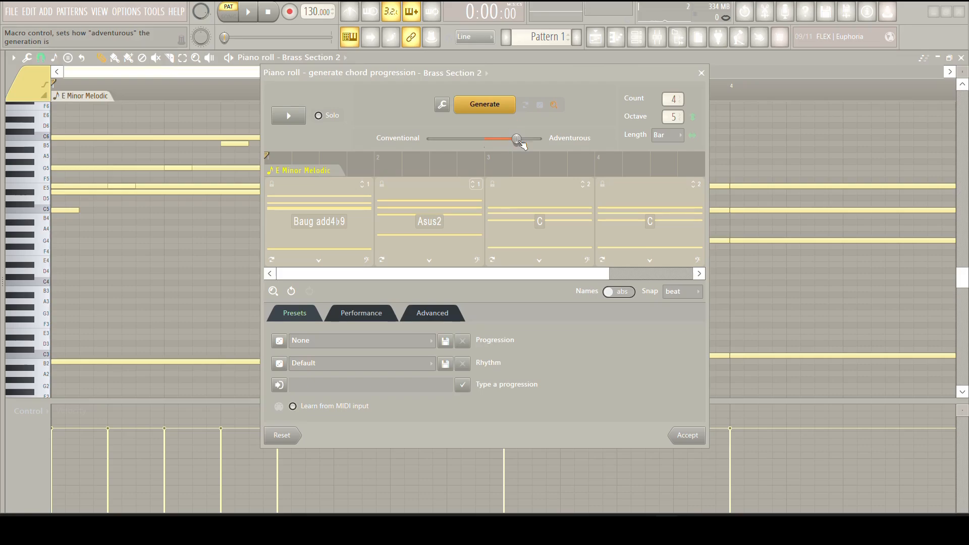
drag(517, 140, 497, 140)
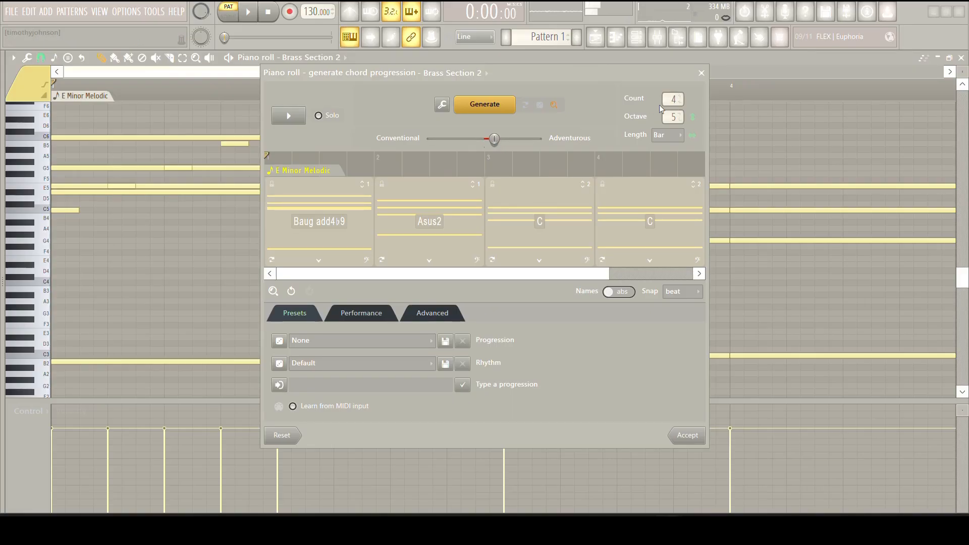
- Try chord counts of 1 and 13 for the progression, and set the count back to 4
scroll(671, 98, down, 3)
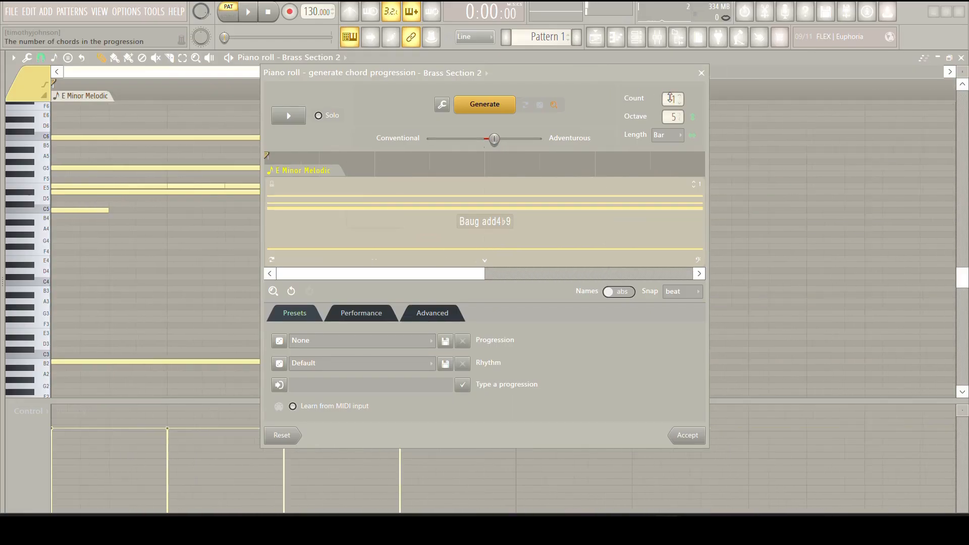
scroll(670, 99, up, 14)
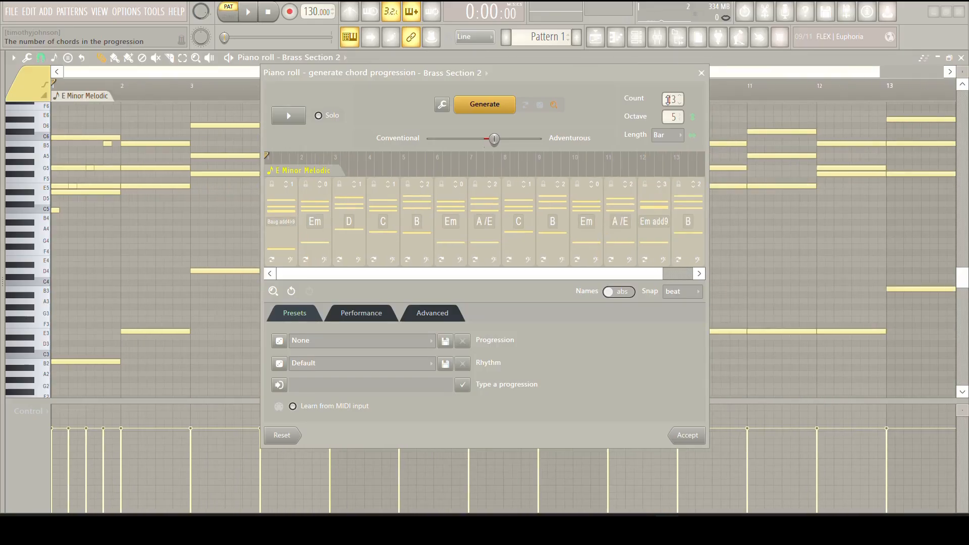
scroll(666, 100, down, 11)
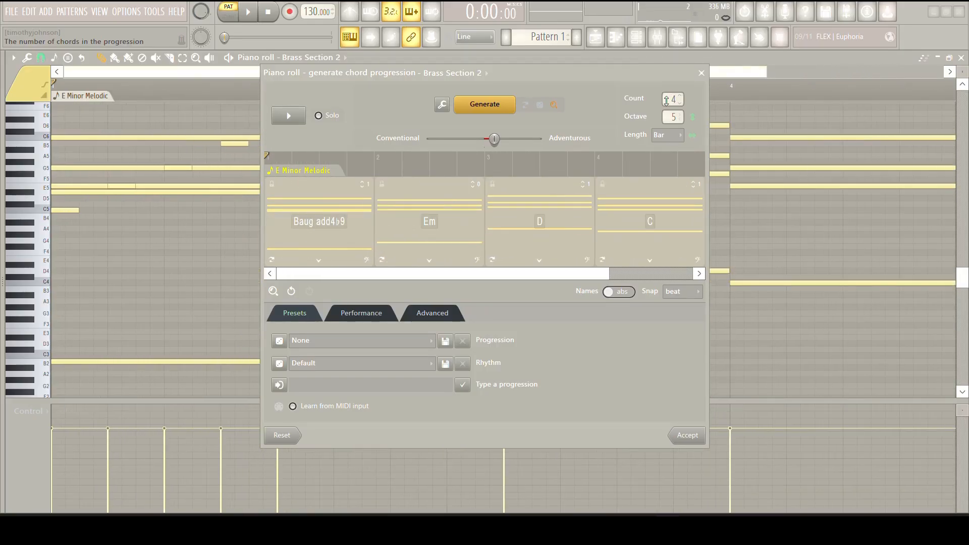
- Try lowering the progression's base octave to 2, and set it to 4
scroll(669, 121, down, 1)
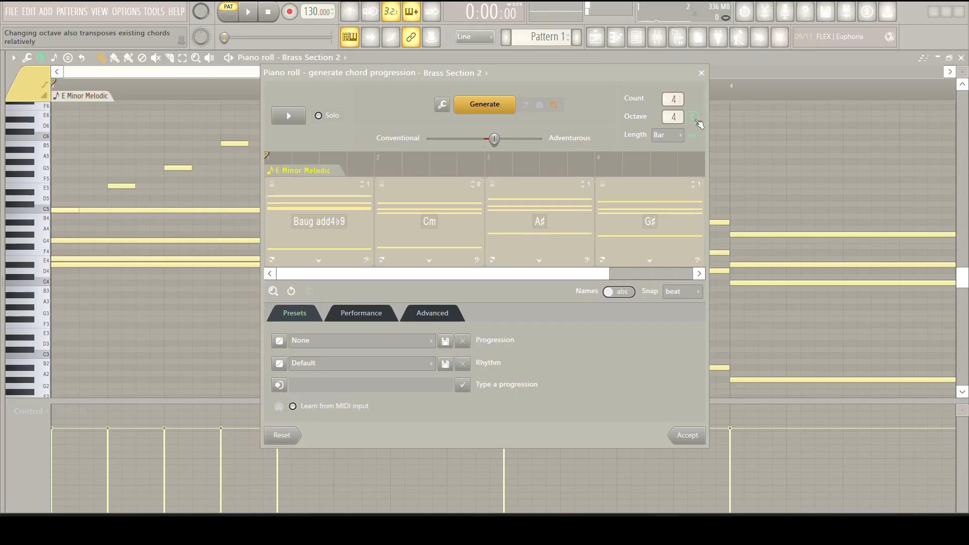
scroll(675, 120, down, 2)
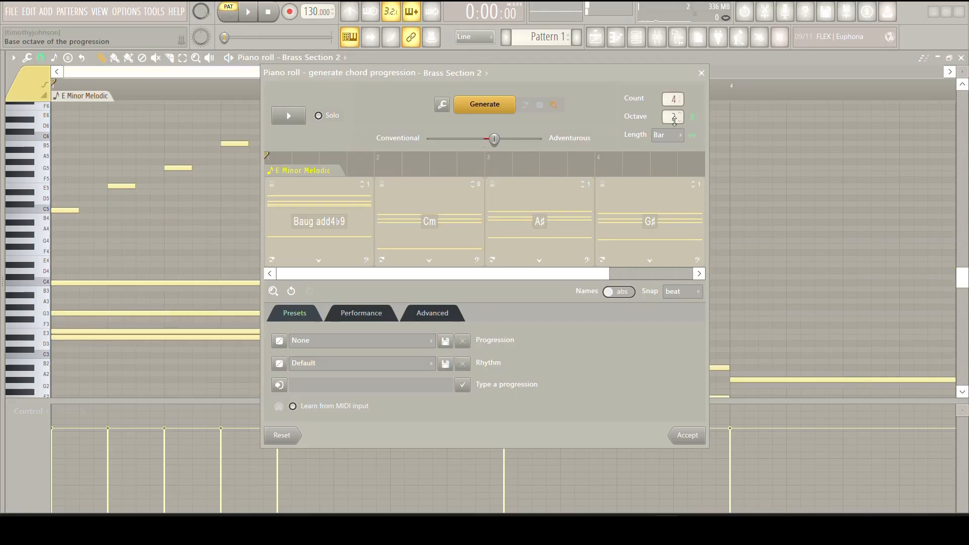
scroll(674, 120, up, 3)
scroll(675, 121, down, 1)
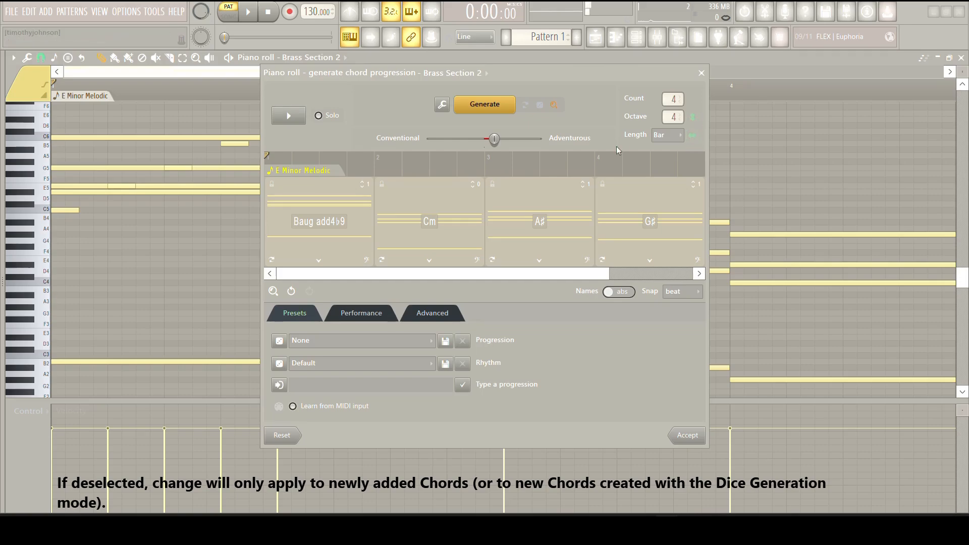
- Check the available initial chord lengths and look over the chord timeline without changing the length
click(671, 139)
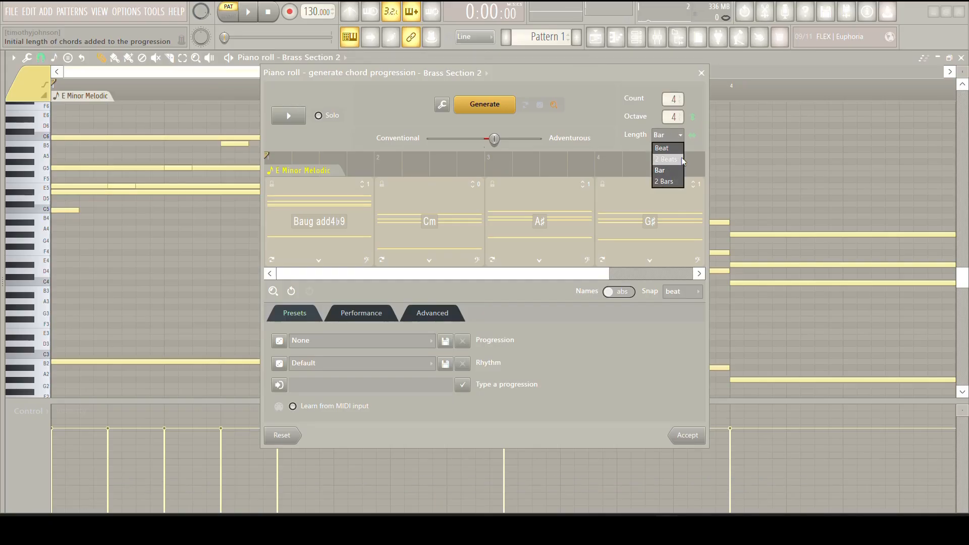
click(585, 105)
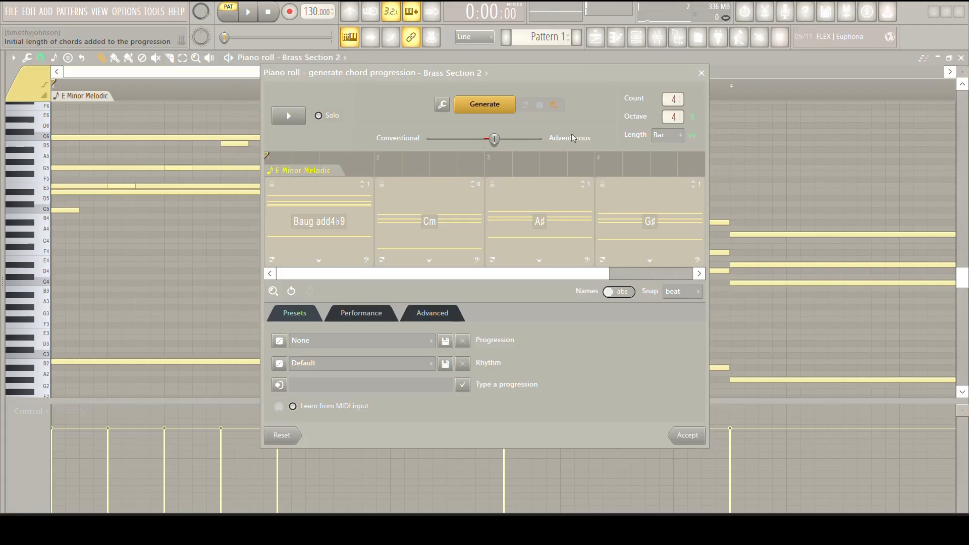
scroll(505, 217, down, 2)
scroll(499, 221, up, 2)
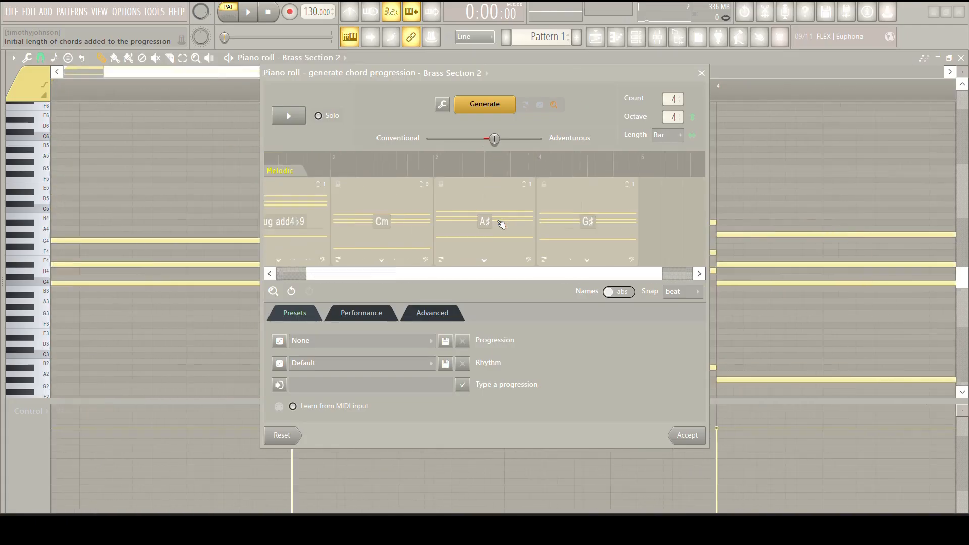
scroll(499, 221, down, 2)
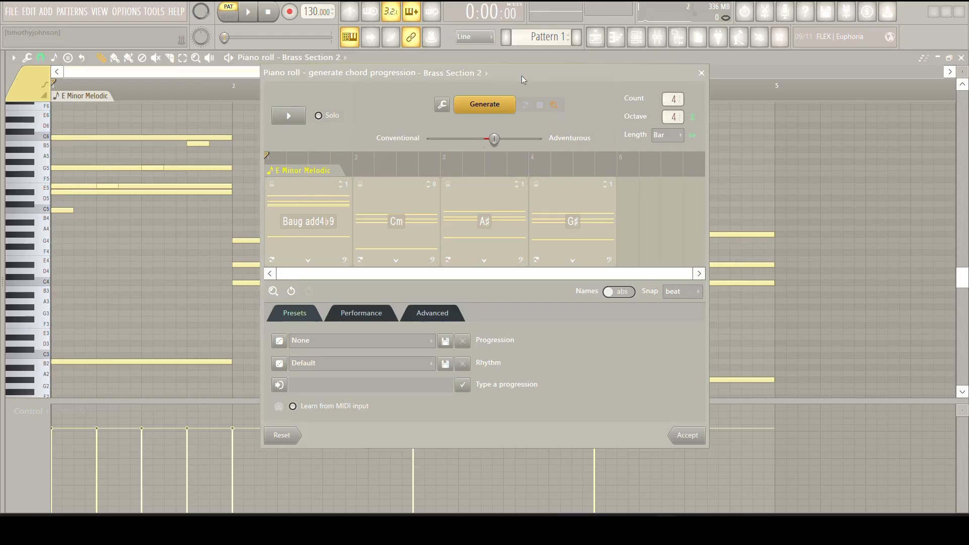
- Move the chord progression generator window aside to uncover more of the piano roll notes
click(474, 75)
click(532, 83)
drag(532, 75, 614, 67)
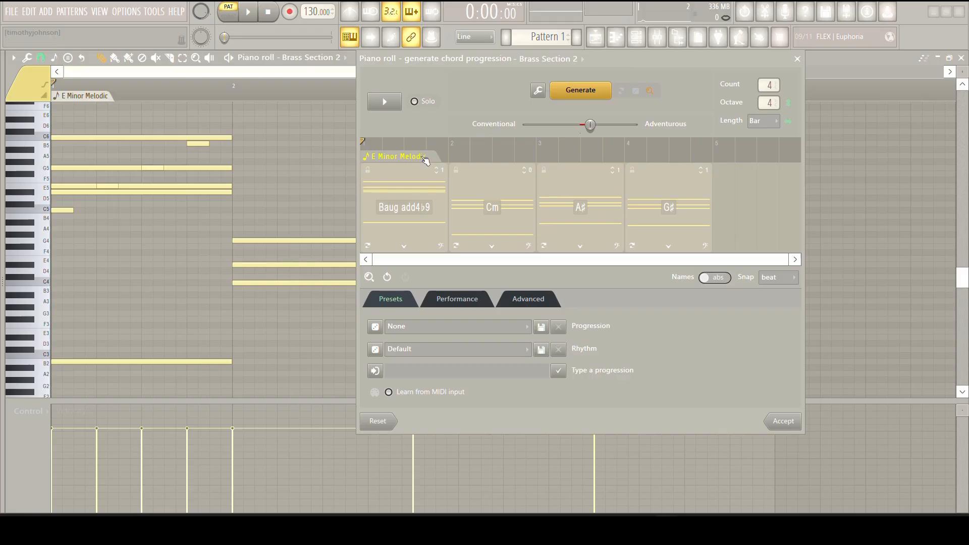
- Lock the first three chords against regeneration and unlock all of them again
click(372, 173)
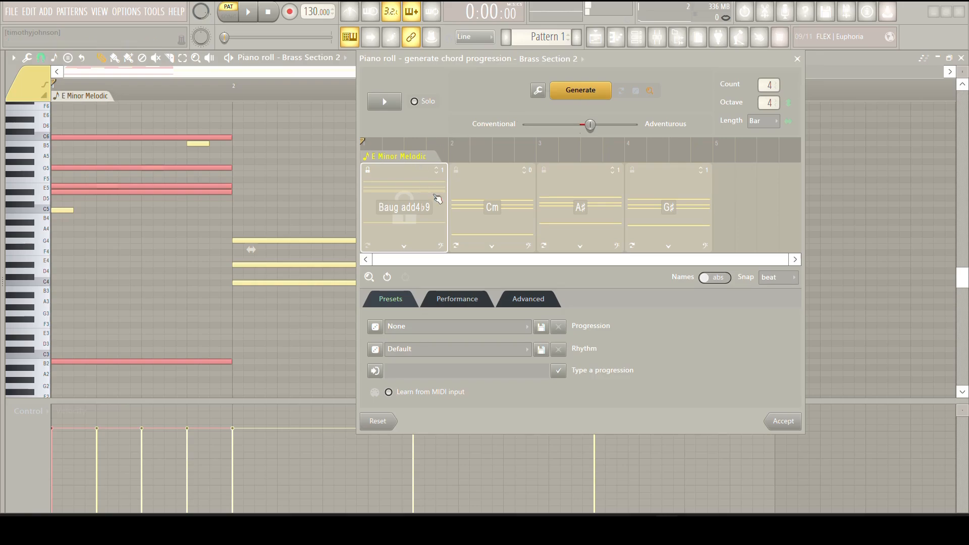
click(456, 170)
click(547, 171)
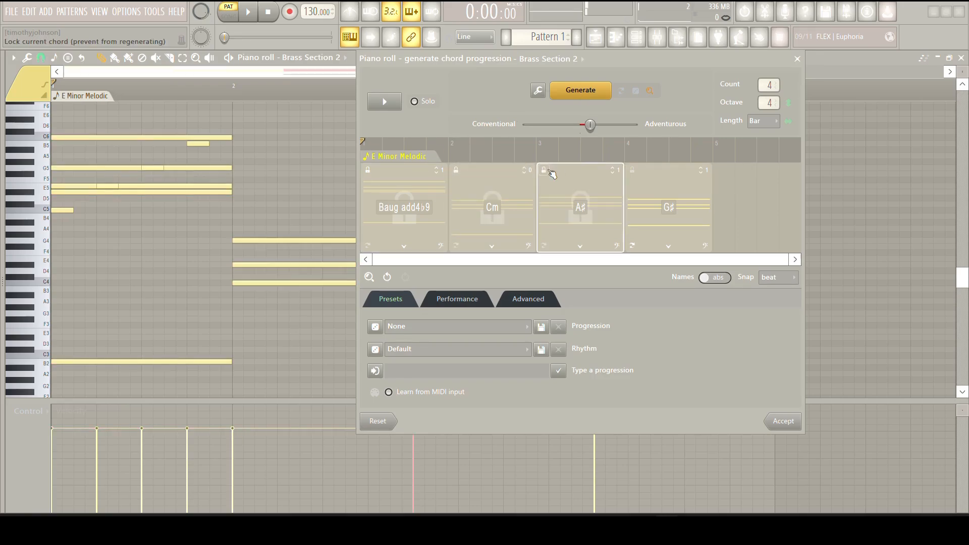
click(546, 171)
click(457, 173)
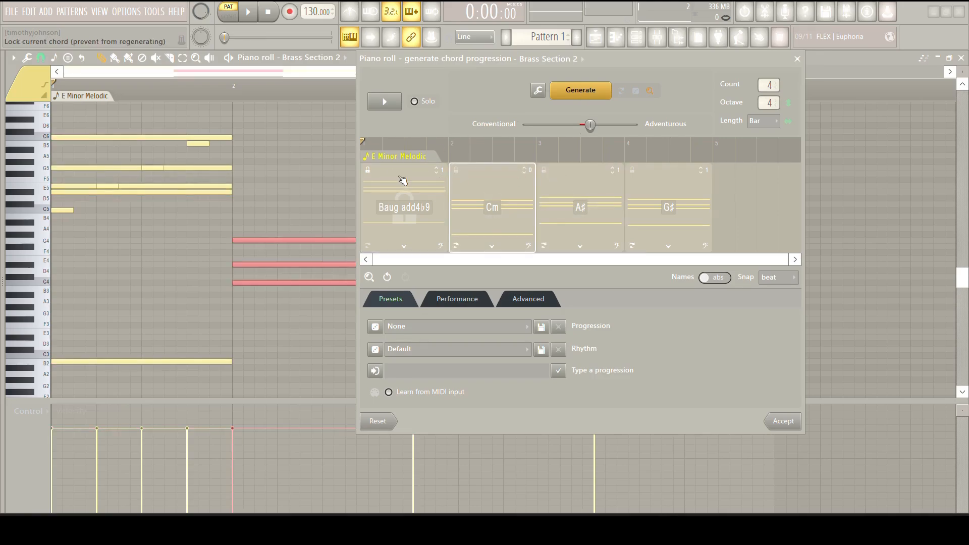
click(368, 171)
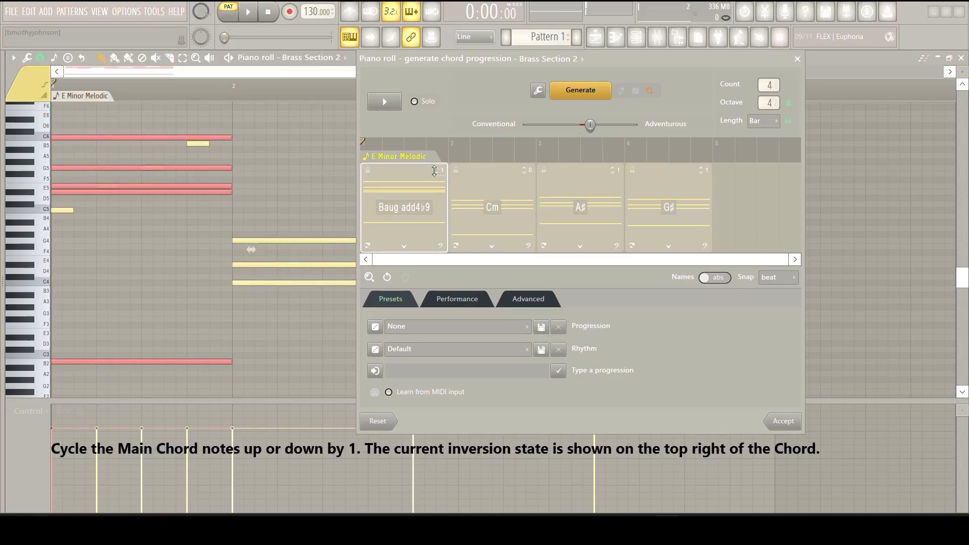
- Try cycling the first chord's inversion and return it to 1
mouse_move(434, 171)
mouse_down()
mouse_move(436, 124)
mouse_move(438, 189)
mouse_up()
mouse_move(434, 170)
mouse_down()
mouse_move(435, 146)
mouse_move(440, 238)
mouse_move(437, 156)
mouse_move(435, 222)
mouse_move(435, 161)
mouse_move(430, 176)
mouse_up()
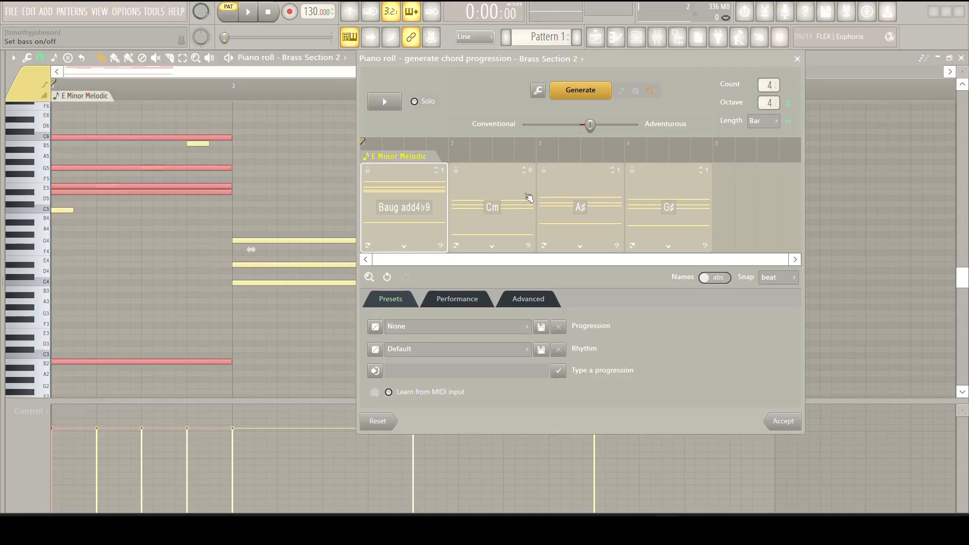
- Preview the first chord on its own, followed by the other three chords of the progression
right_click(388, 207)
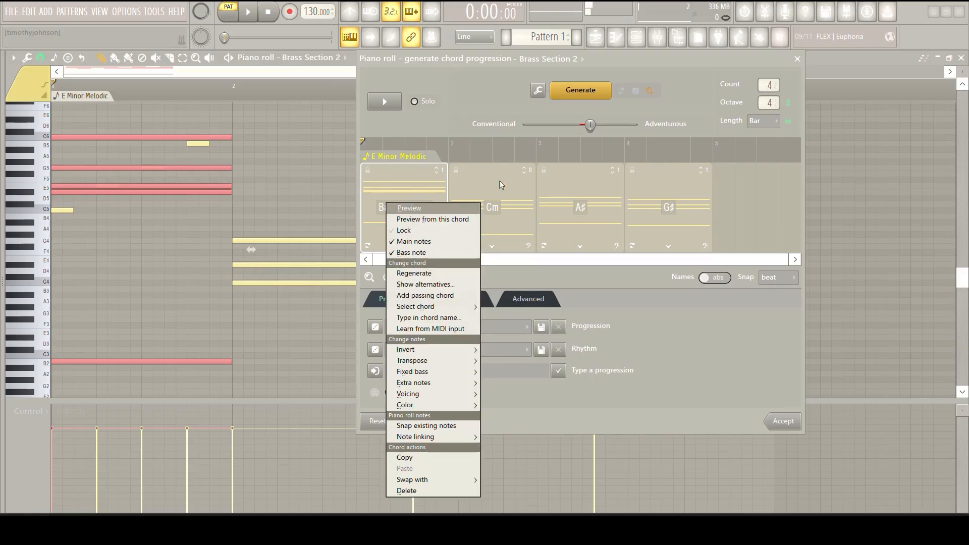
click(431, 210)
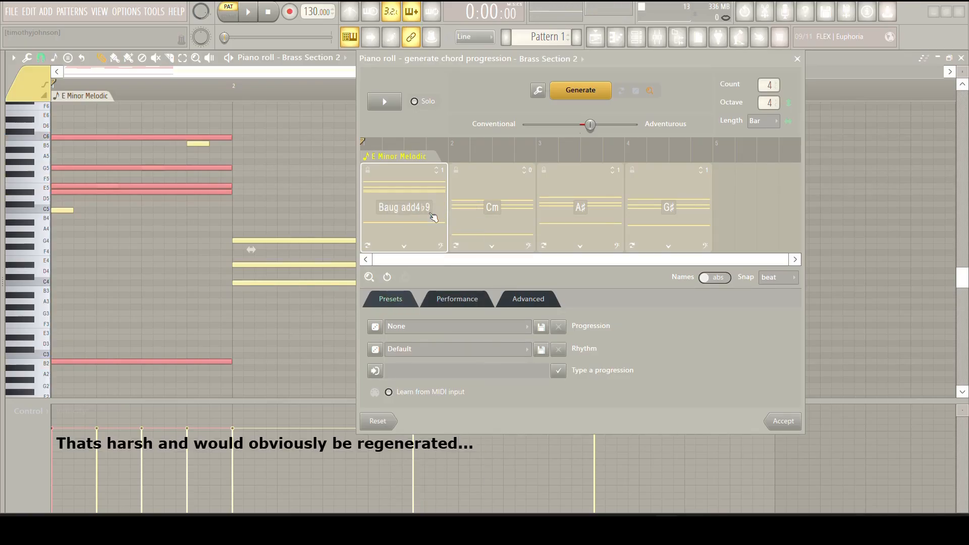
click(498, 197)
click(562, 208)
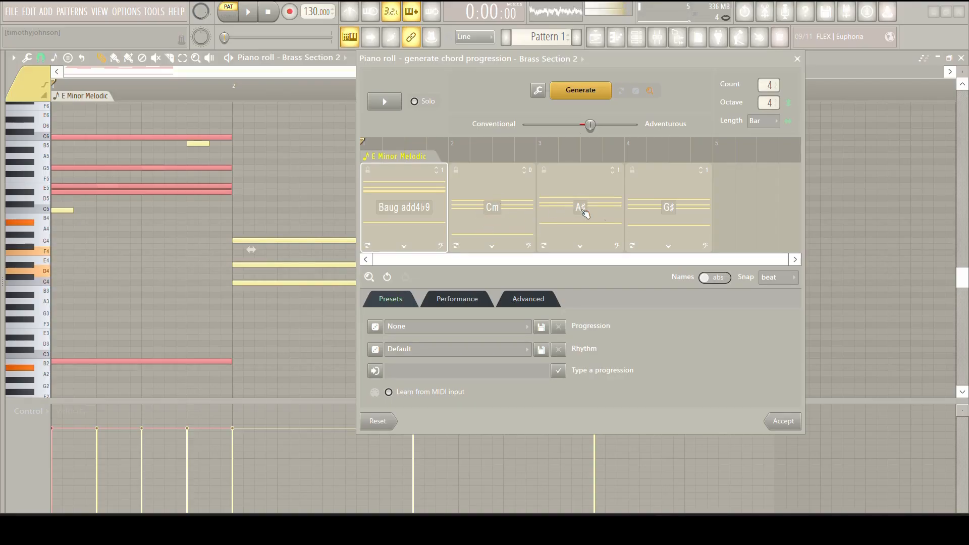
click(674, 211)
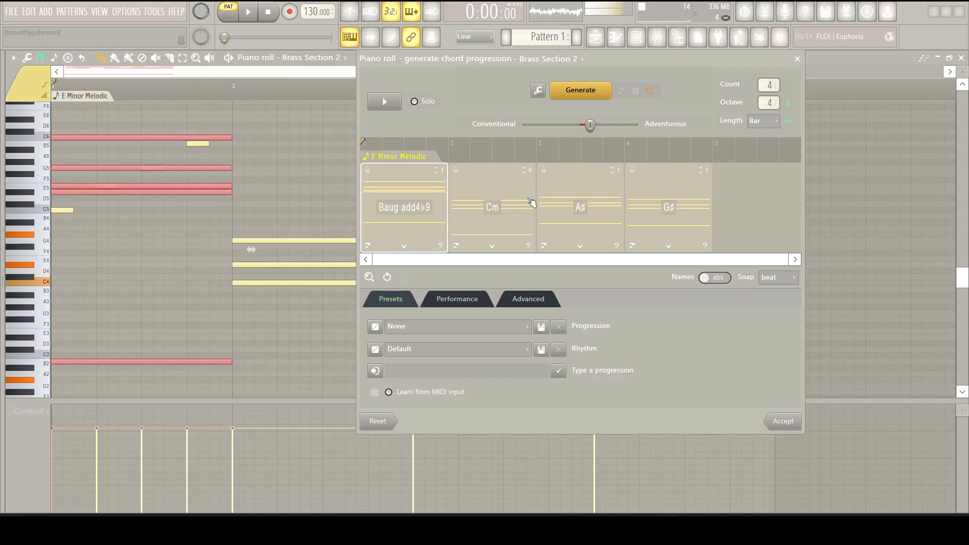
- Turn off the first chord's main notes so only the bass remains, and turn them back on
right_click(422, 203)
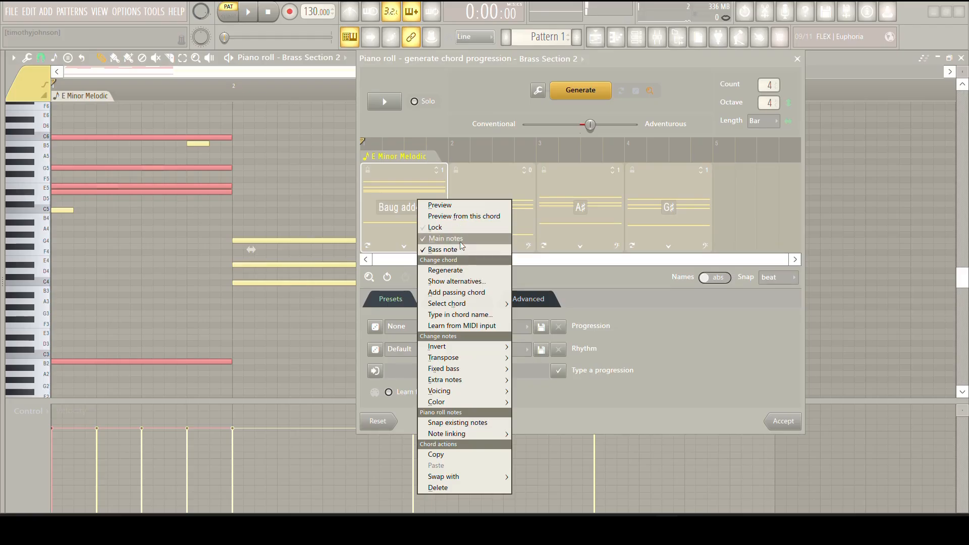
click(462, 238)
right_click(428, 199)
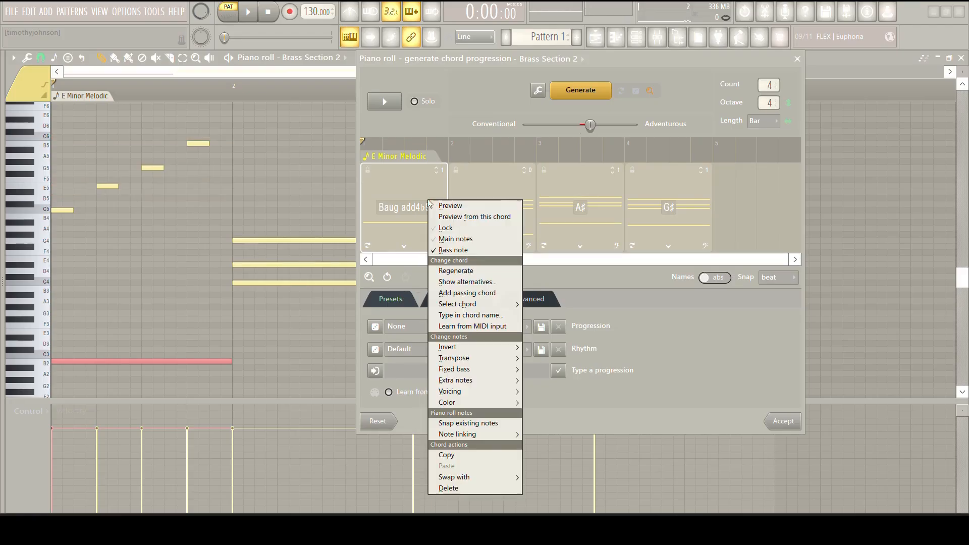
click(465, 239)
- Show the first chord's alternatives, preview Em add9, C and Em, and close the list without choosing one
right_click(419, 208)
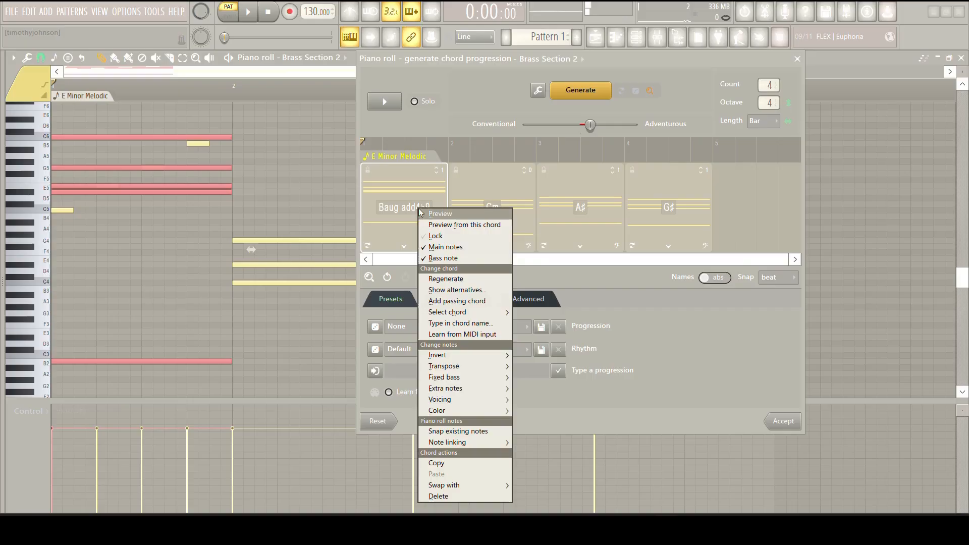
click(484, 290)
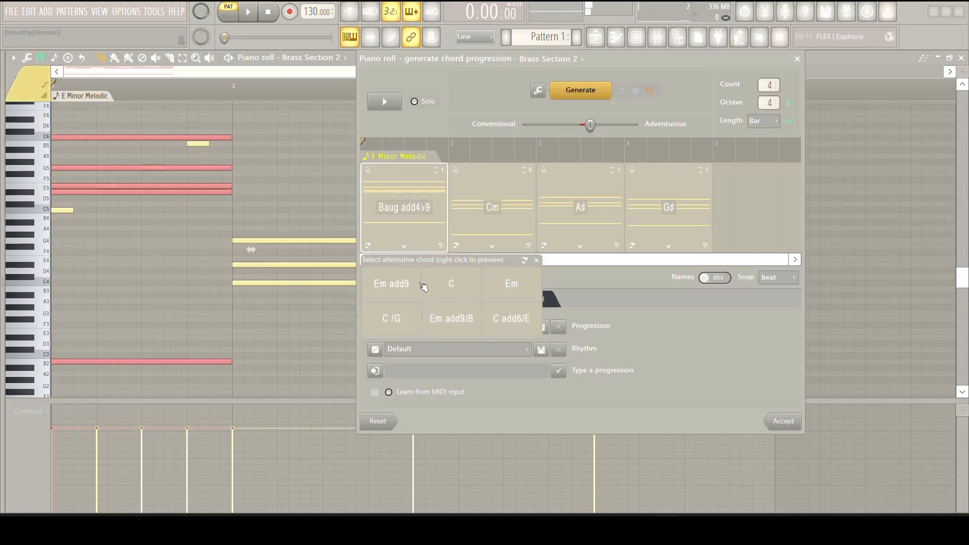
right_click(399, 288)
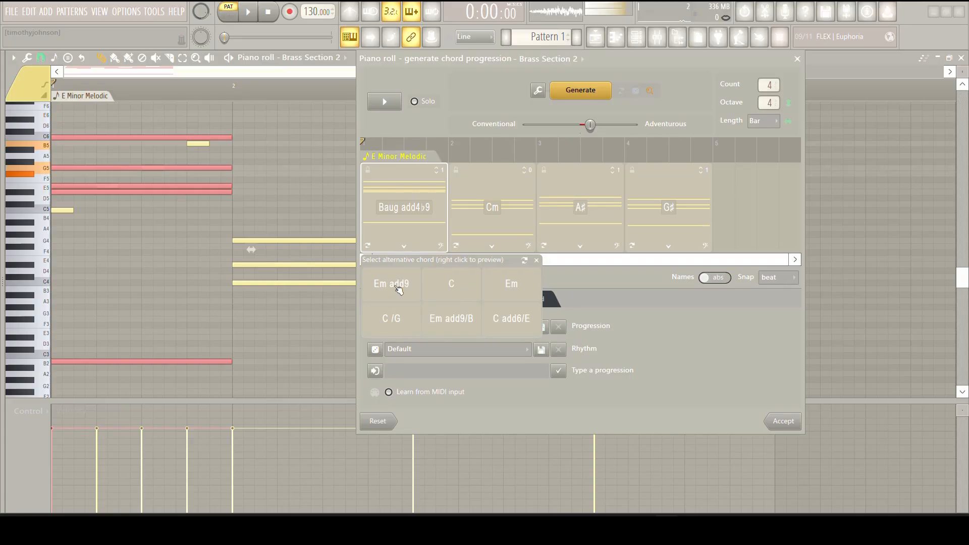
right_click(467, 291)
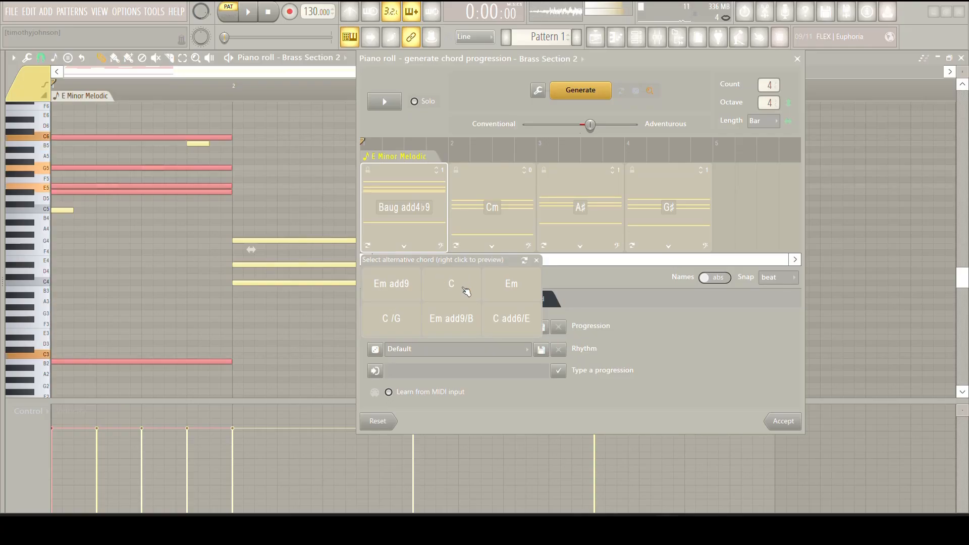
right_click(516, 288)
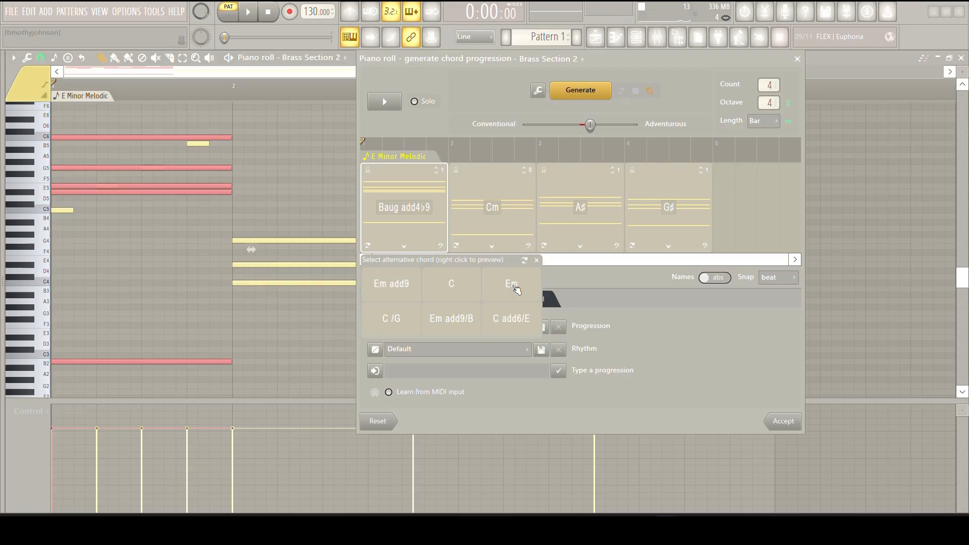
click(407, 208)
click(537, 260)
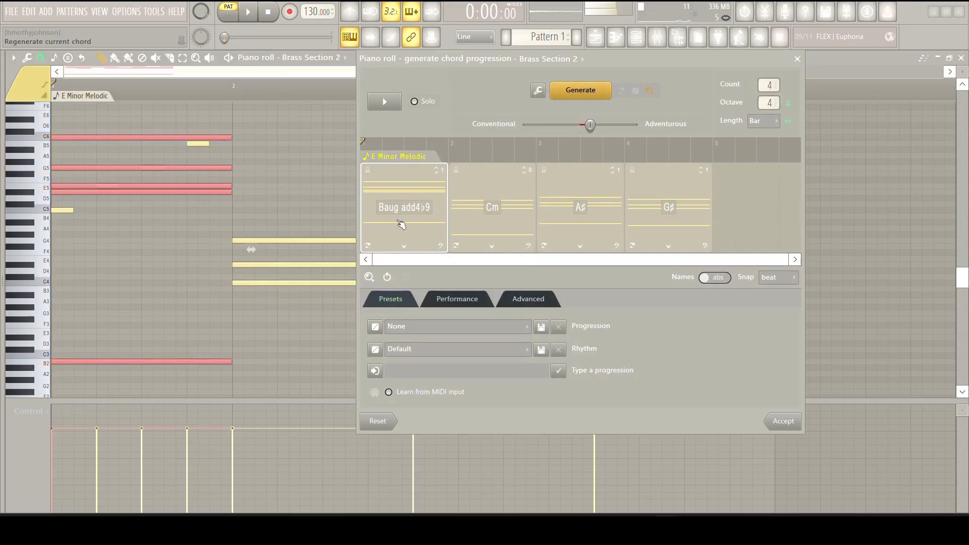
- Dismiss the first chord's options and regenerate all chords of the progression twice
right_click(424, 238)
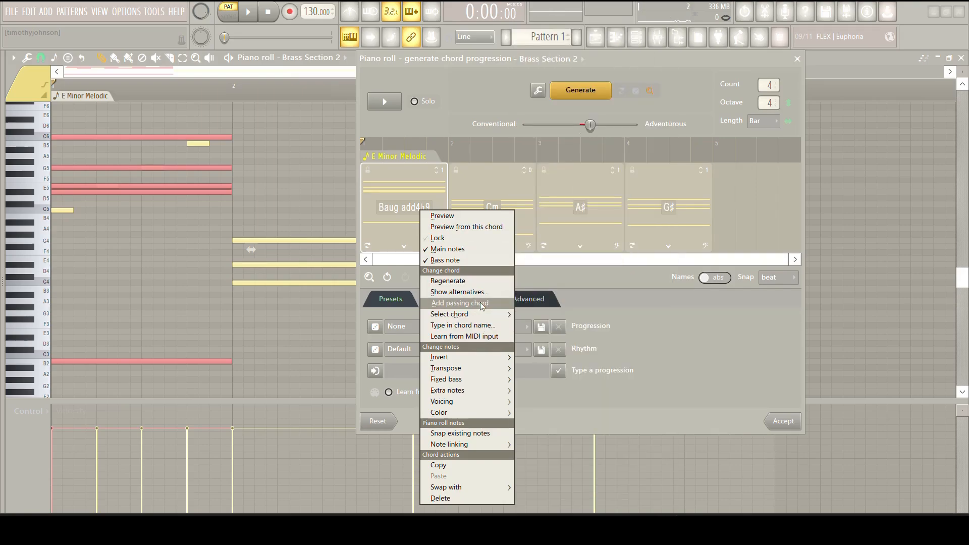
click(441, 119)
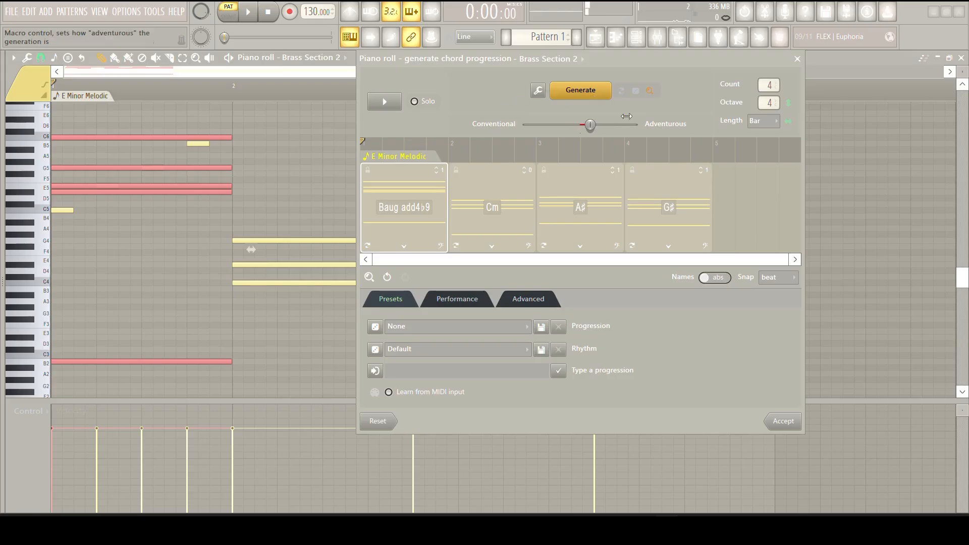
click(580, 95)
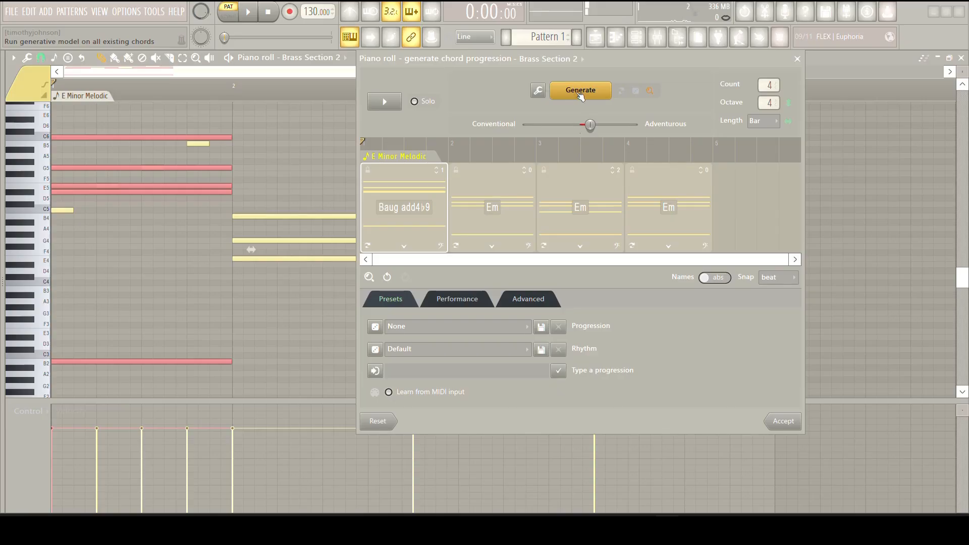
click(581, 96)
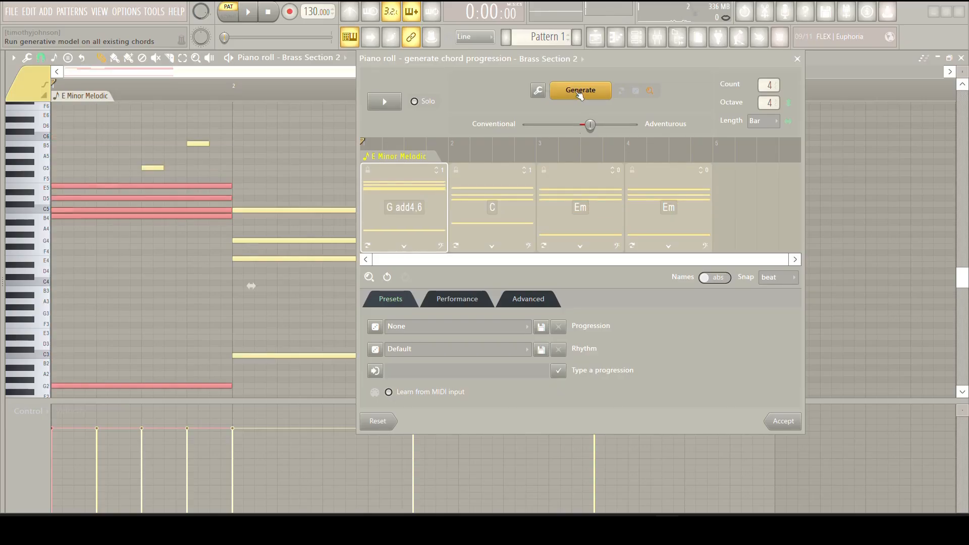
- Preview the current progression, regenerate all of its chords, and preview the new progression
click(396, 106)
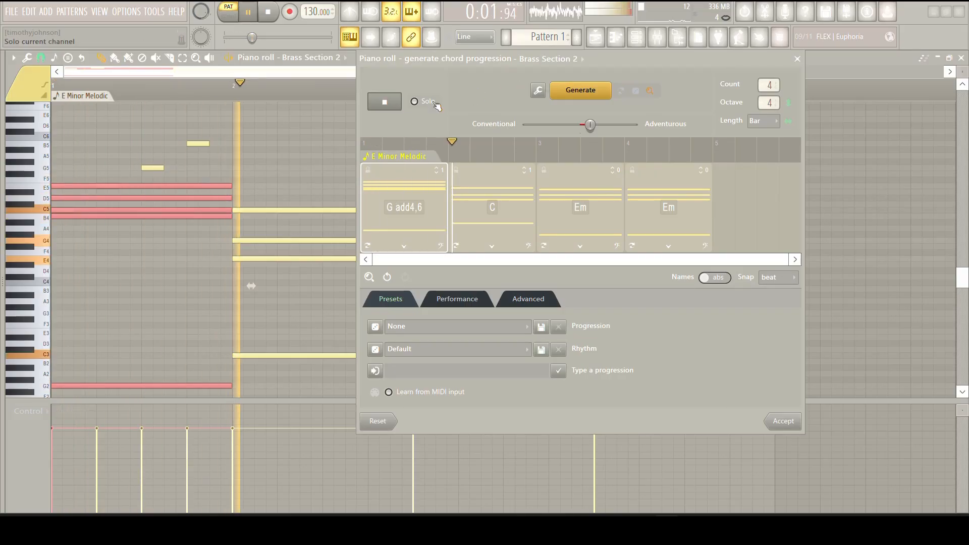
click(385, 104)
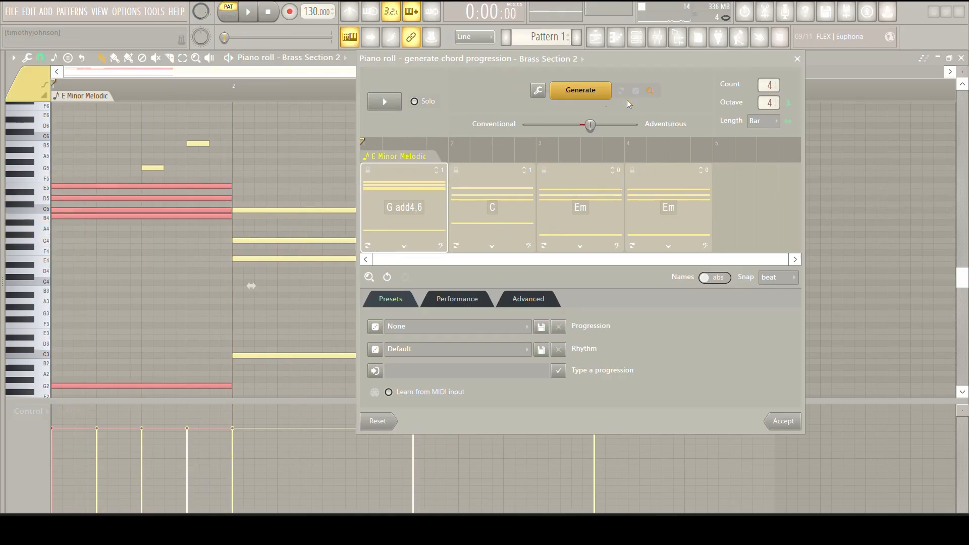
click(581, 98)
click(386, 102)
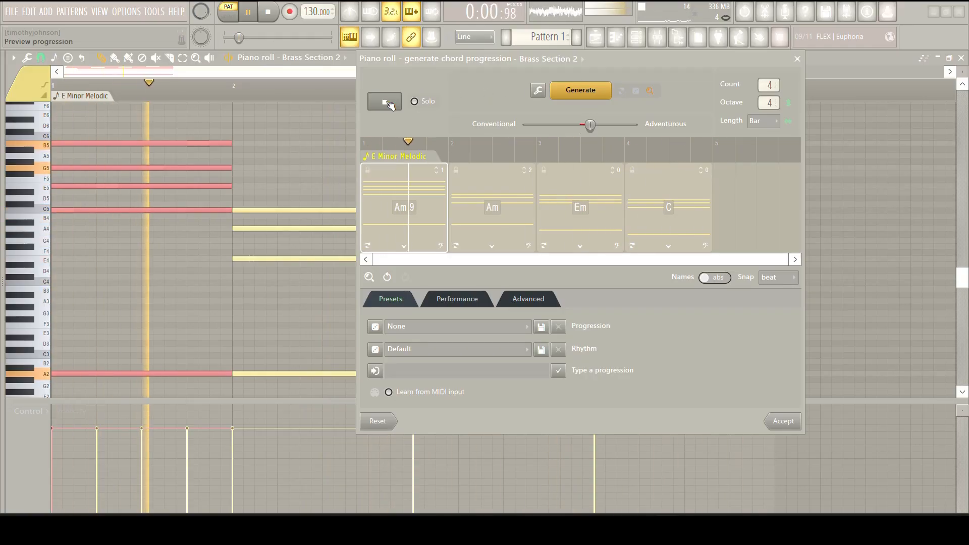
click(388, 103)
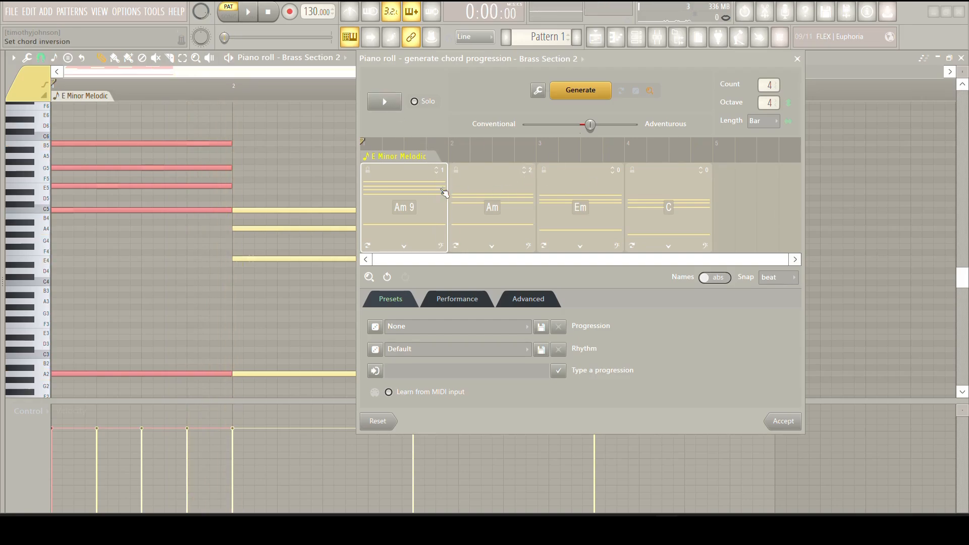
- Add a passing chord to the fourth chord and preview the resulting progression
right_click(424, 193)
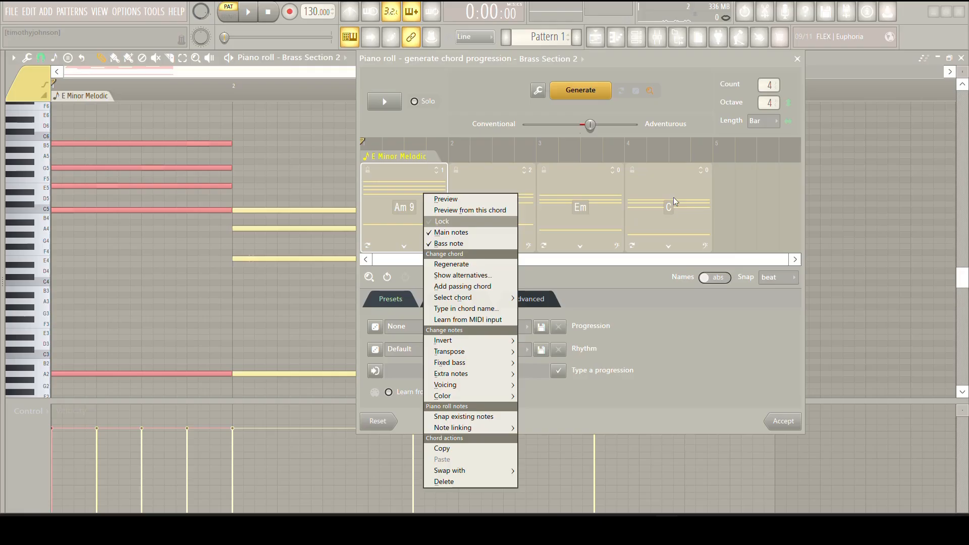
click(649, 182)
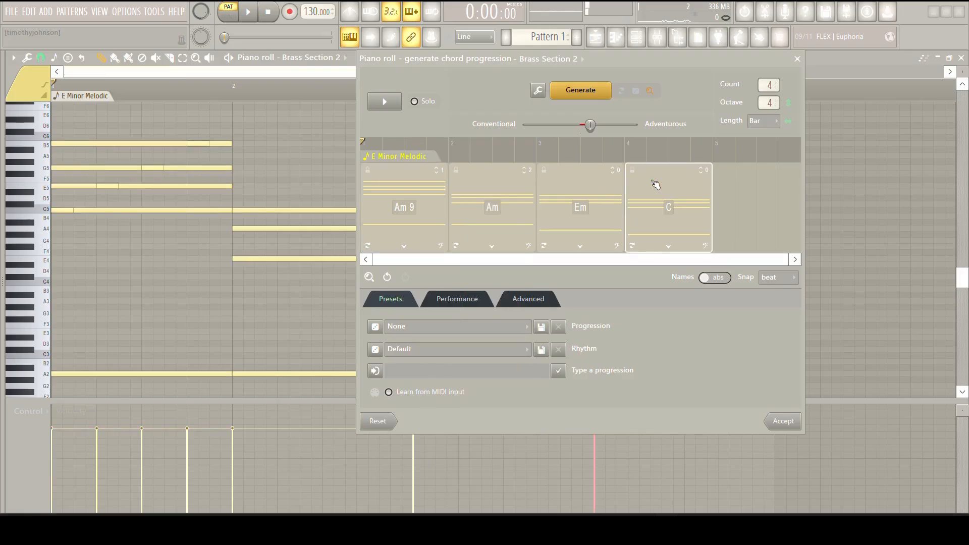
right_click(662, 180)
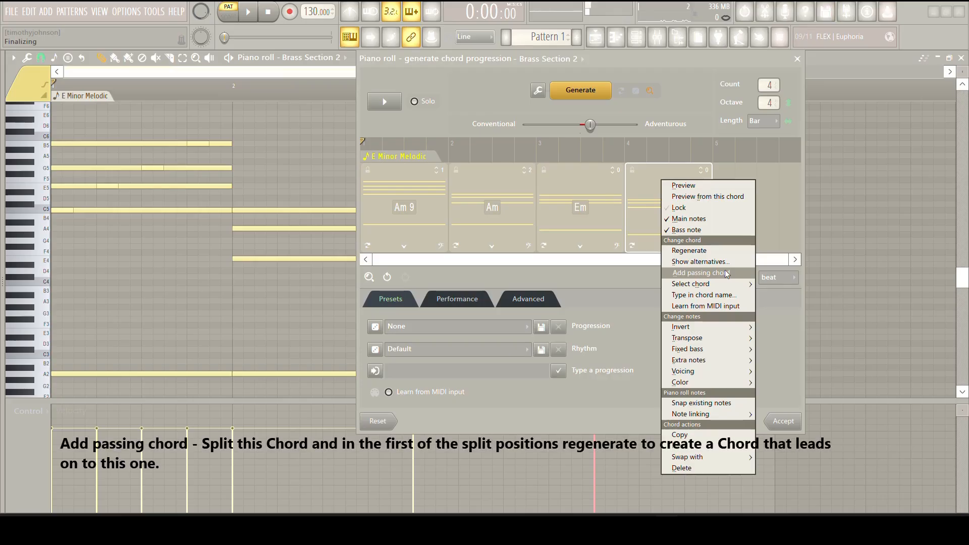
click(727, 274)
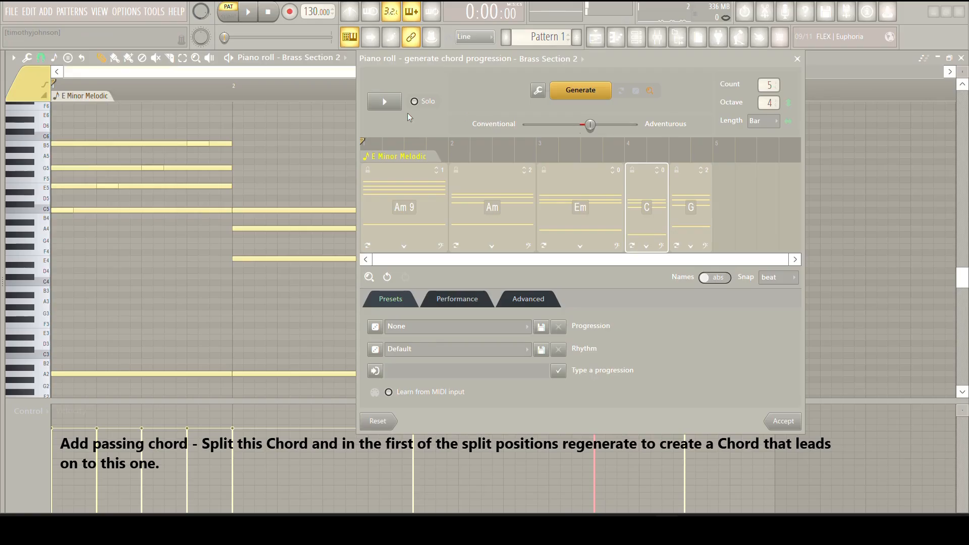
click(380, 105)
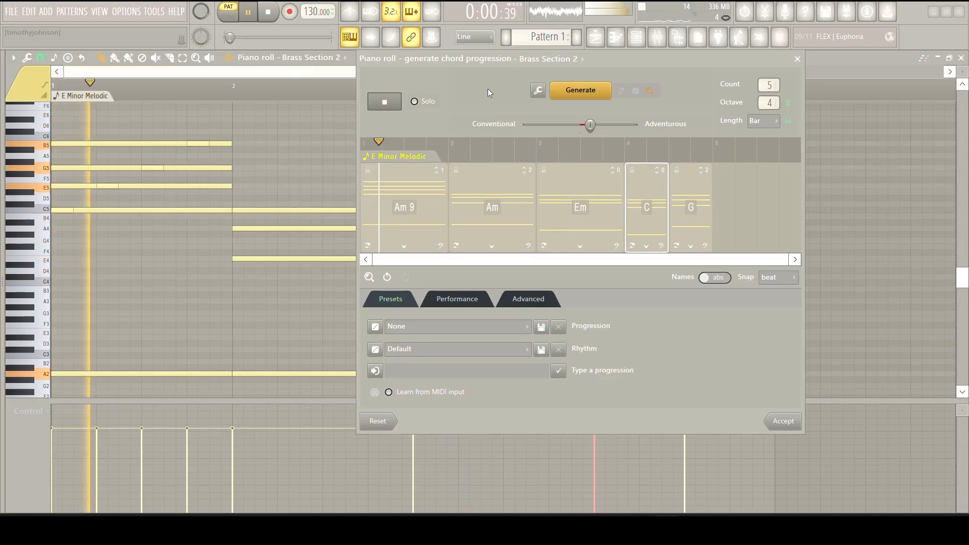
click(393, 102)
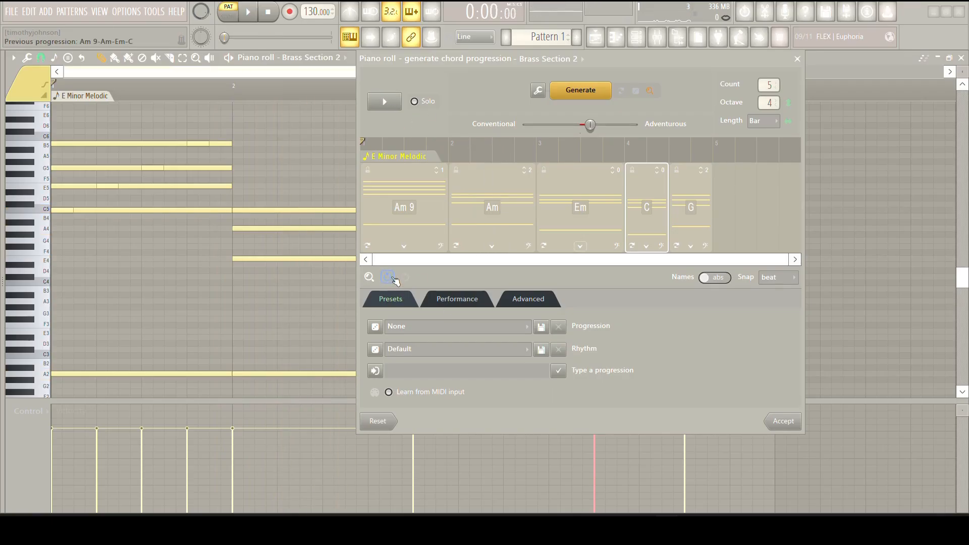
- Fit all chords across the viewer and revert to the previous four-chord progression
click(370, 278)
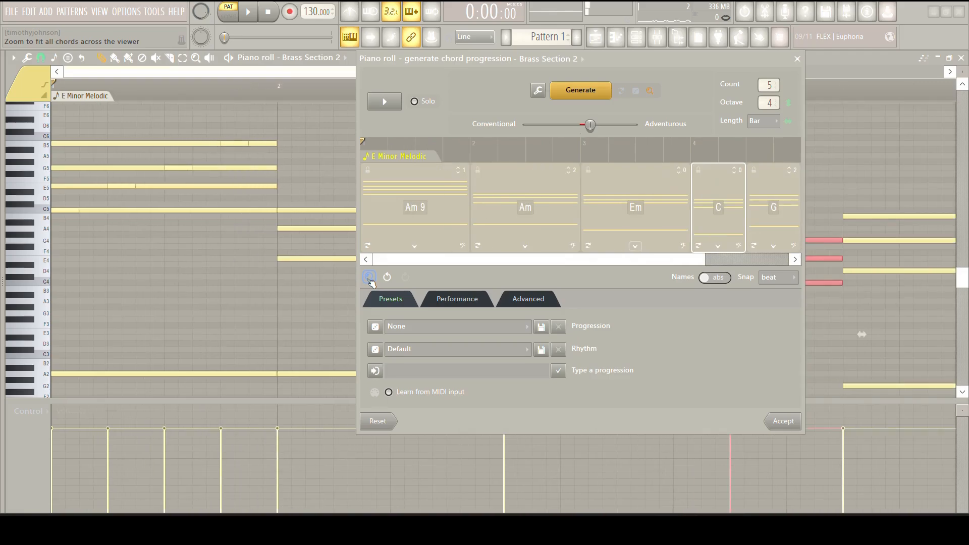
scroll(501, 212, down, 1)
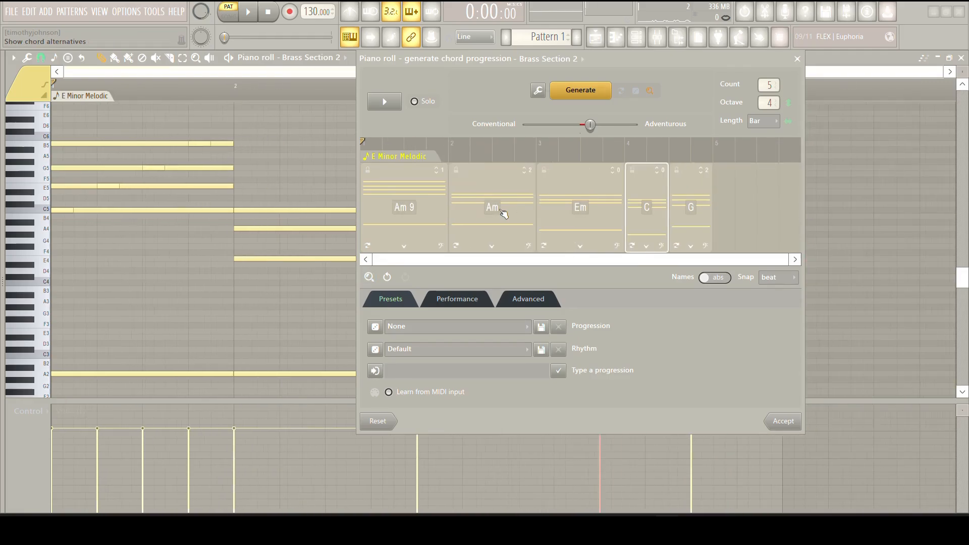
click(387, 279)
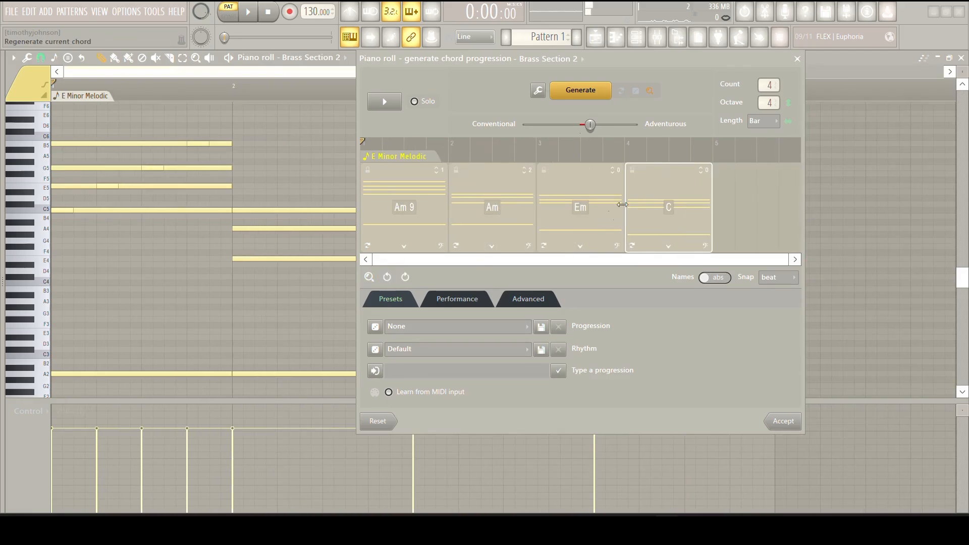
- Open the chord name entry for the fourth chord and cancel it without entering a name
right_click(671, 201)
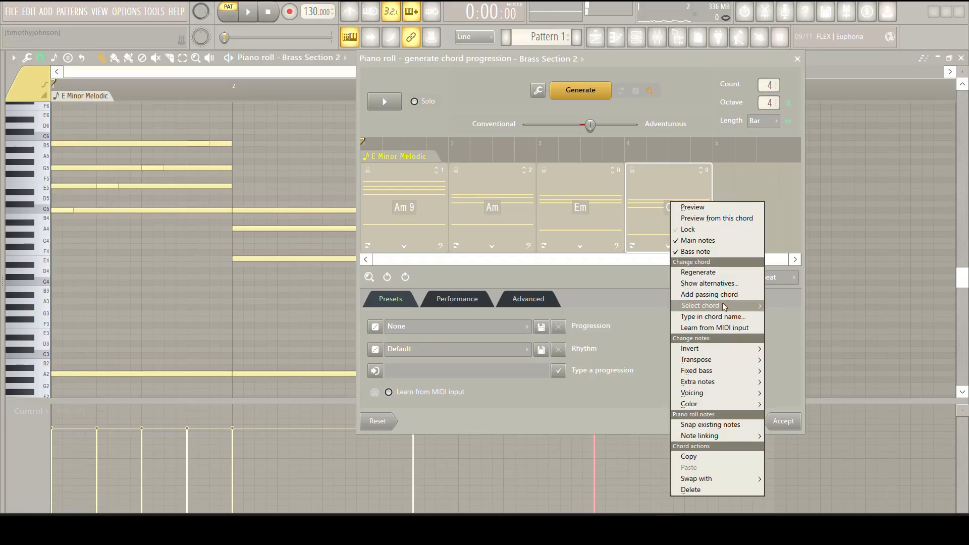
mouse_move(725, 307)
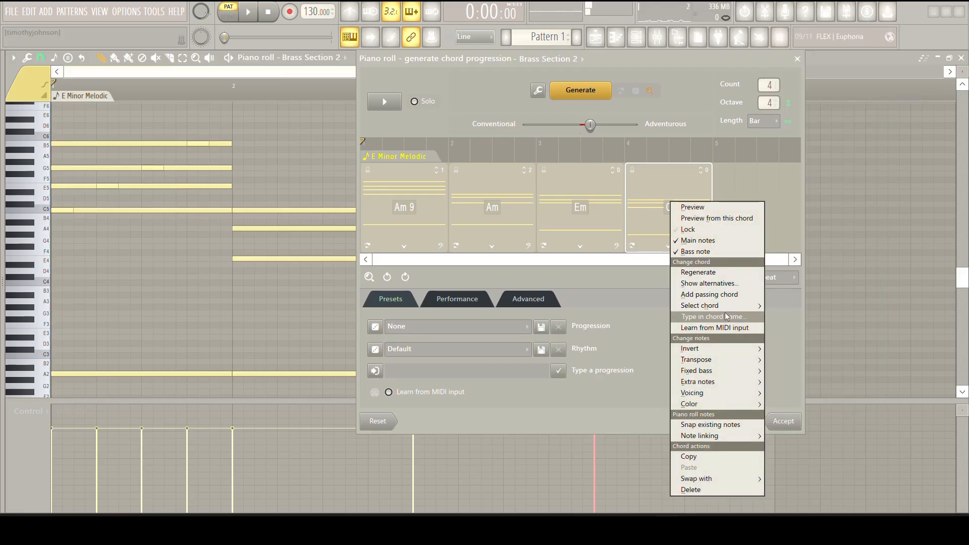
click(726, 317)
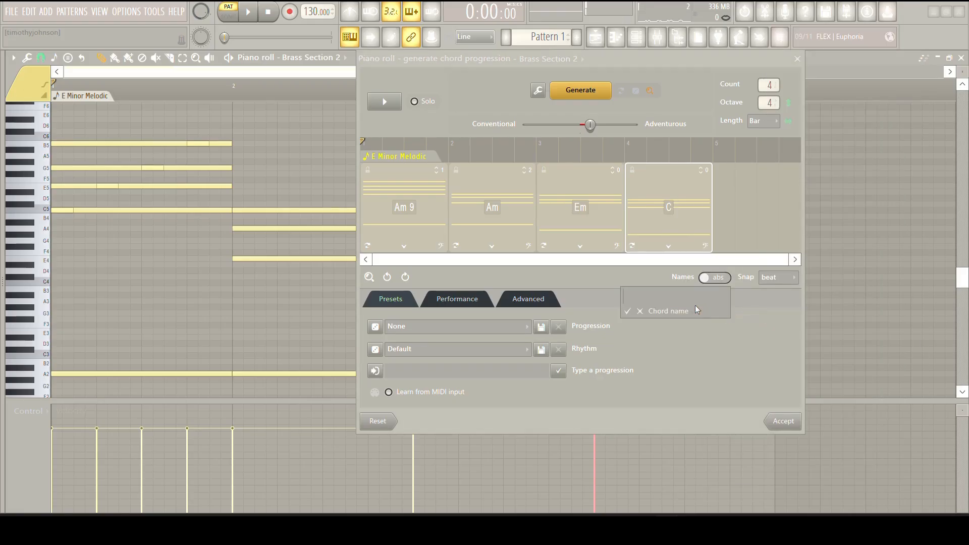
click(640, 311)
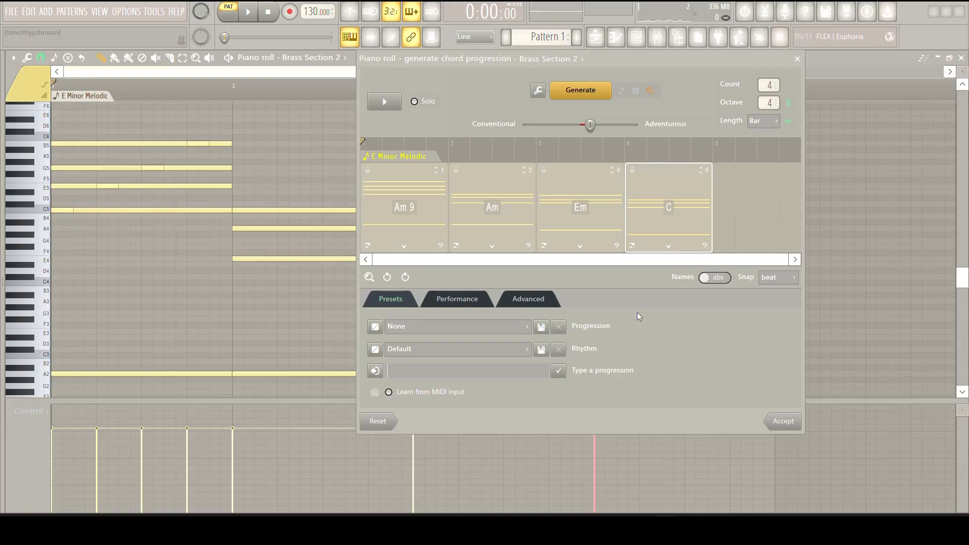
- Set the fourth chord to learn from MIDI input
right_click(684, 199)
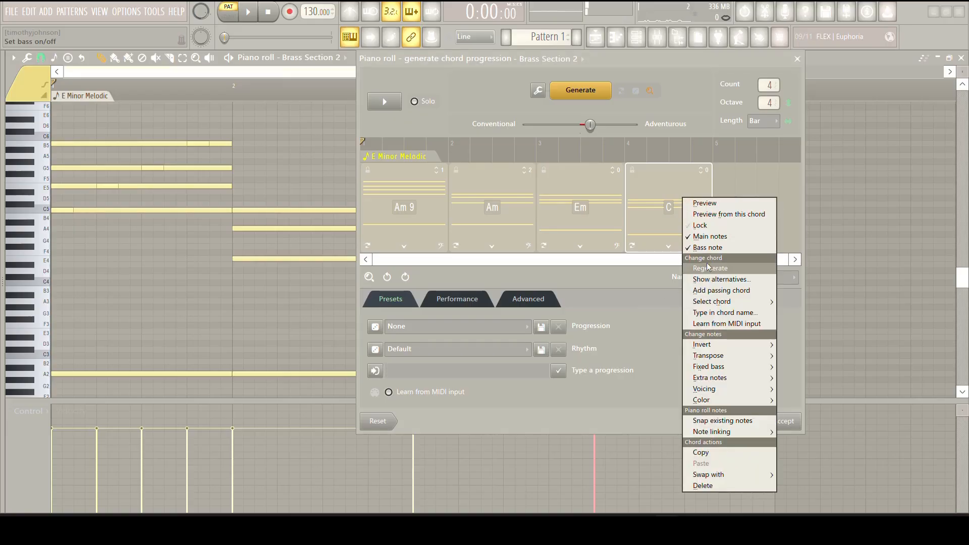
click(710, 328)
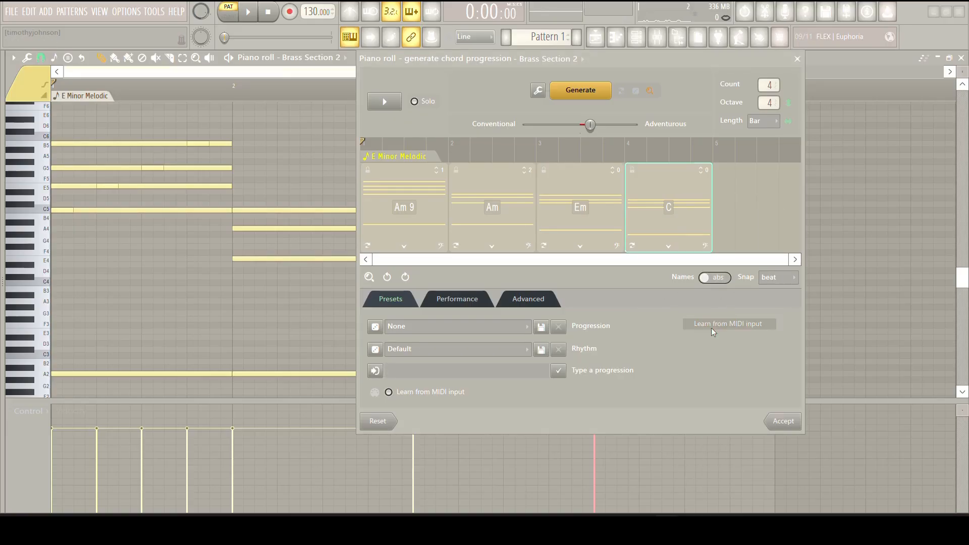
- Invert the fourth chord up once and back down once
right_click(672, 187)
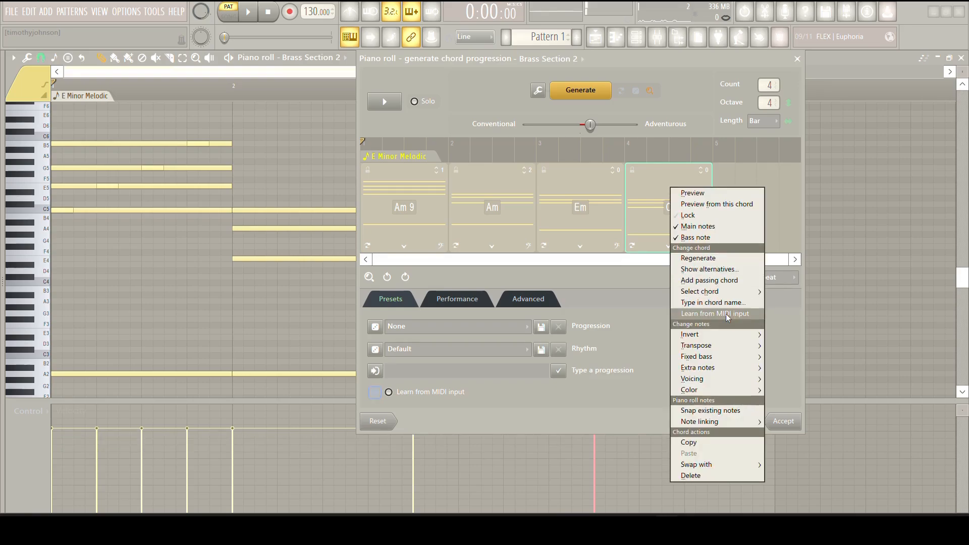
mouse_move(721, 335)
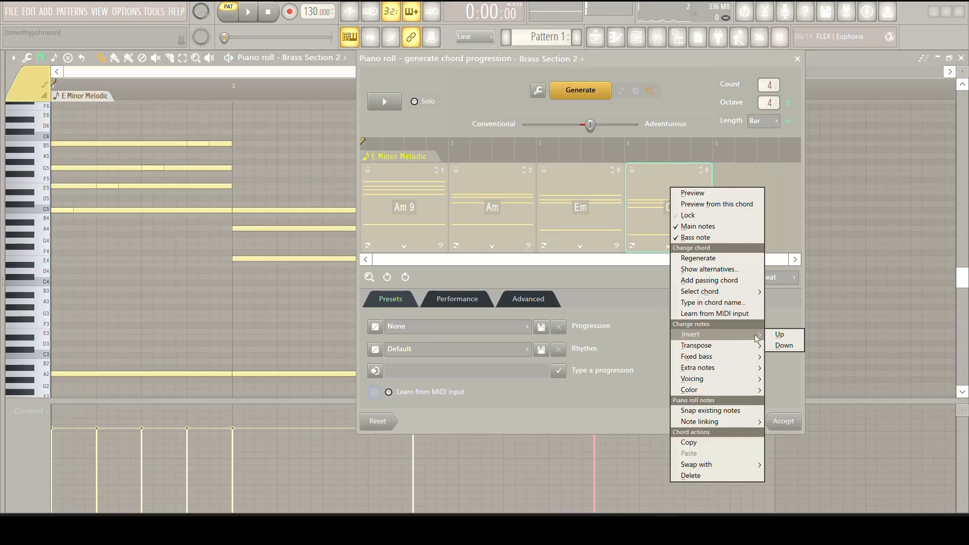
click(773, 334)
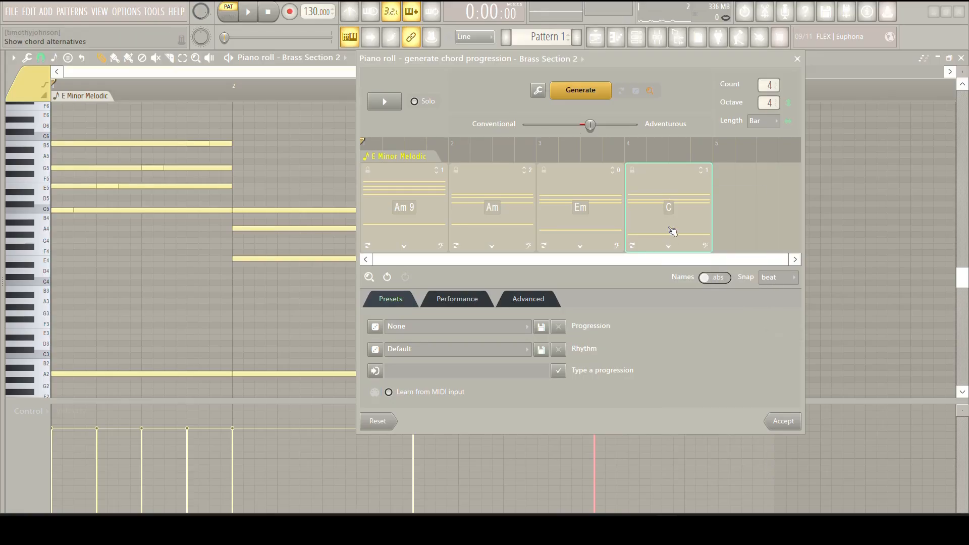
right_click(669, 206)
mouse_move(719, 353)
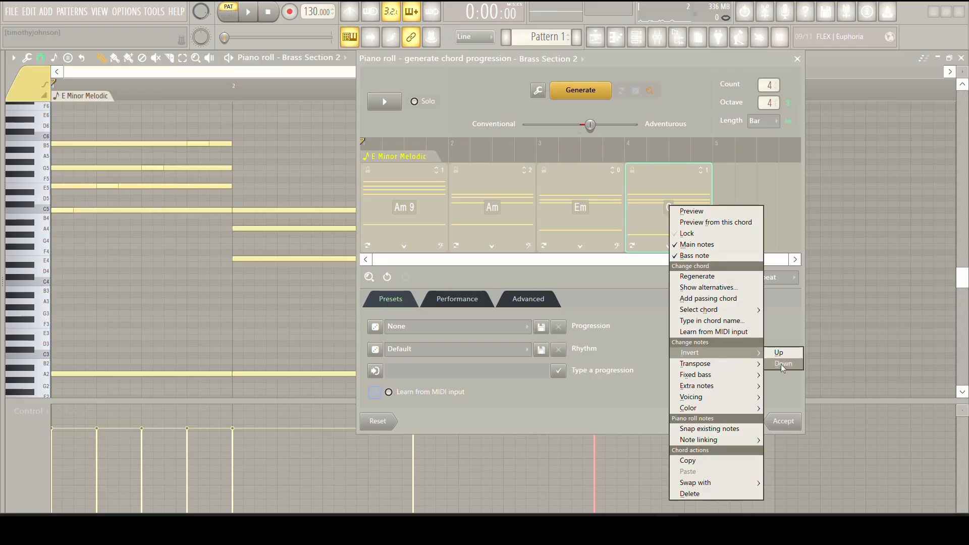
click(781, 364)
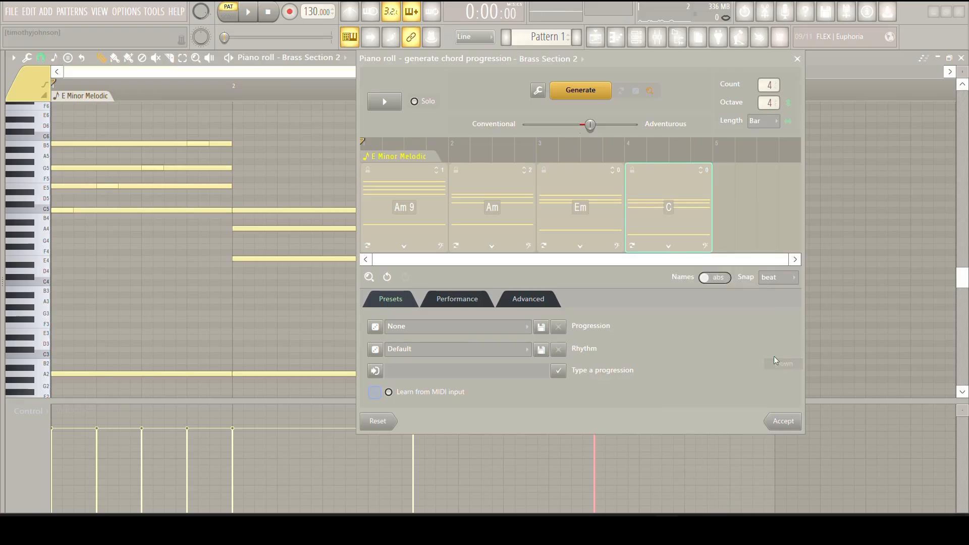
- Try the fourth chord with 1 and 2 extra notes, and set its extra notes to 3 notes
right_click(683, 226)
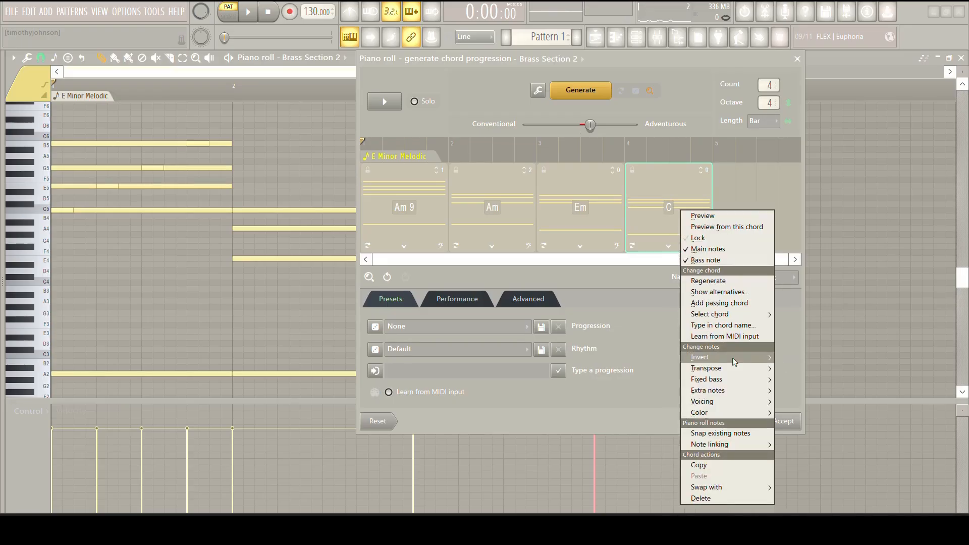
mouse_move(733, 371)
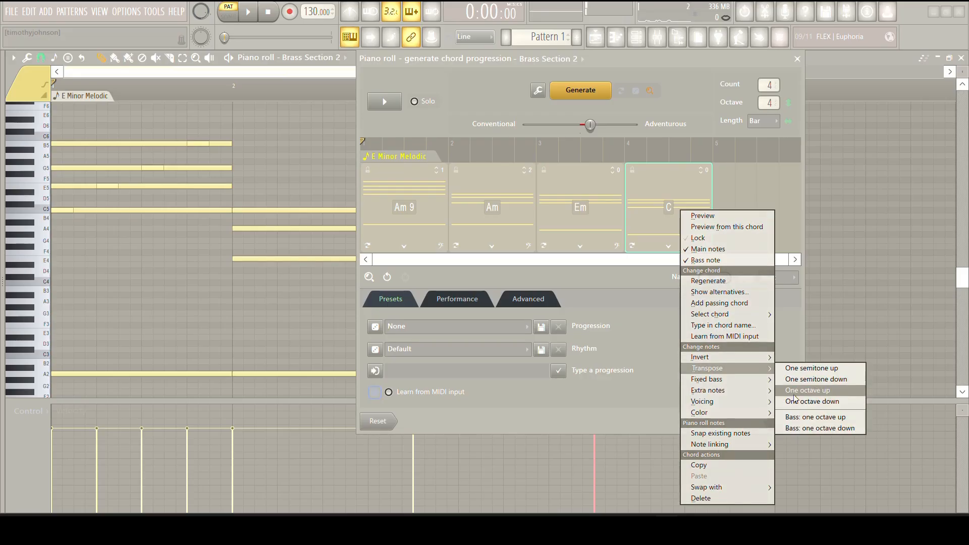
mouse_move(736, 392)
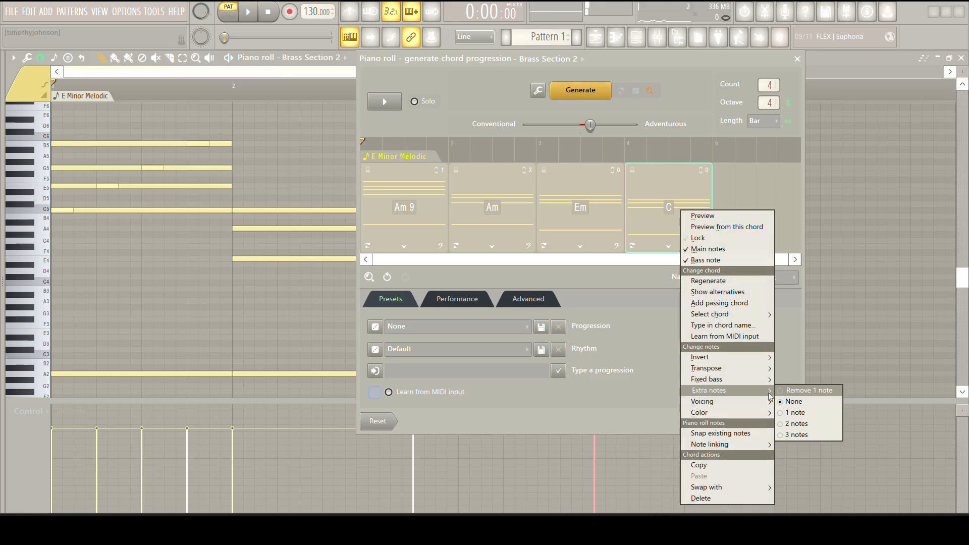
click(796, 413)
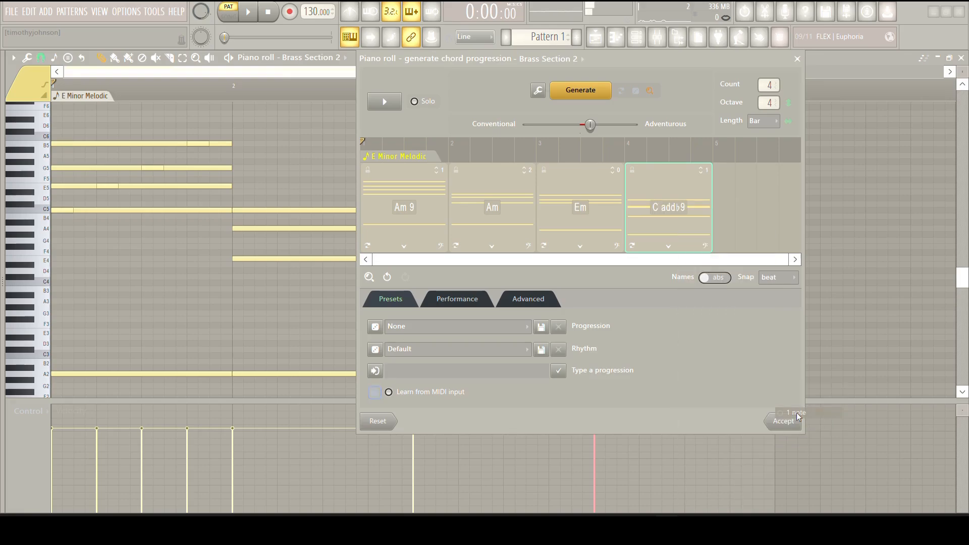
right_click(684, 221)
mouse_move(720, 393)
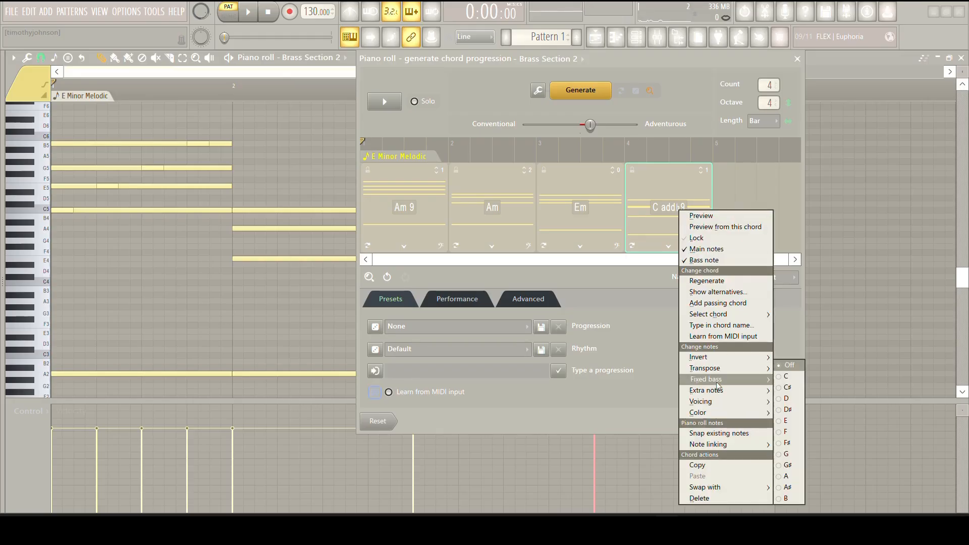
click(795, 424)
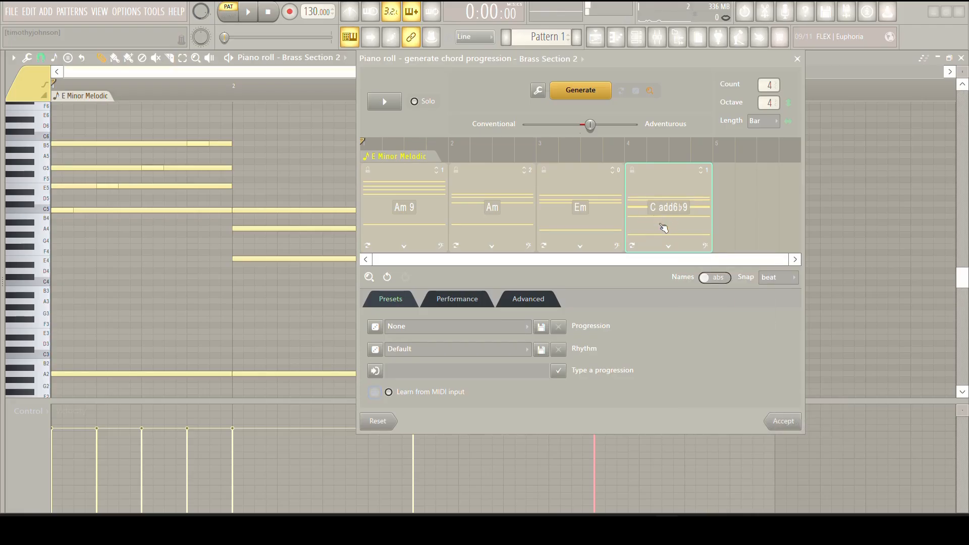
right_click(683, 223)
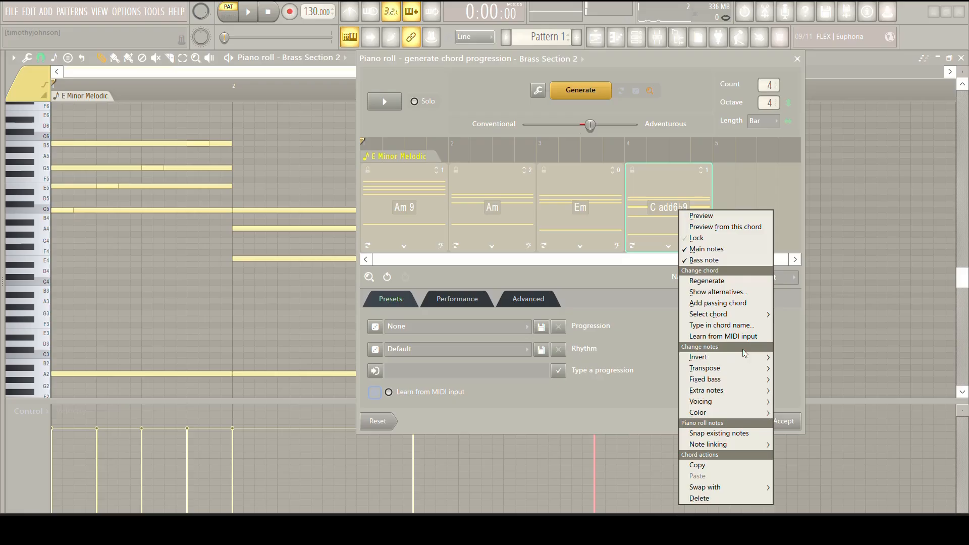
mouse_move(726, 394)
click(801, 425)
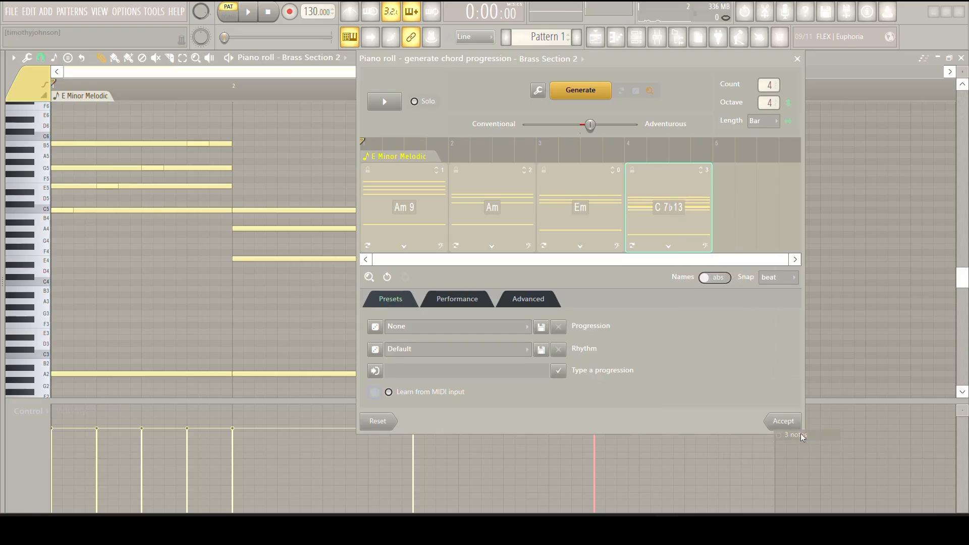
- Try the fourth chord with one note removed, and set its extra notes to None
right_click(665, 208)
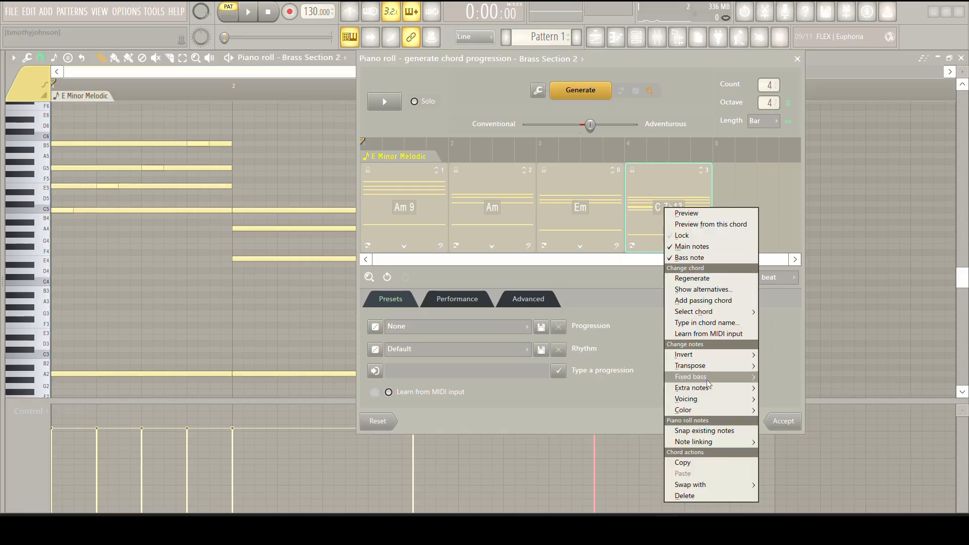
right_click(633, 196)
right_click(679, 180)
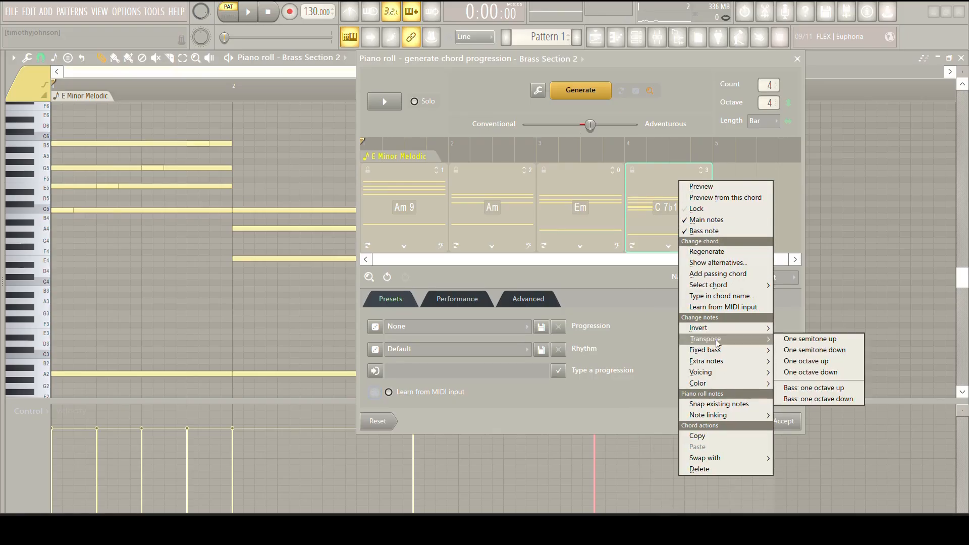
mouse_move(729, 362)
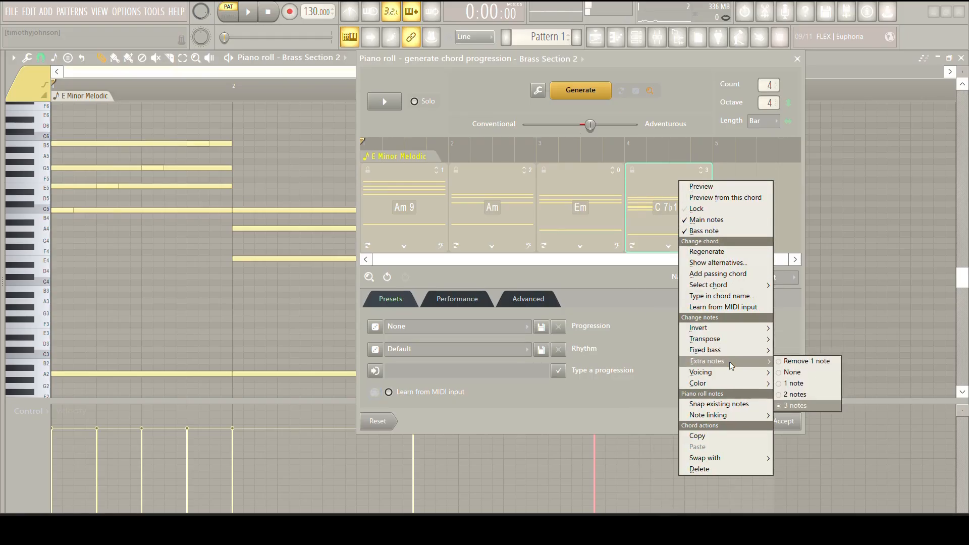
click(794, 361)
right_click(673, 205)
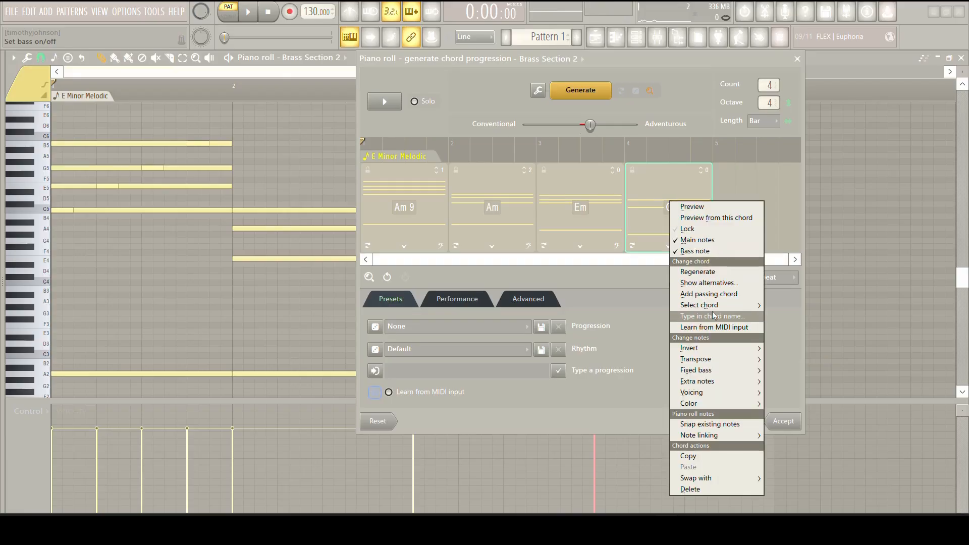
mouse_move(725, 382)
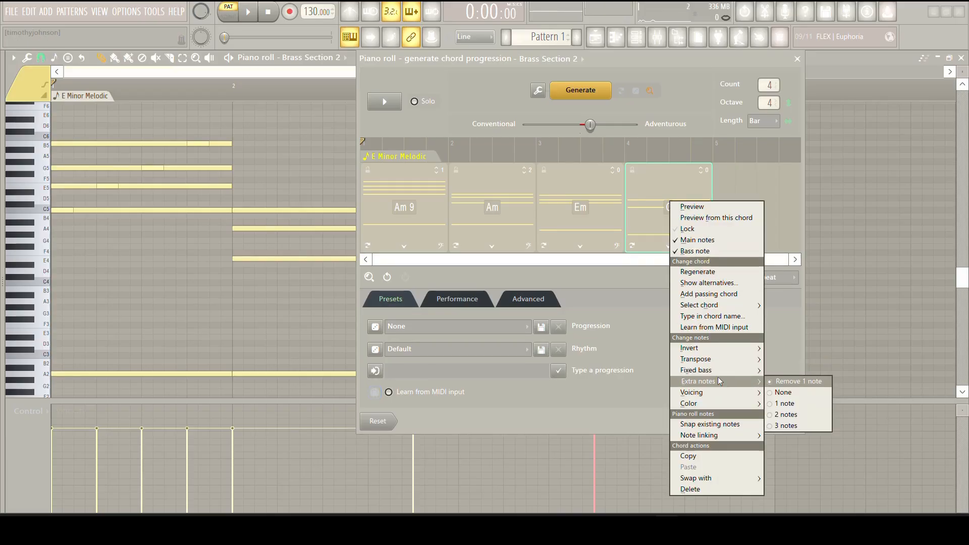
click(781, 391)
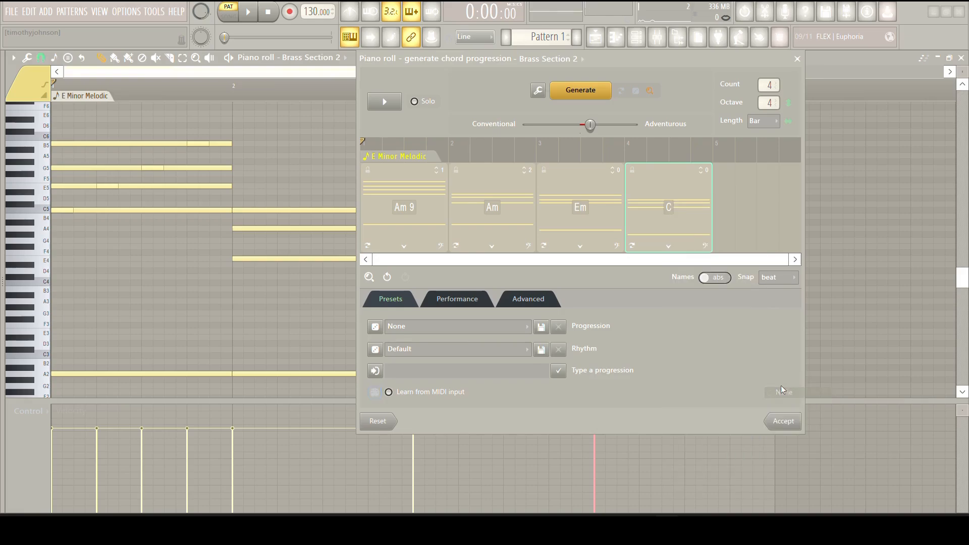
- Try open voicing on the fourth chord, play the progression to hear it, and return the chord to block voicing
right_click(686, 234)
mouse_move(731, 392)
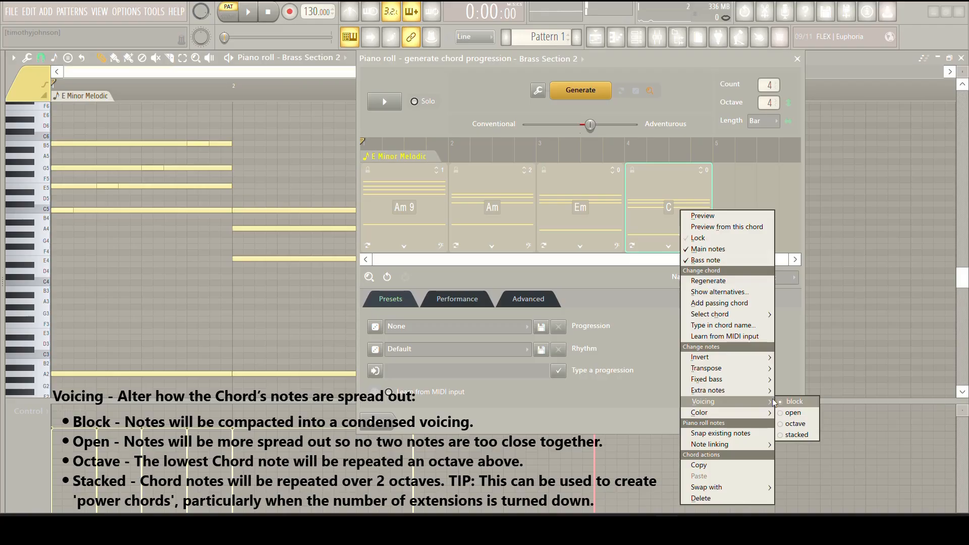
click(795, 413)
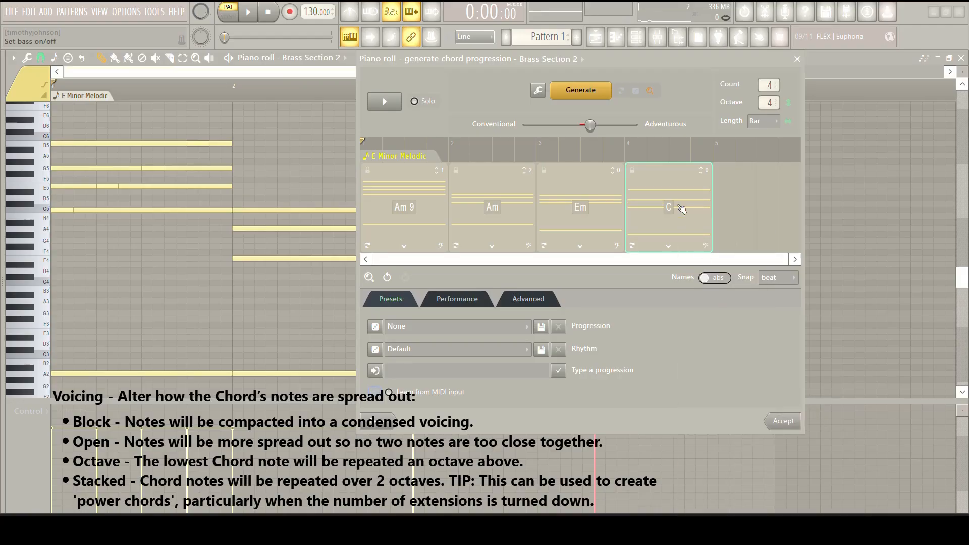
key(space)
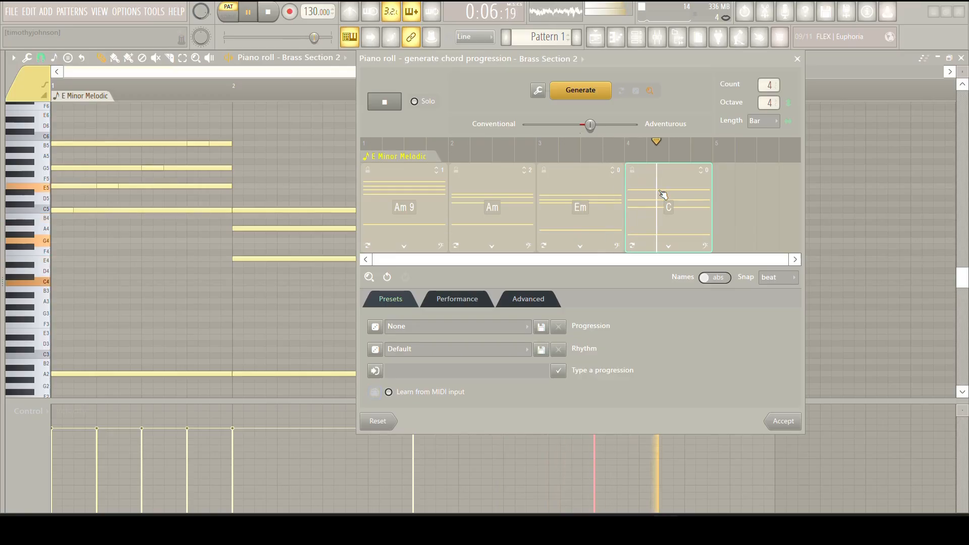
right_click(659, 189)
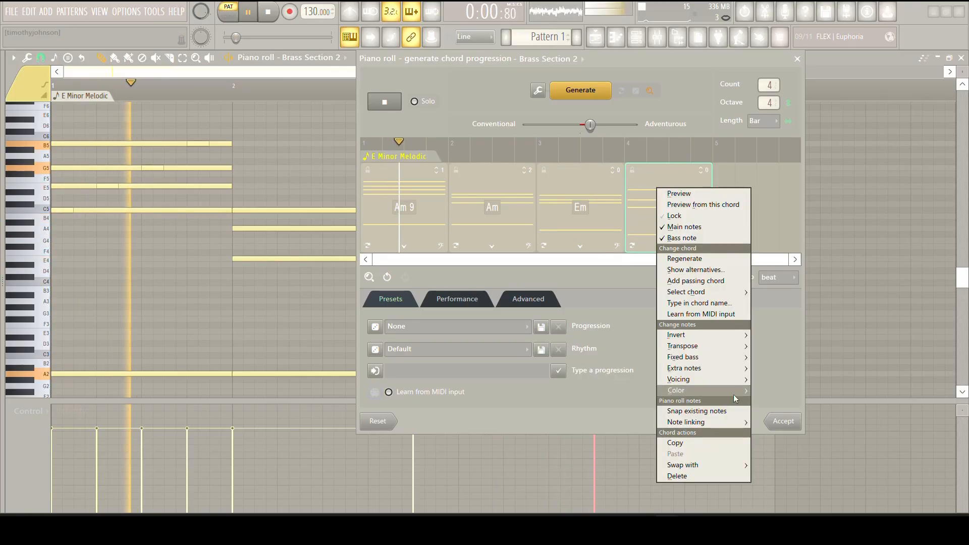
click(759, 378)
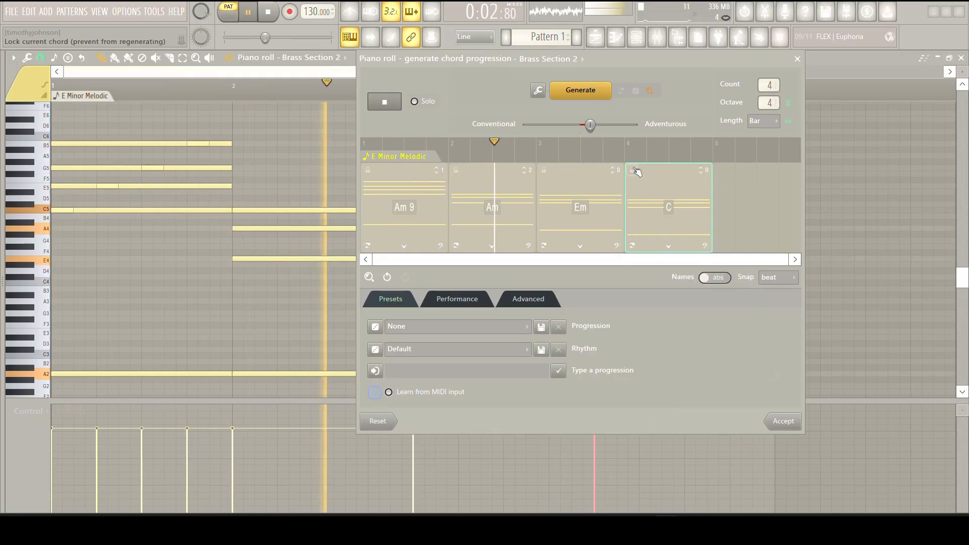
key(space)
- Review the fourth chord's voicing, color and note linking options without changing them
right_click(657, 194)
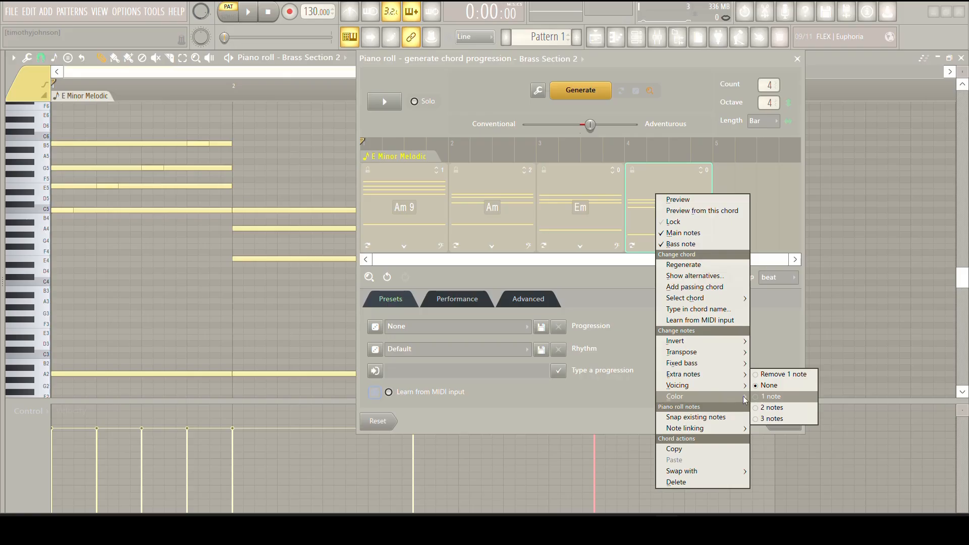
mouse_move(727, 385)
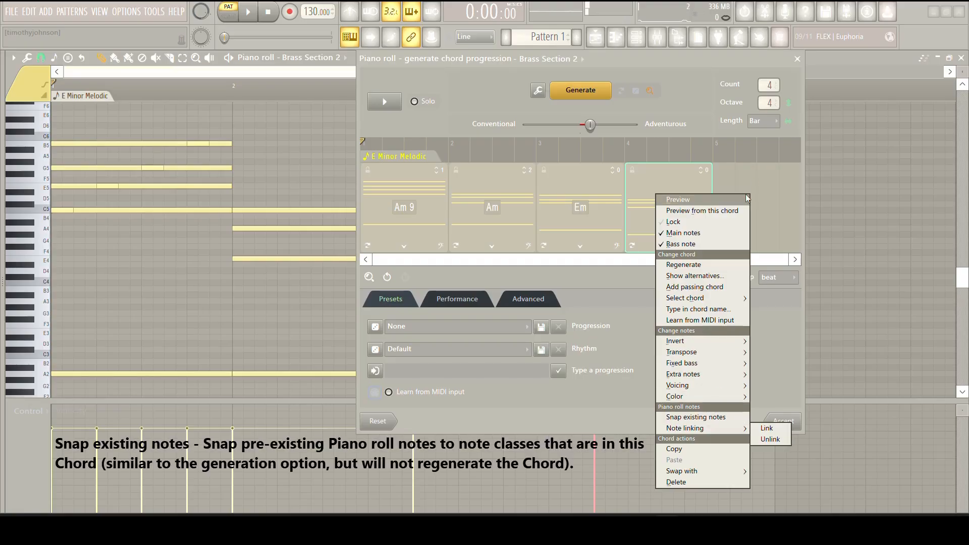
click(484, 96)
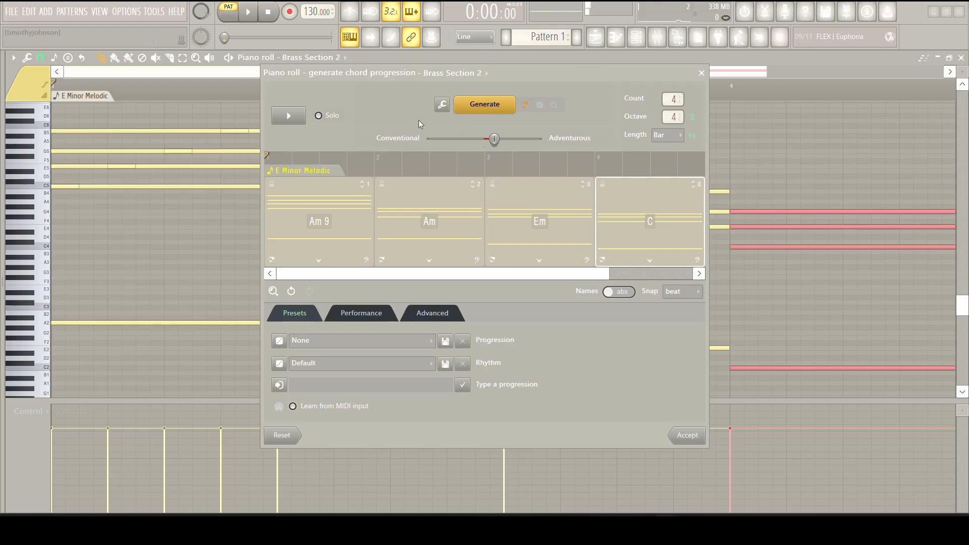
- Snap the existing piano roll notes to the first chord, Am 9, and close the chord generator
right_click(328, 203)
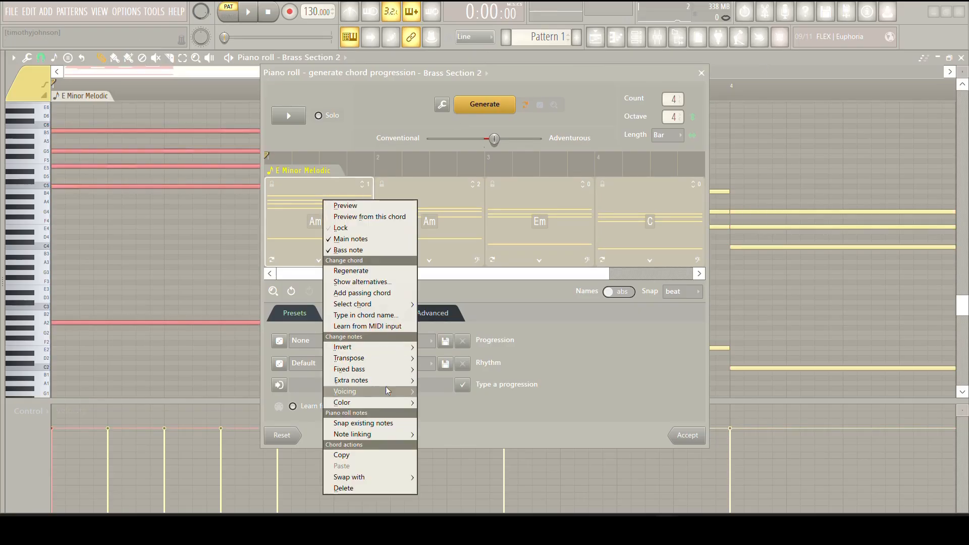
click(378, 422)
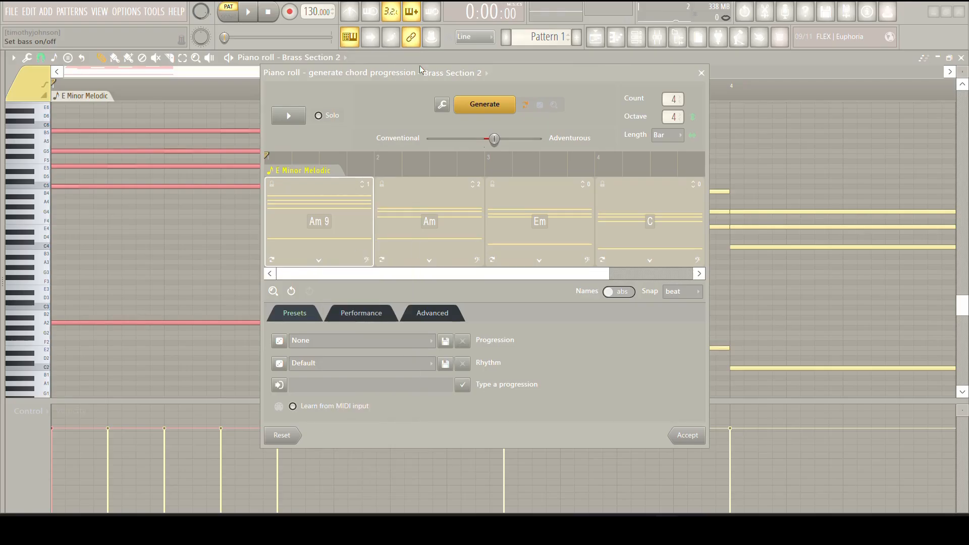
drag(501, 76, 664, 77)
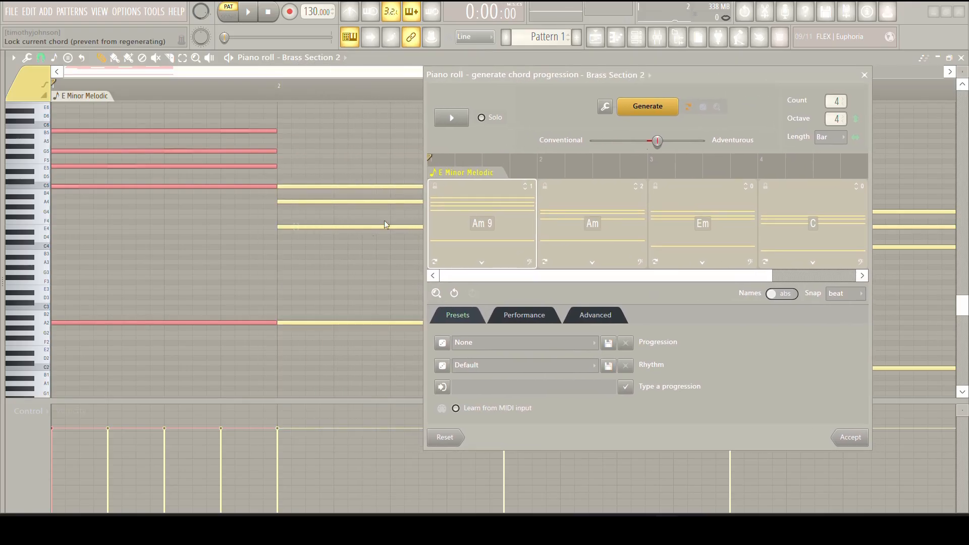
right_click(477, 218)
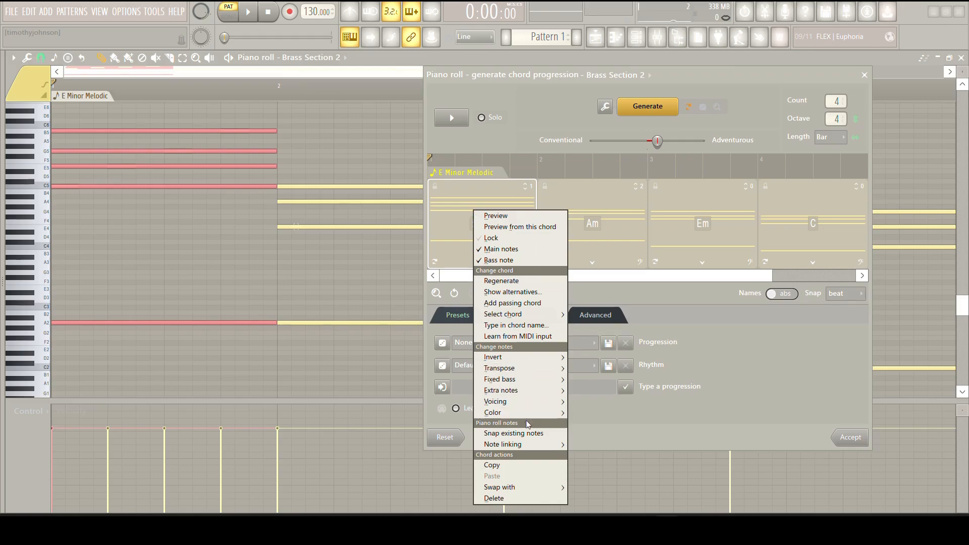
click(529, 436)
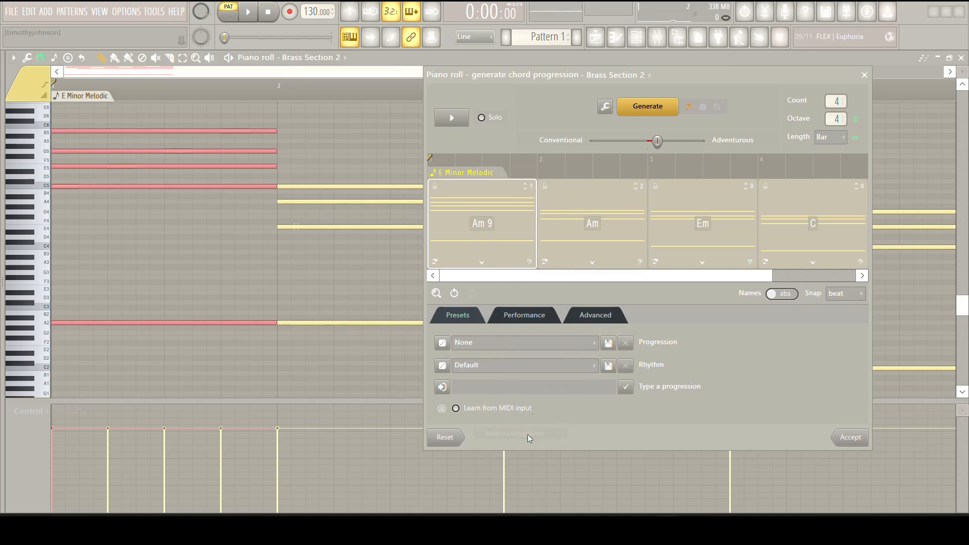
click(865, 74)
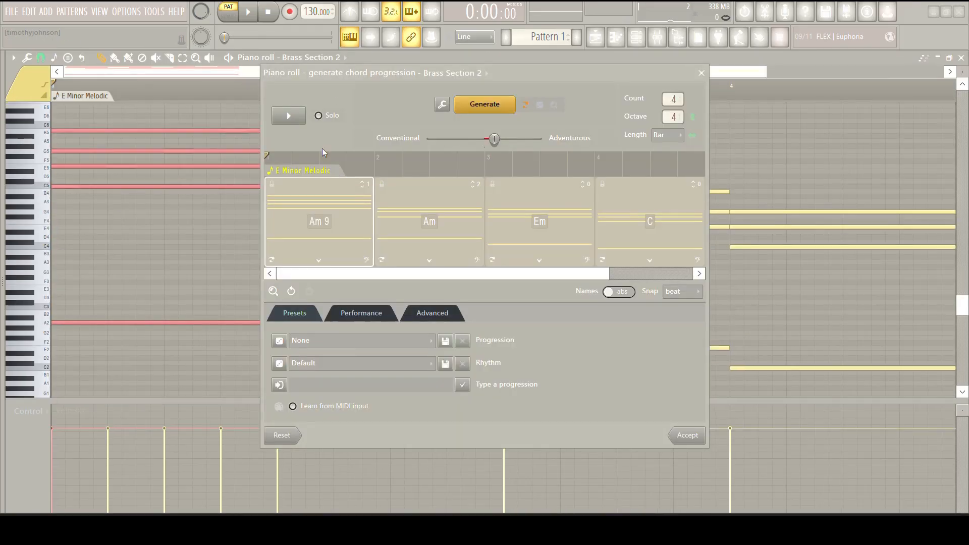
- Change the progression's key and scale to C Major (Ionian) and accept the progression
click(306, 178)
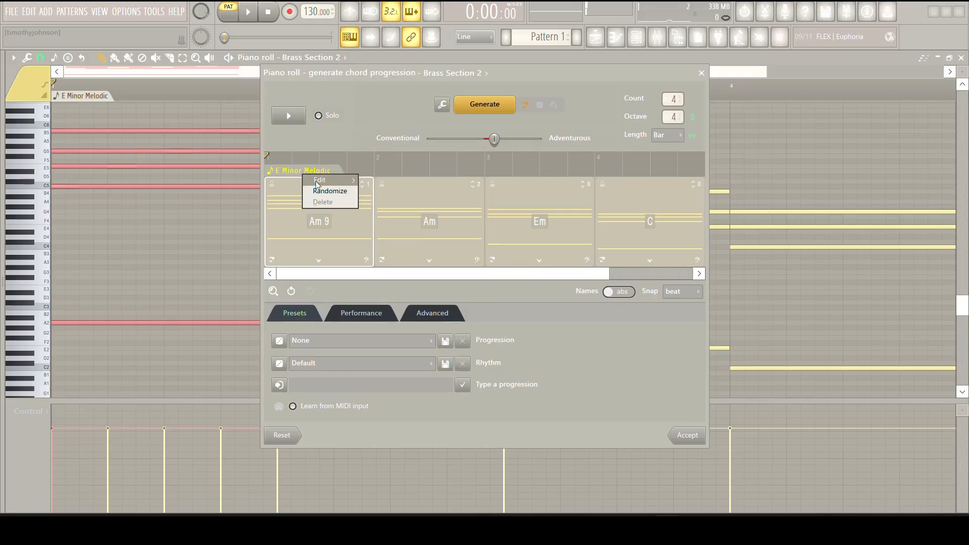
mouse_move(320, 180)
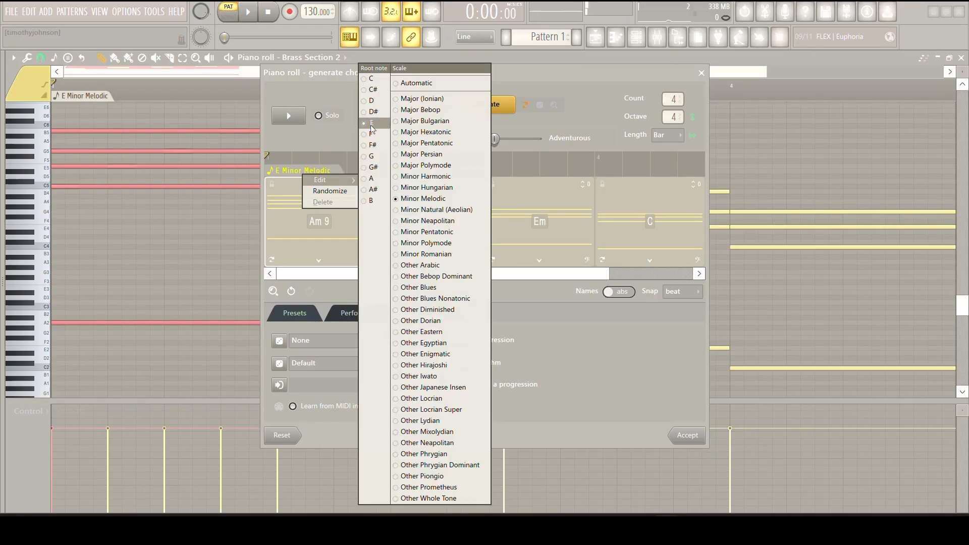
click(371, 79)
click(423, 99)
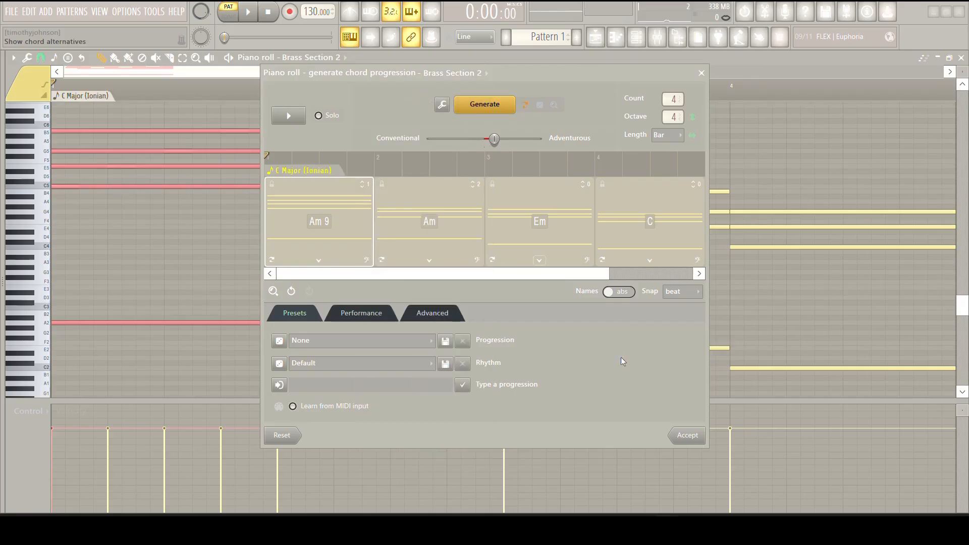
click(689, 441)
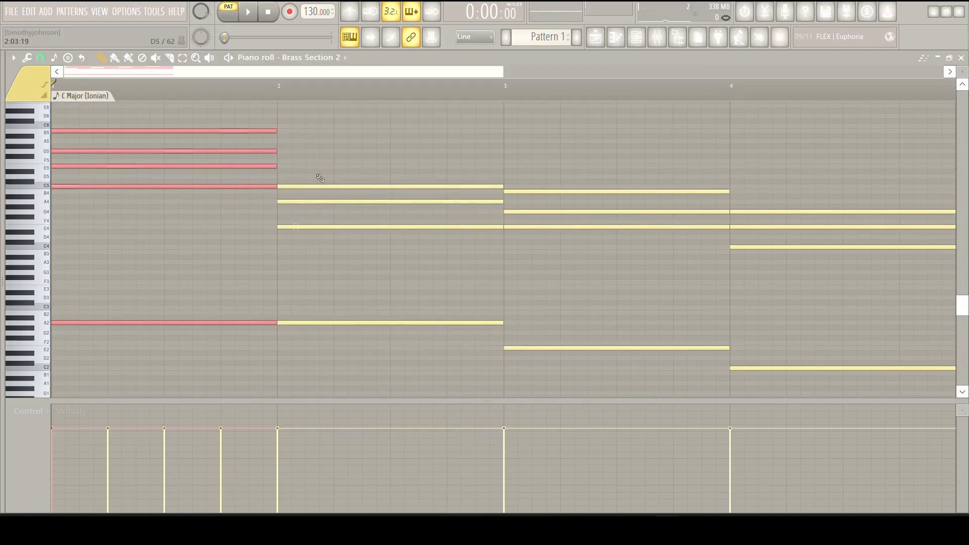
- Reopen the chord progression generator, step back to an earlier progression, and close the generator without accepting it
key(alt+p)
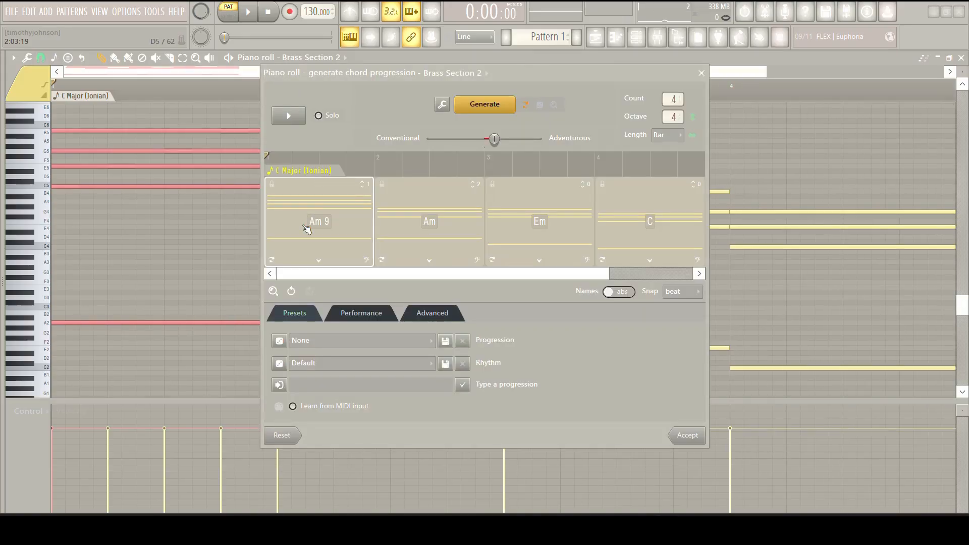
click(291, 291)
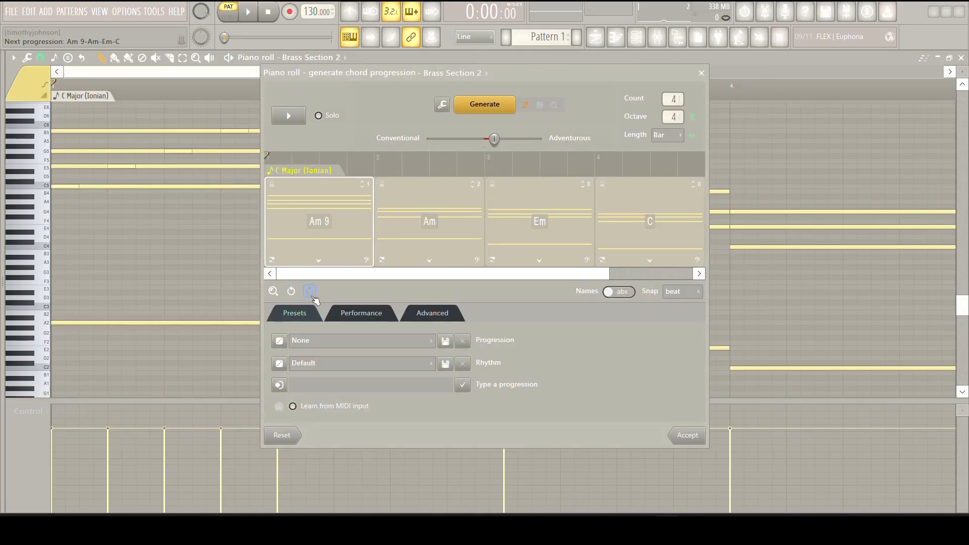
click(294, 293)
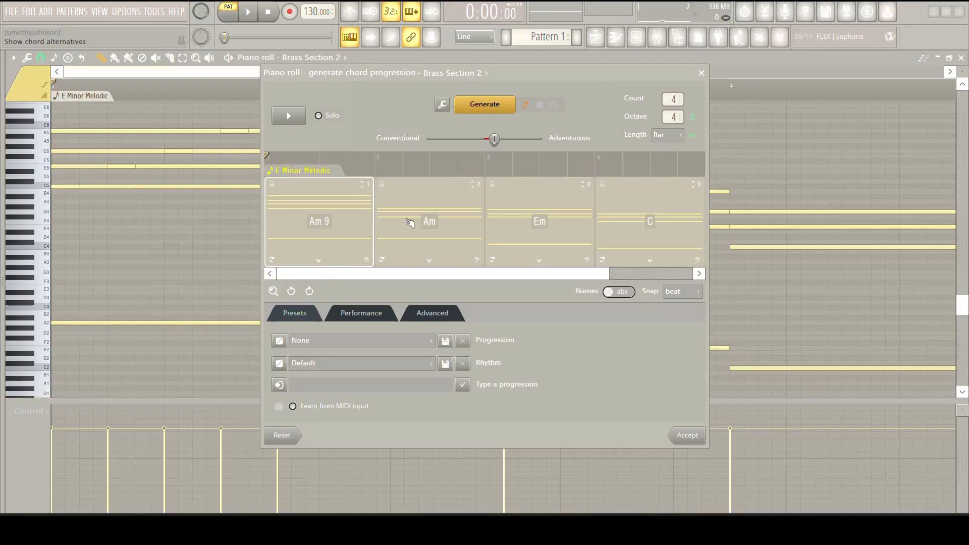
click(701, 73)
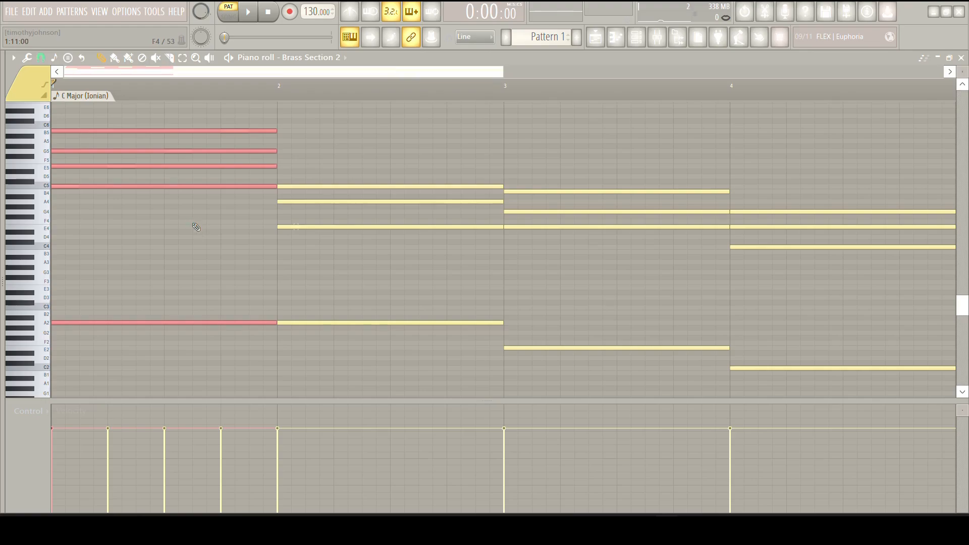
- Delete all the generated chord and bass notes, keeping only the four short melody notes in the first bar
key(Delete)
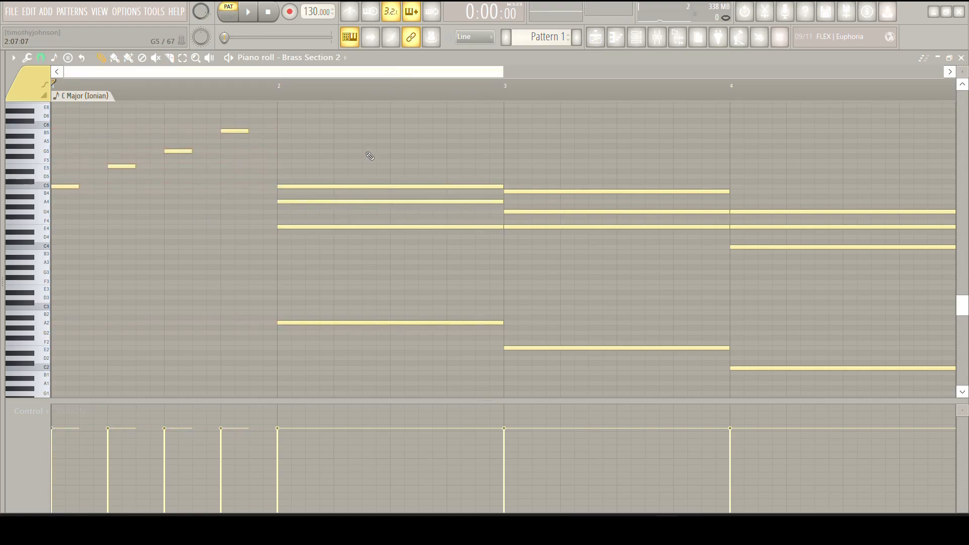
drag(366, 151, 929, 357)
key(Delete)
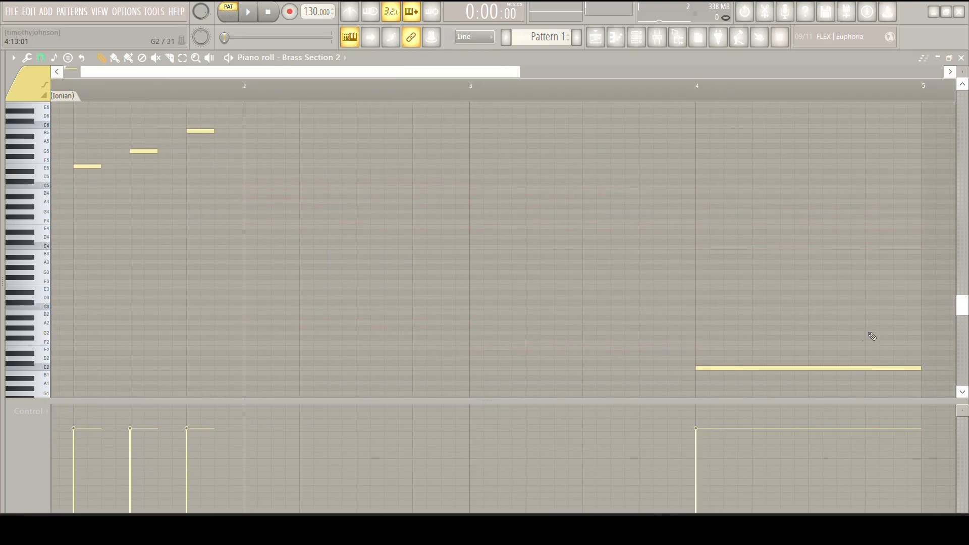
drag(811, 319, 816, 388)
key(Delete)
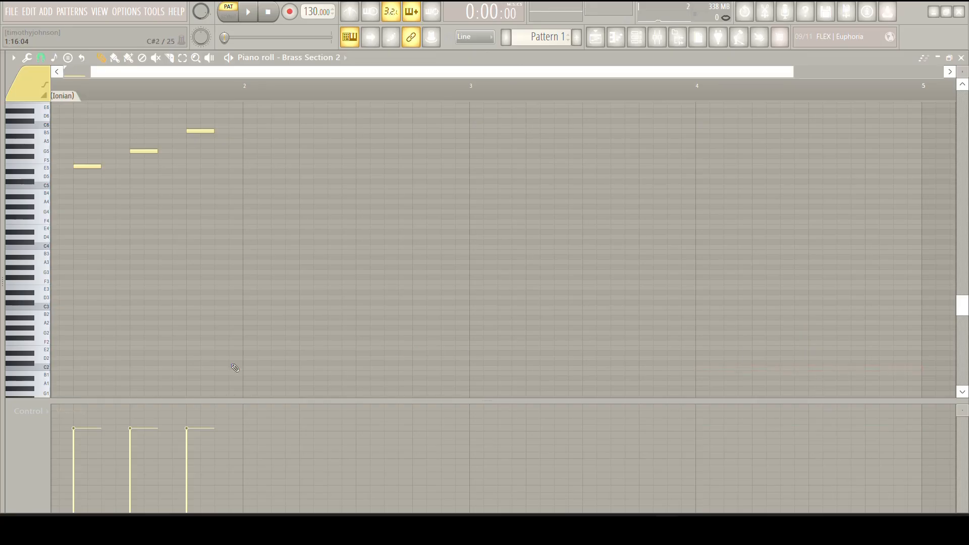
- Raise the last melody note in the first bar to D6
drag(120, 73, 46, 77)
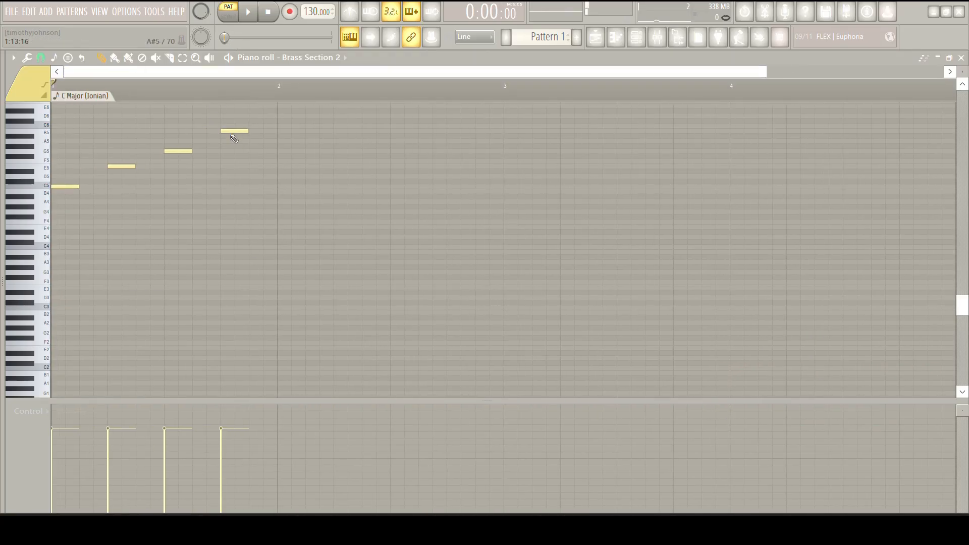
scroll(112, 176, up, 3)
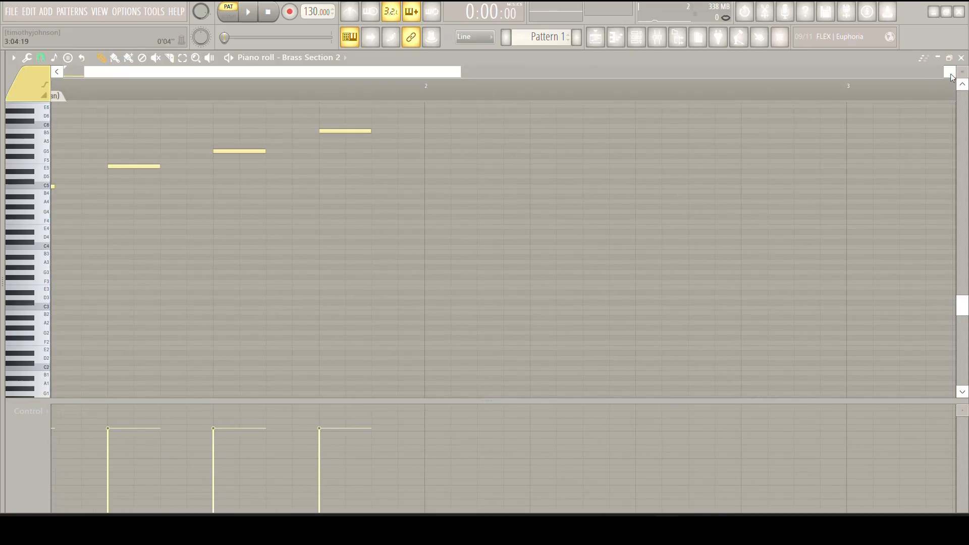
scroll(964, 71, up, 3)
scroll(364, 177, up, 4)
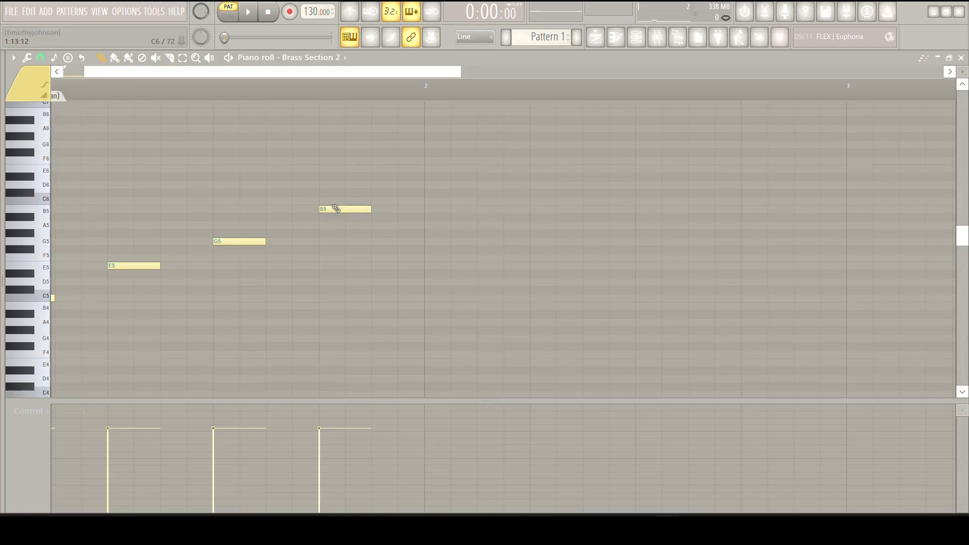
drag(330, 212, 333, 187)
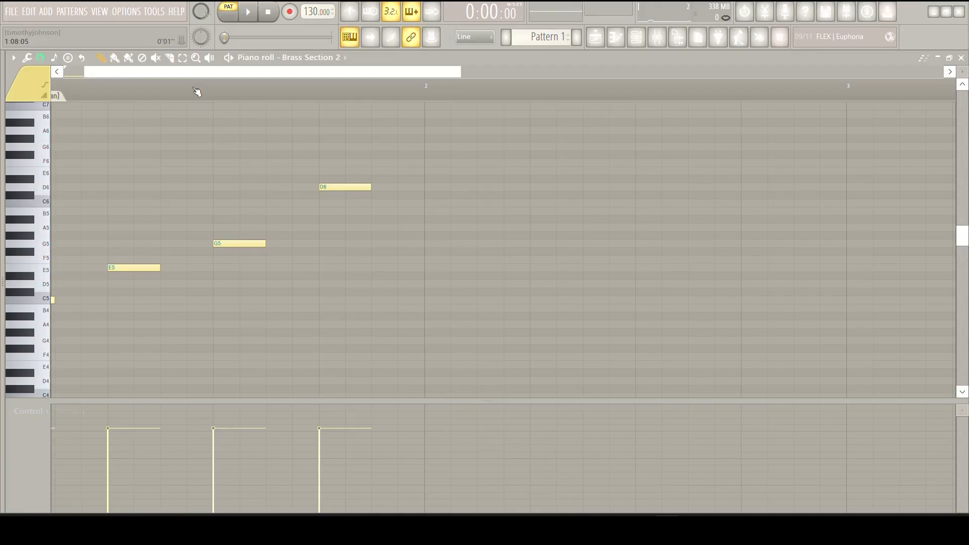
- Open the chord progression generator and snap the existing first-bar notes to the first chord, C
drag(190, 71, 95, 76)
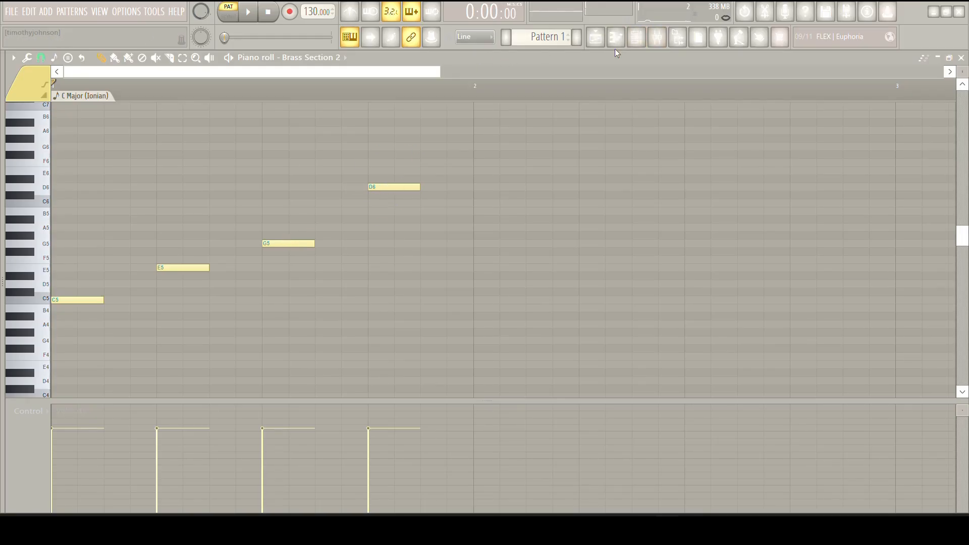
key(alt+p)
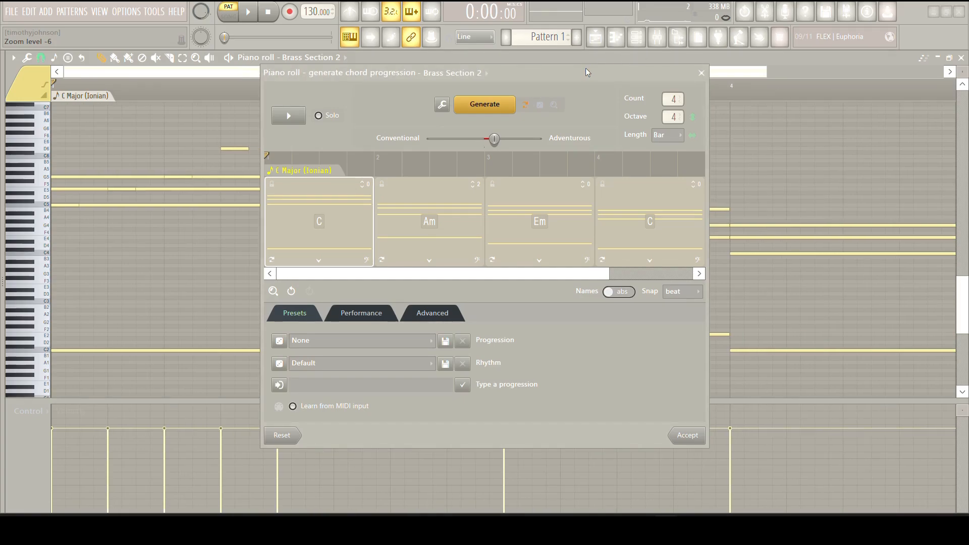
drag(586, 73, 687, 100)
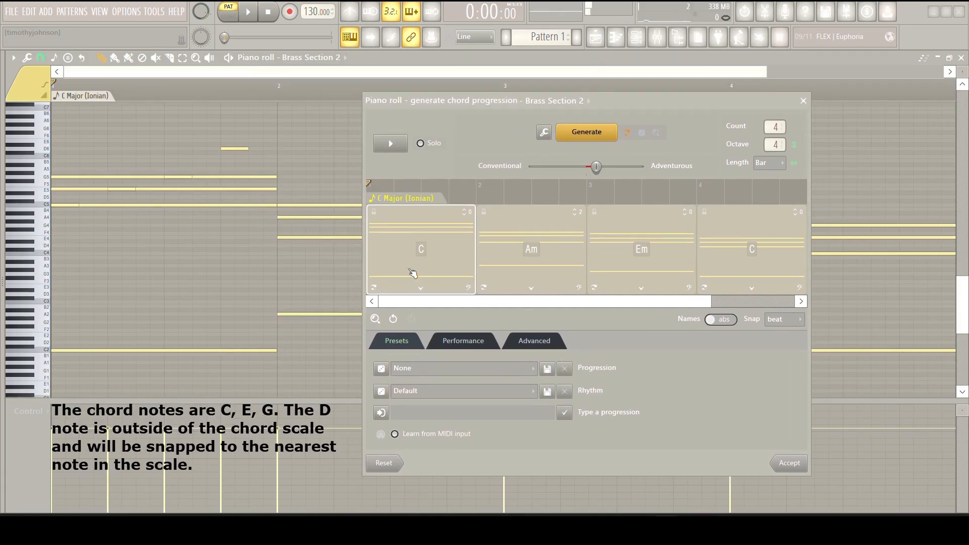
right_click(451, 251)
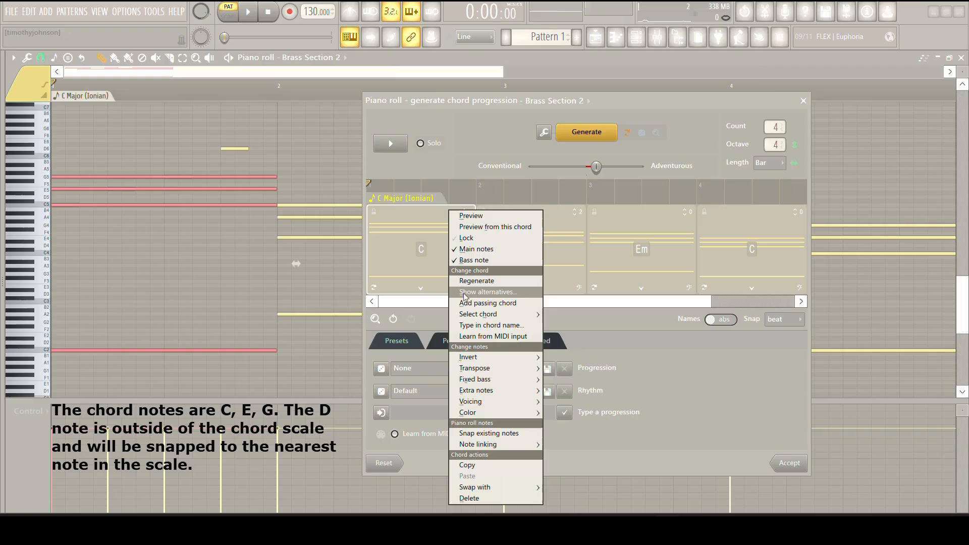
click(511, 434)
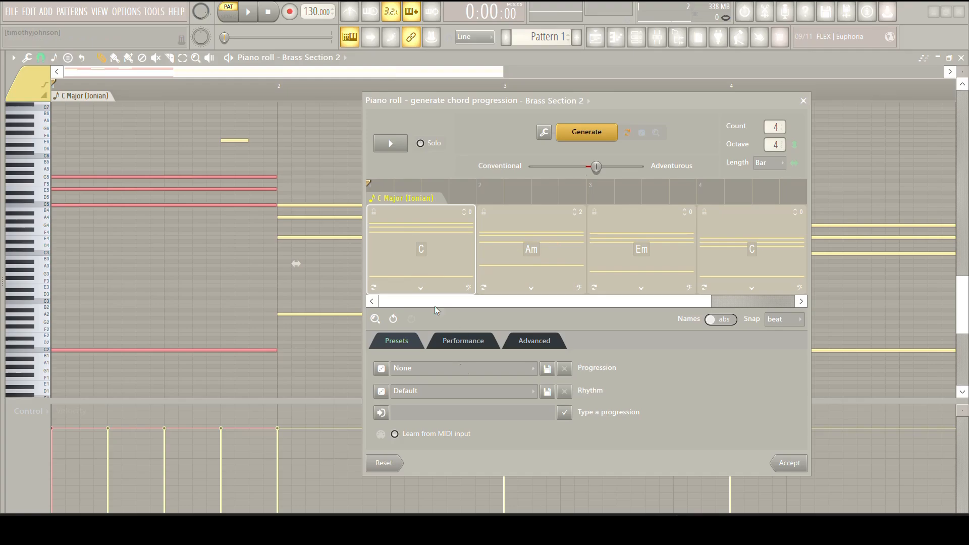
- Link the existing first-bar melody notes to the first chord, C, and unlink them again
right_click(395, 211)
mouse_move(451, 451)
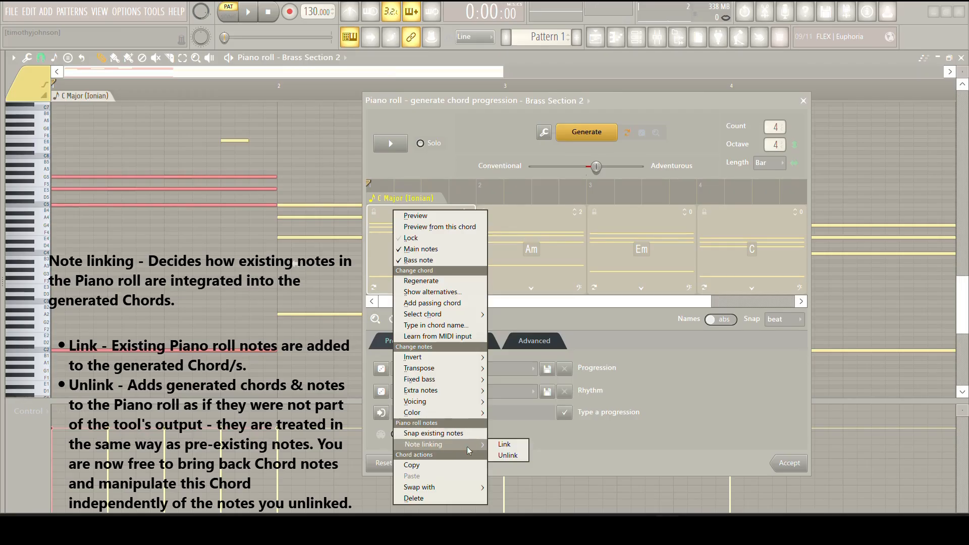
click(504, 456)
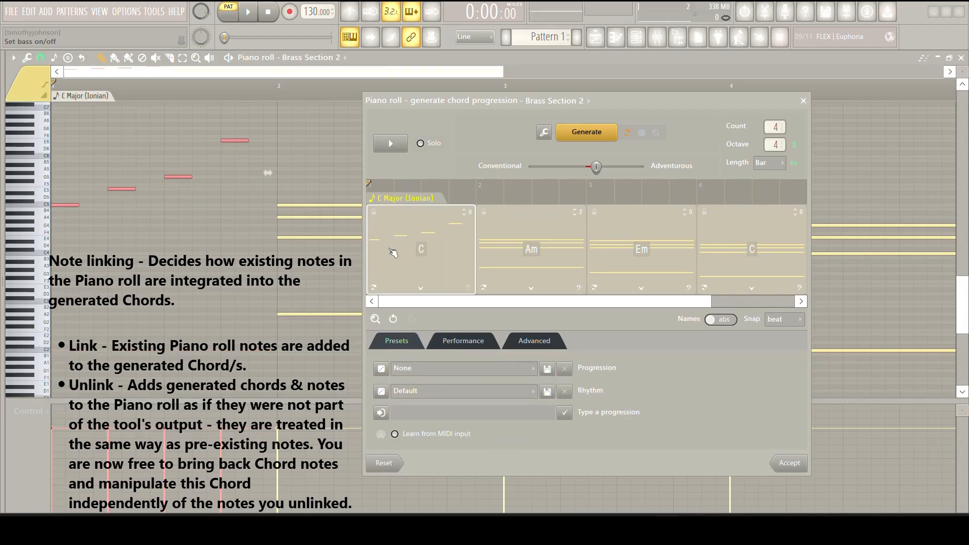
right_click(424, 264)
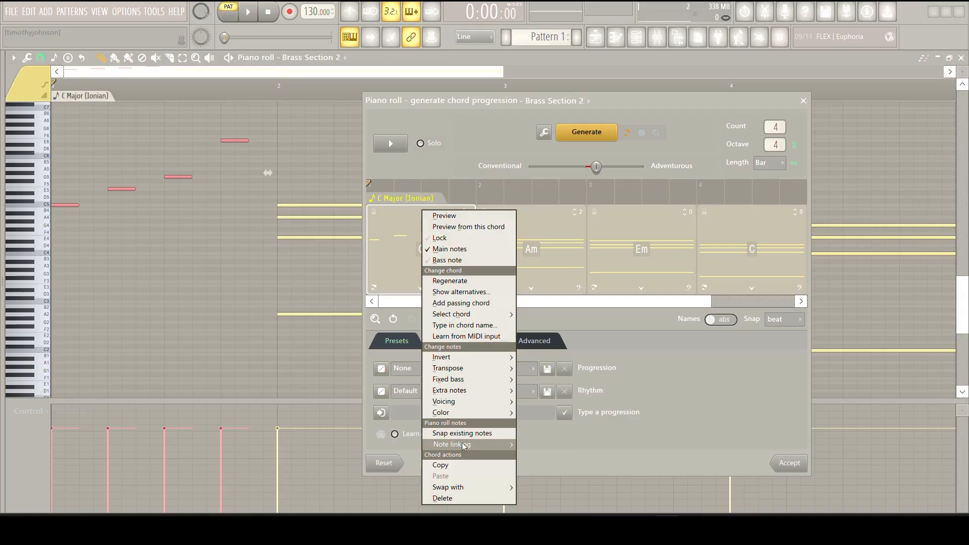
click(526, 456)
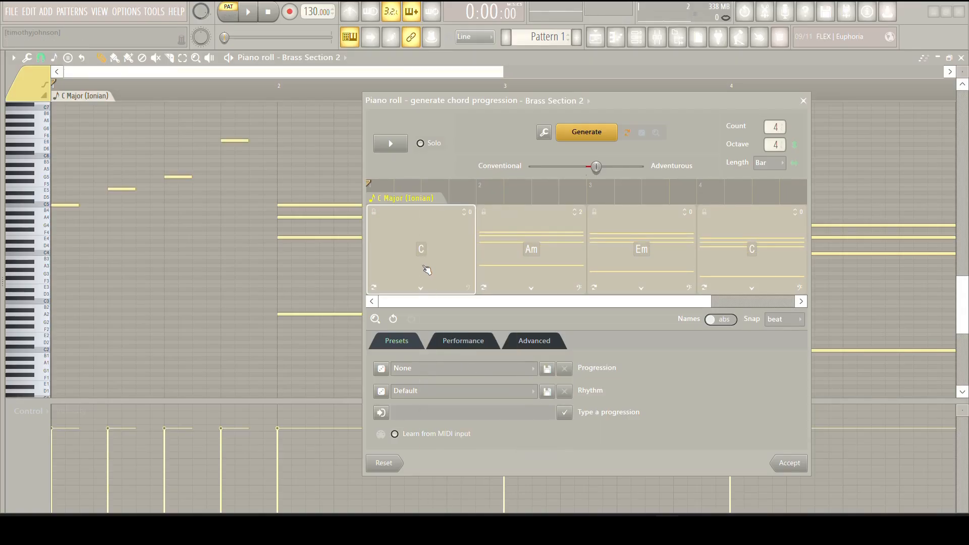
- Copy the second chord, Am, and paste it over the fourth chord
right_click(445, 241)
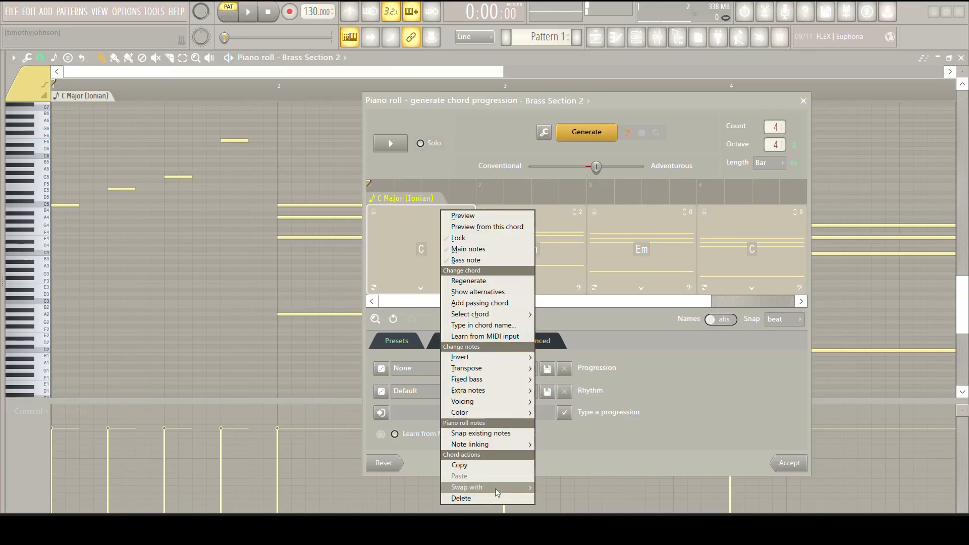
click(552, 240)
right_click(551, 240)
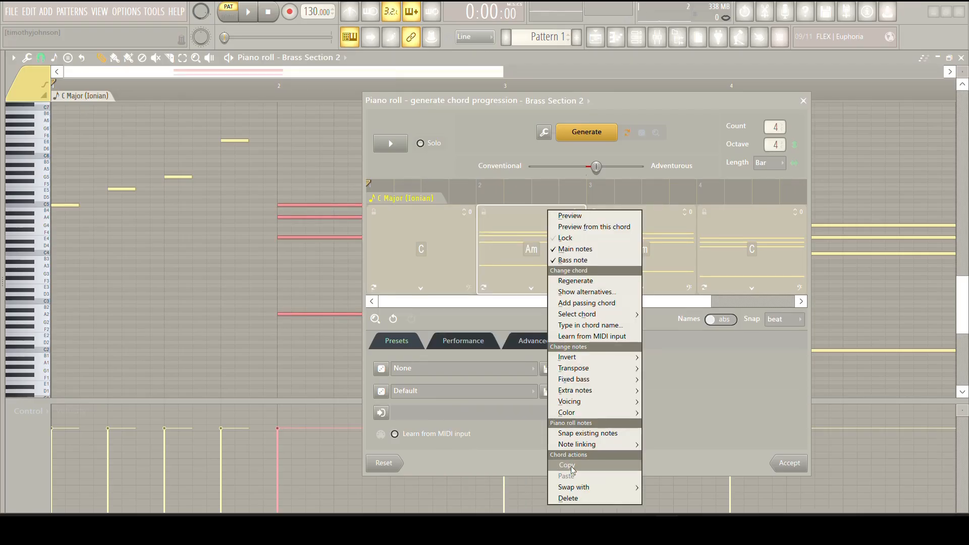
click(571, 465)
click(751, 241)
right_click(752, 241)
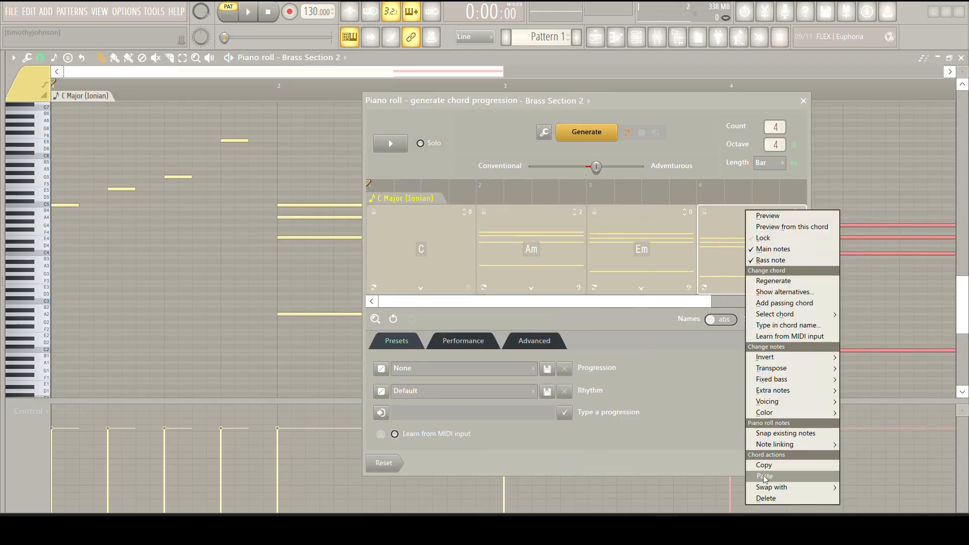
click(764, 476)
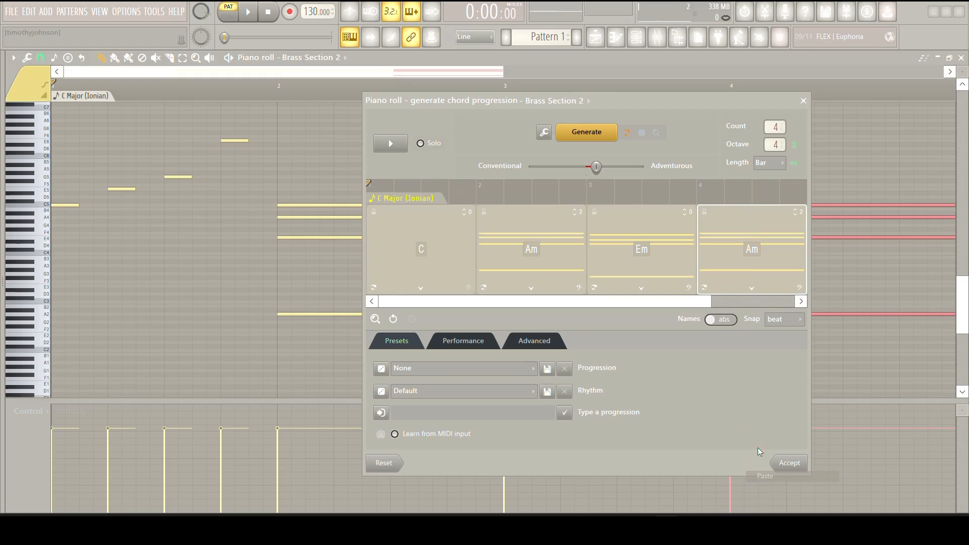
- Swap the second chord, Am, with the Em chord that follows it
right_click(514, 237)
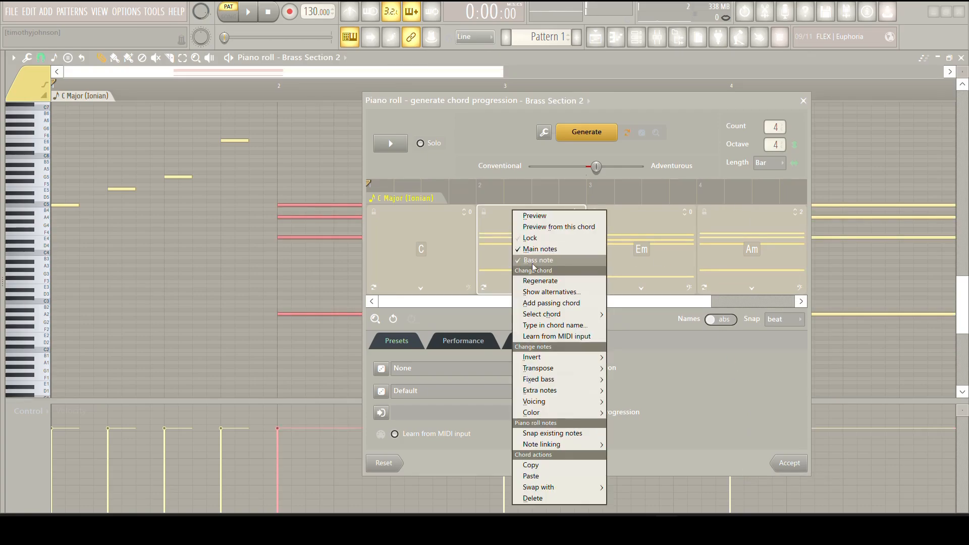
mouse_move(601, 390)
click(656, 255)
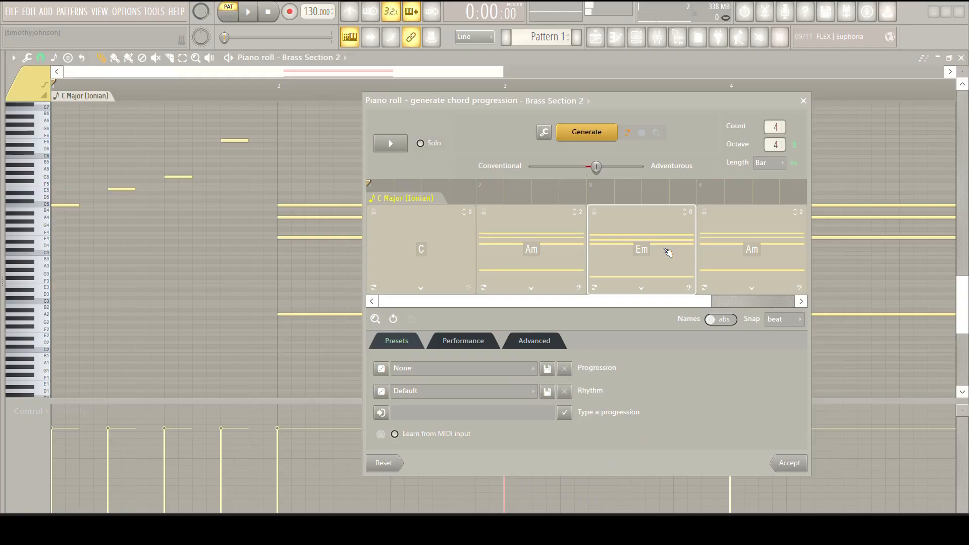
click(393, 319)
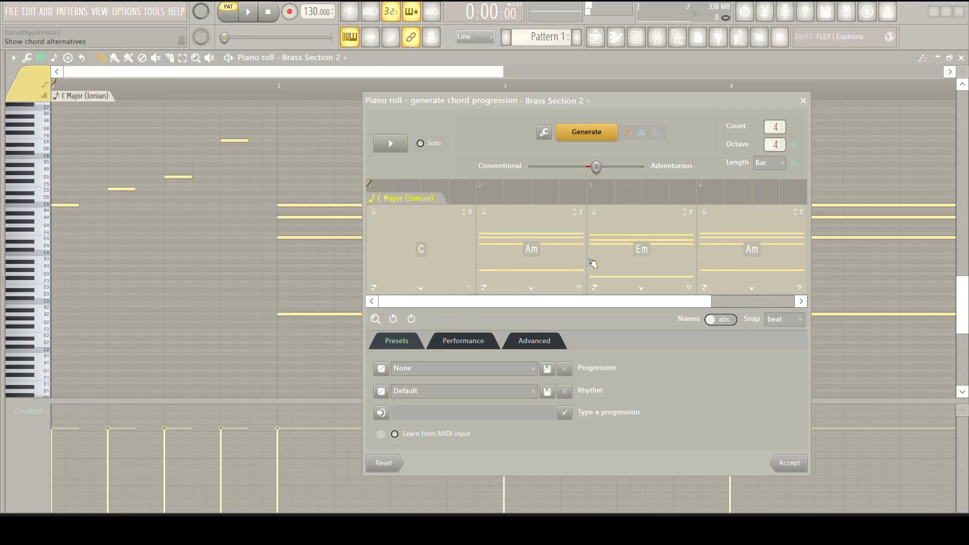
right_click(539, 252)
mouse_move(578, 487)
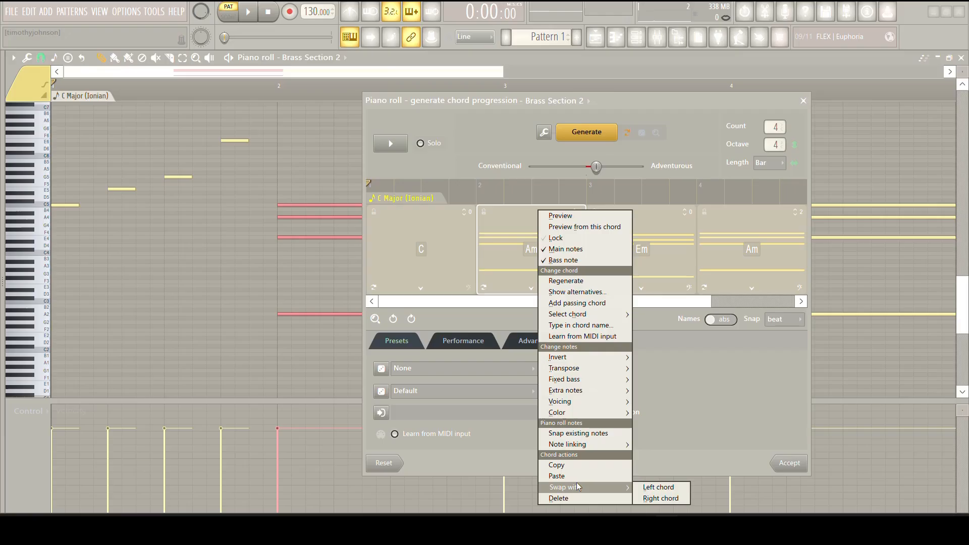
click(652, 499)
right_click(550, 255)
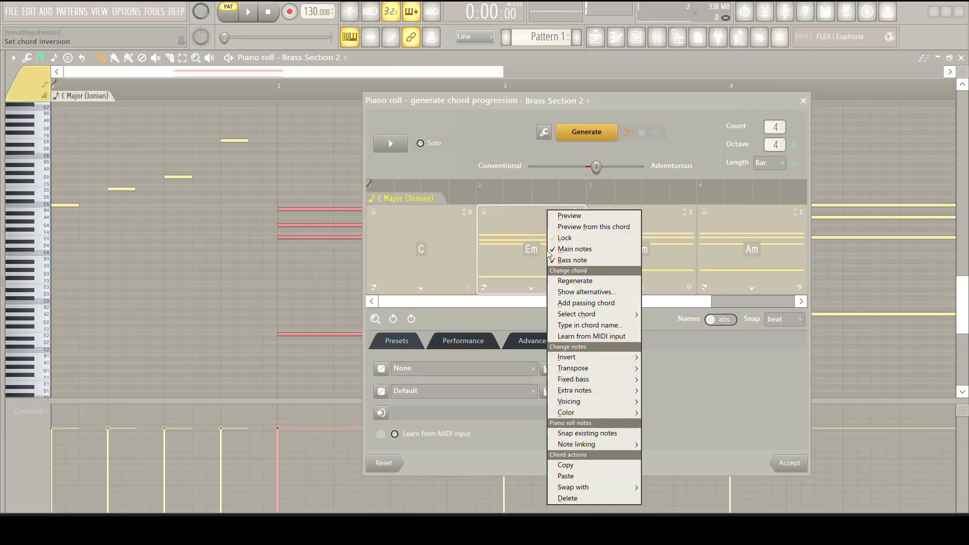
mouse_move(615, 444)
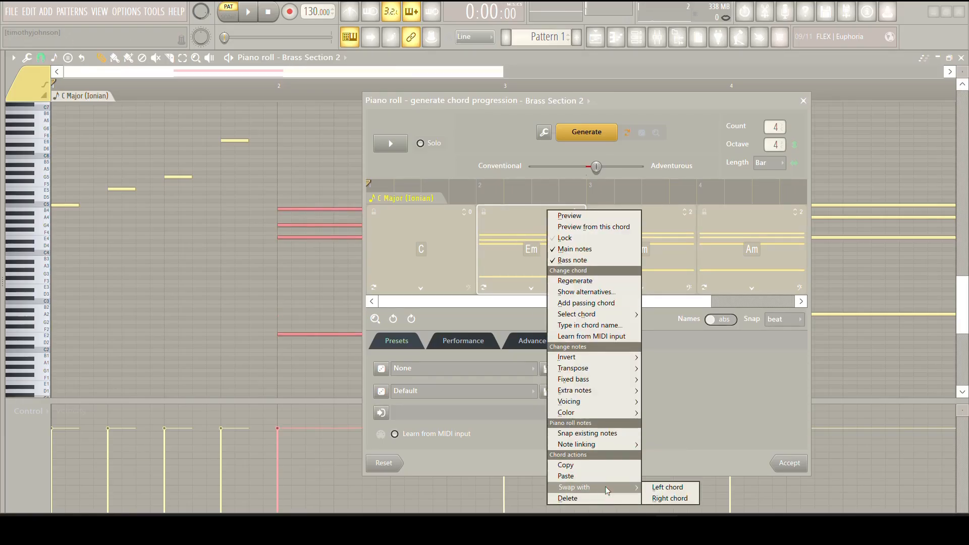
click(449, 157)
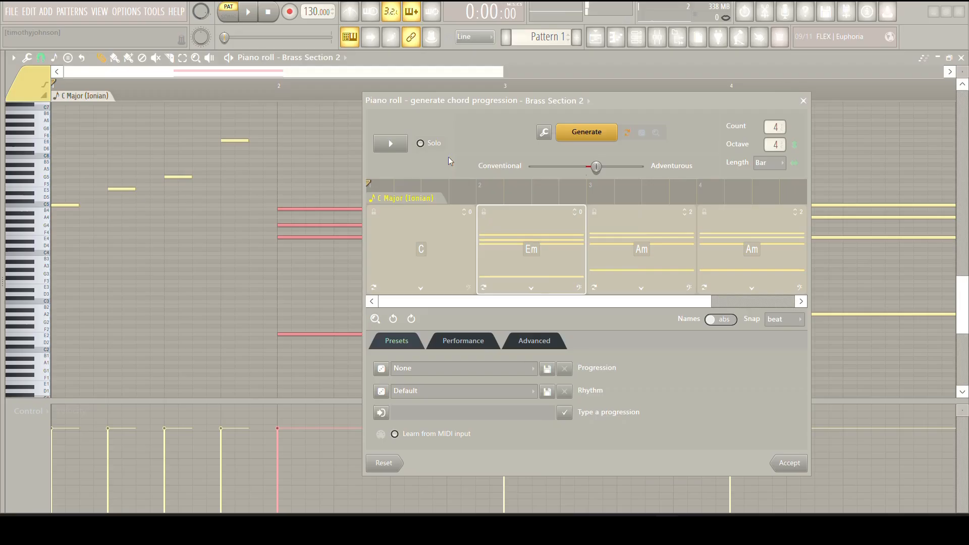
- Browse the alternative chords for the first chord, C, refreshing the suggestions several times, and close them without choosing one
click(421, 289)
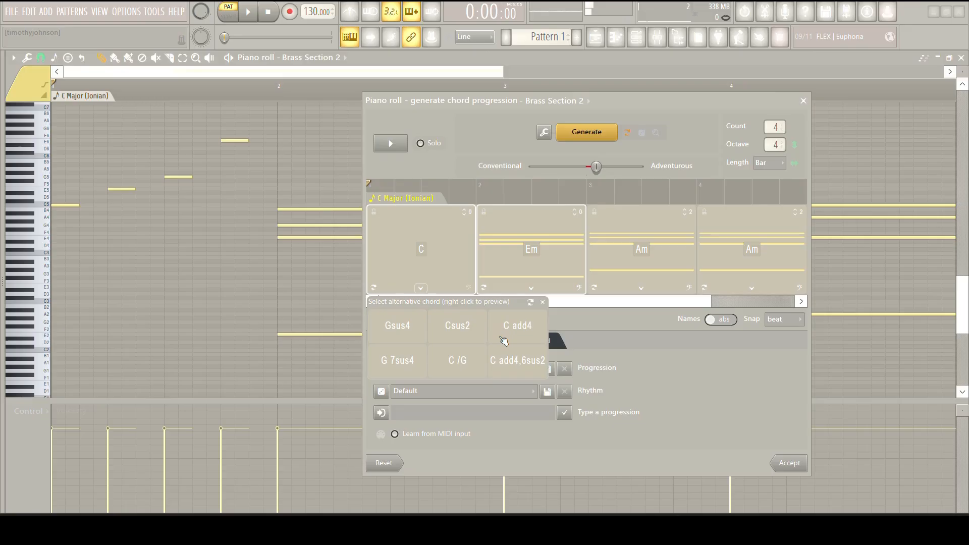
click(532, 302)
click(531, 302)
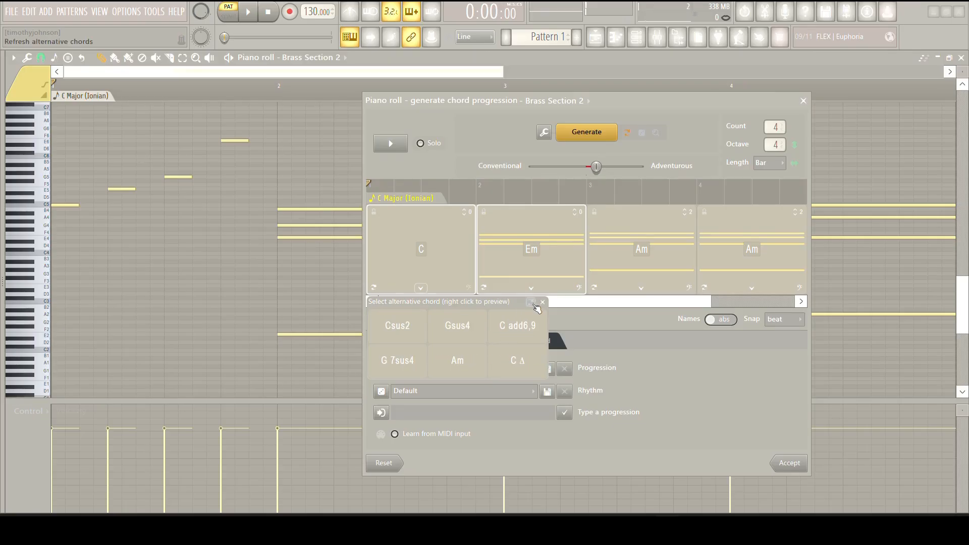
click(532, 302)
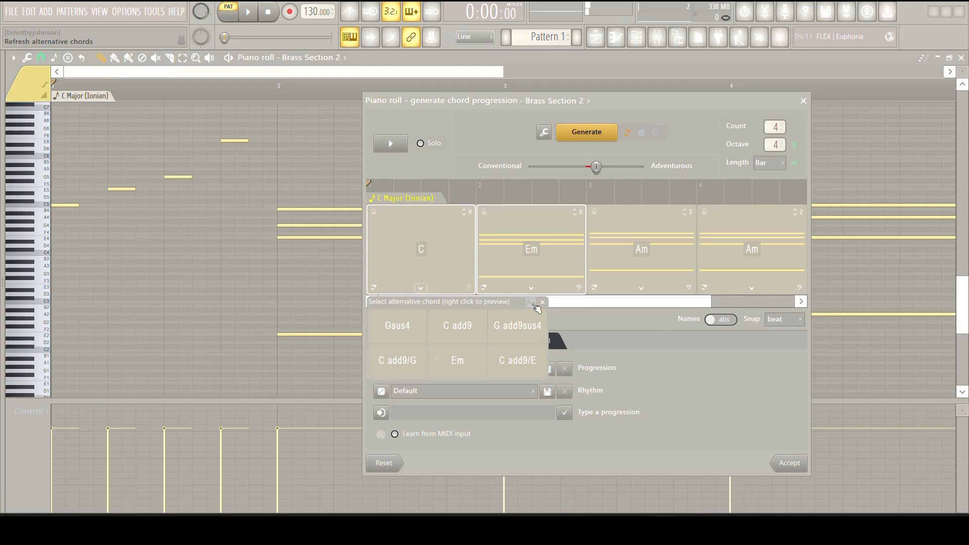
click(531, 302)
click(536, 305)
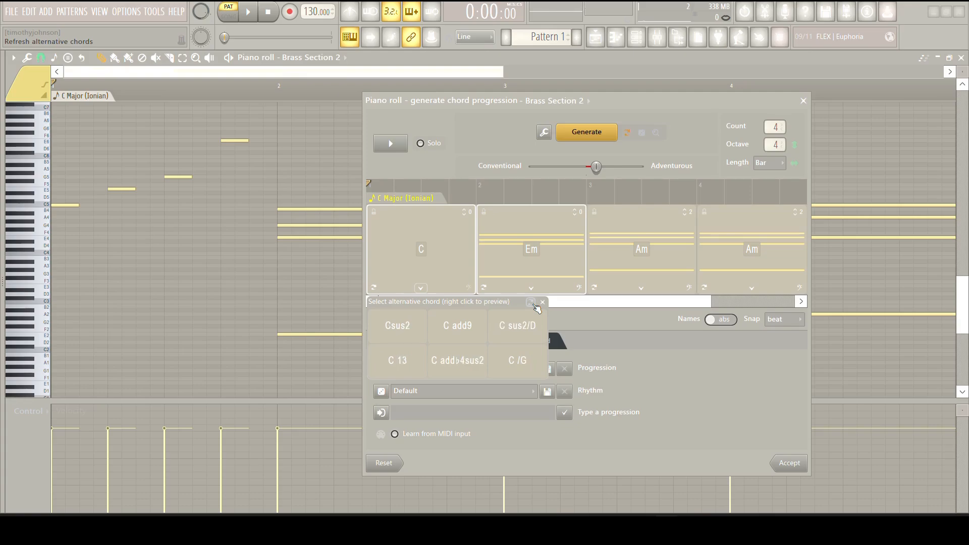
click(535, 306)
click(604, 309)
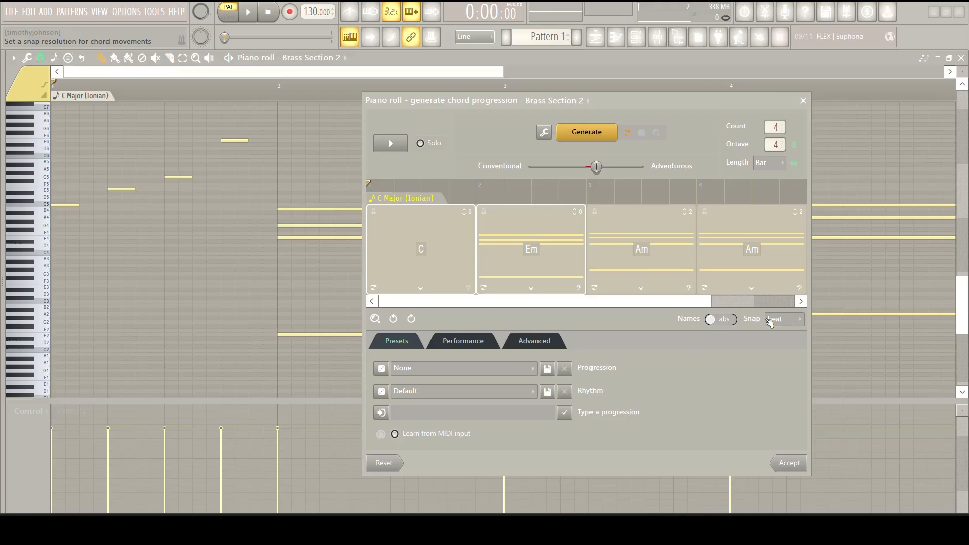
- Review the snap resolutions for chord movements and try to adjust the fourth chord at its end edge
click(787, 320)
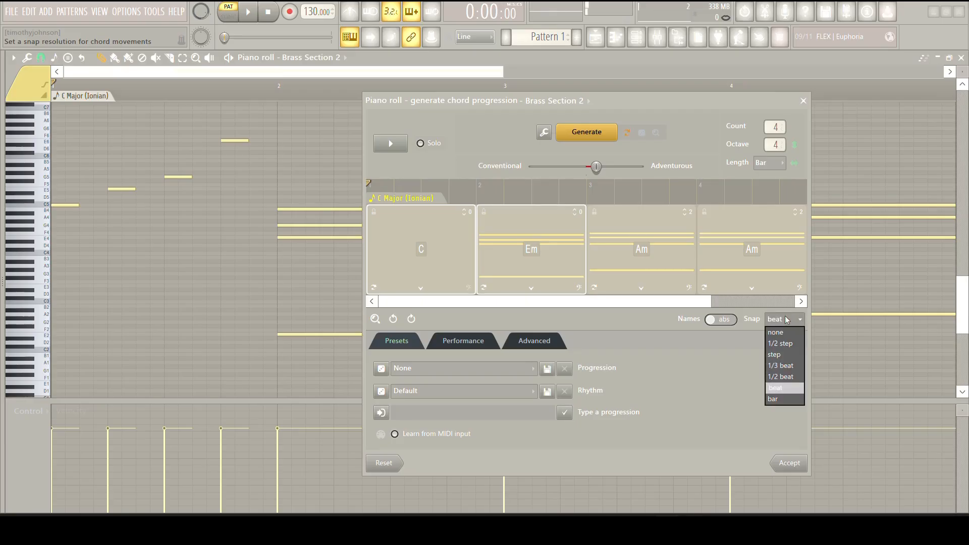
click(787, 320)
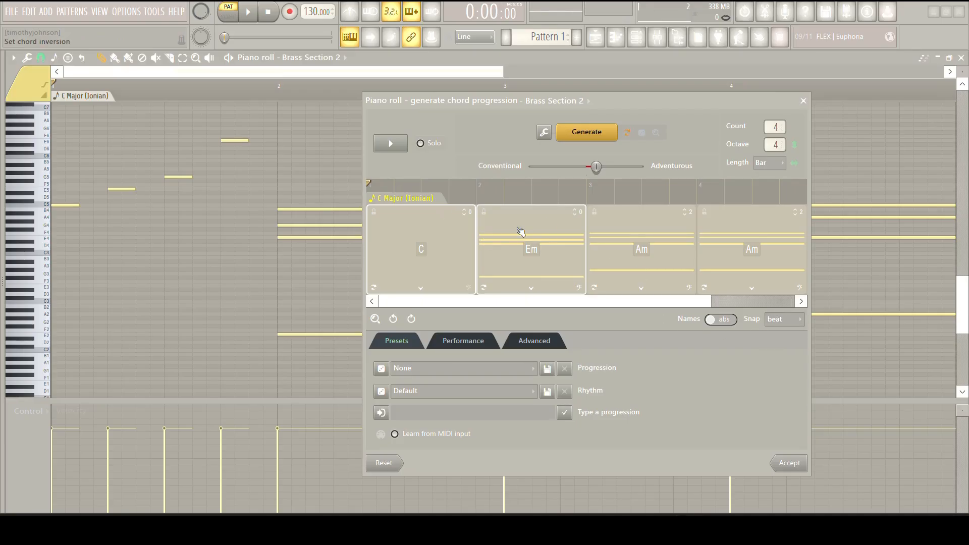
scroll(559, 266, down, 1)
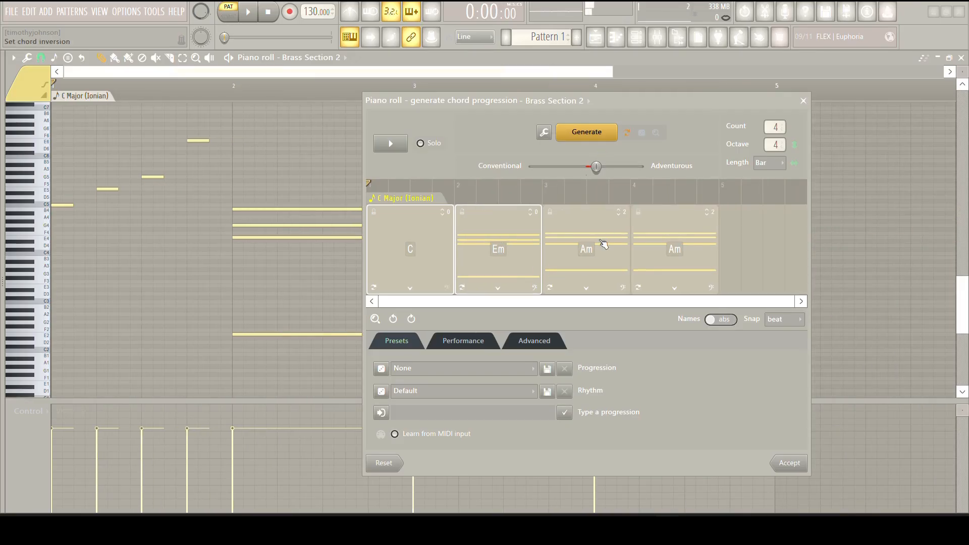
mouse_move(716, 236)
mouse_down()
mouse_move(649, 235)
mouse_move(744, 222)
mouse_move(647, 225)
mouse_move(716, 227)
mouse_up()
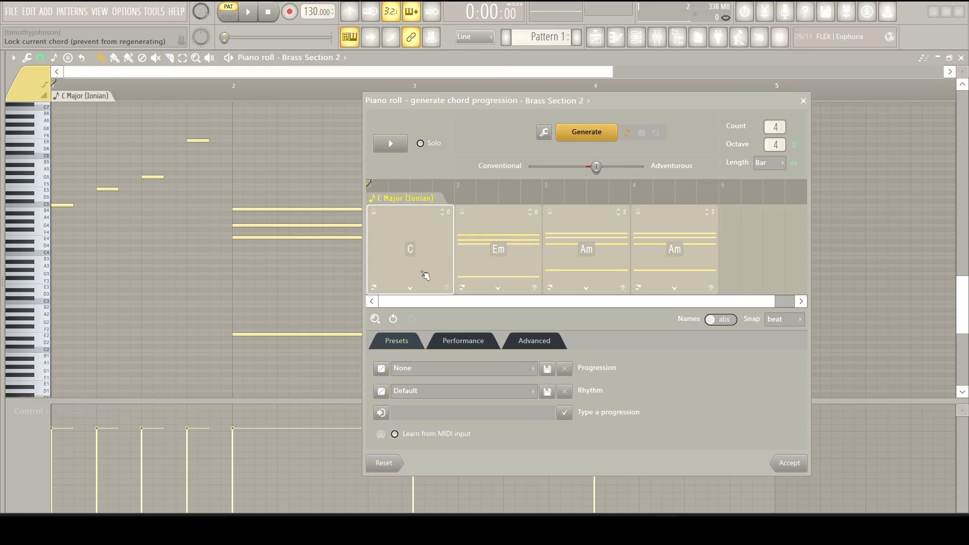
- Apply the major preset progression I-V-vi-IV: Hopeful
click(498, 289)
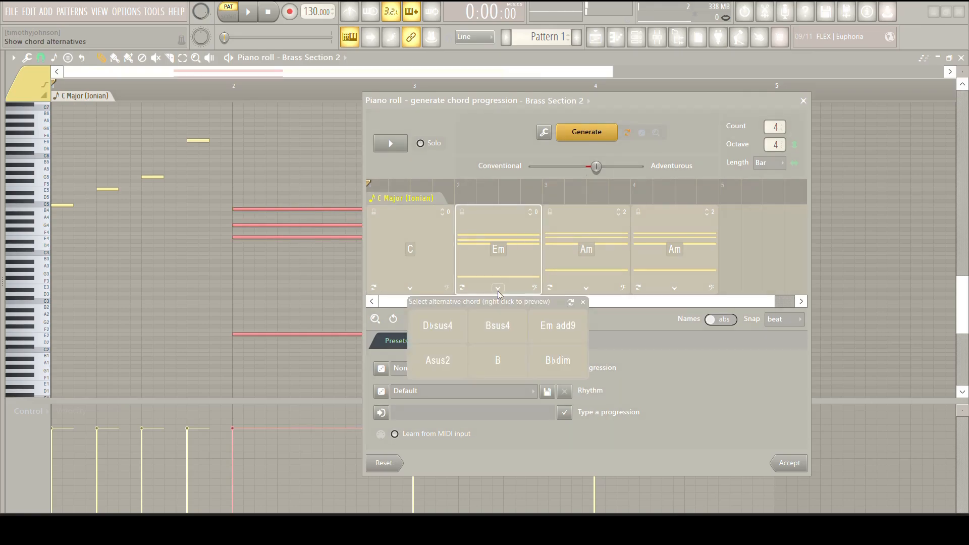
click(498, 295)
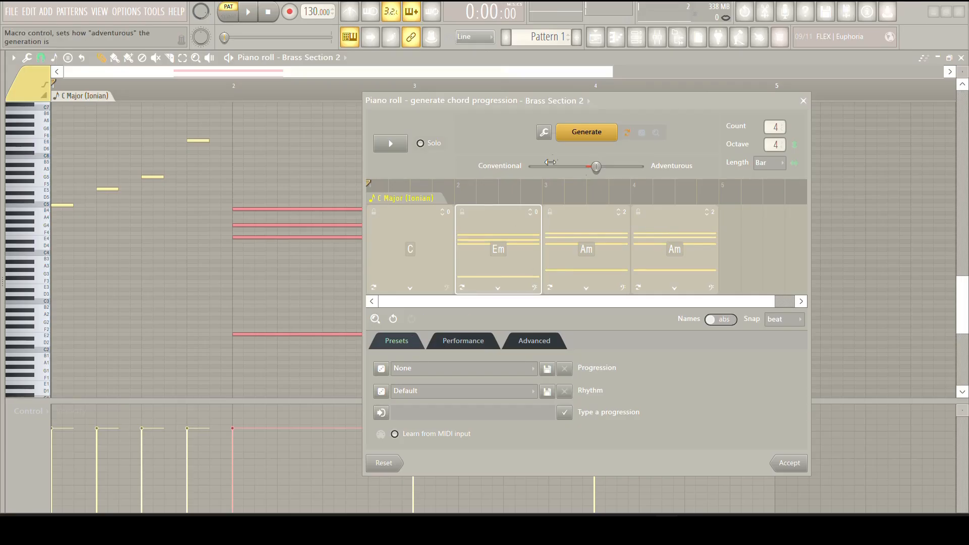
drag(648, 103, 609, 93)
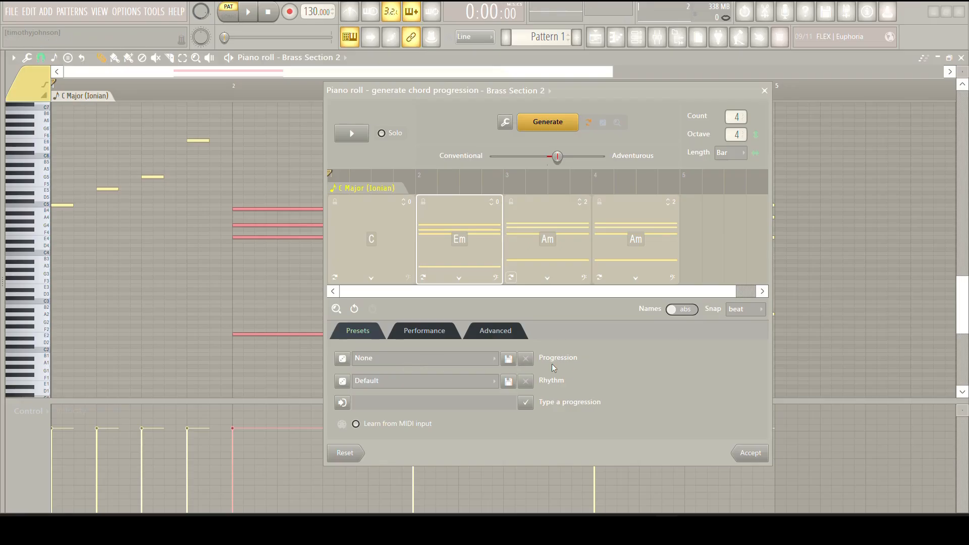
click(459, 359)
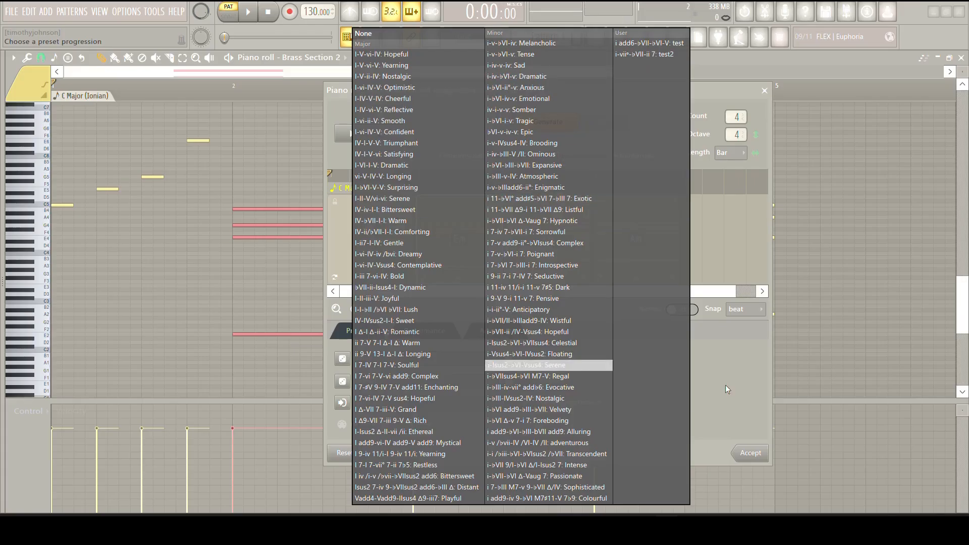
click(405, 53)
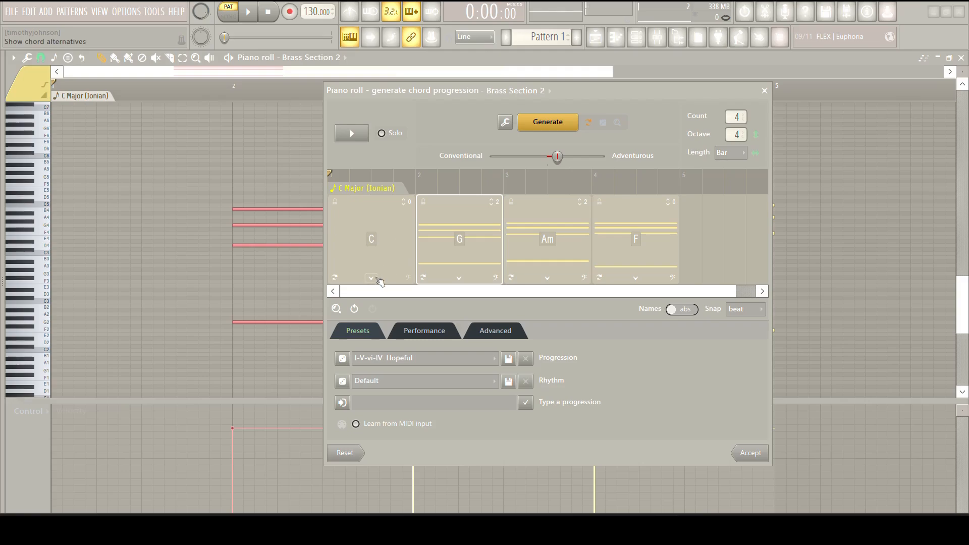
- Delete the first chord, C, from the progression and undo the deletion
right_click(374, 242)
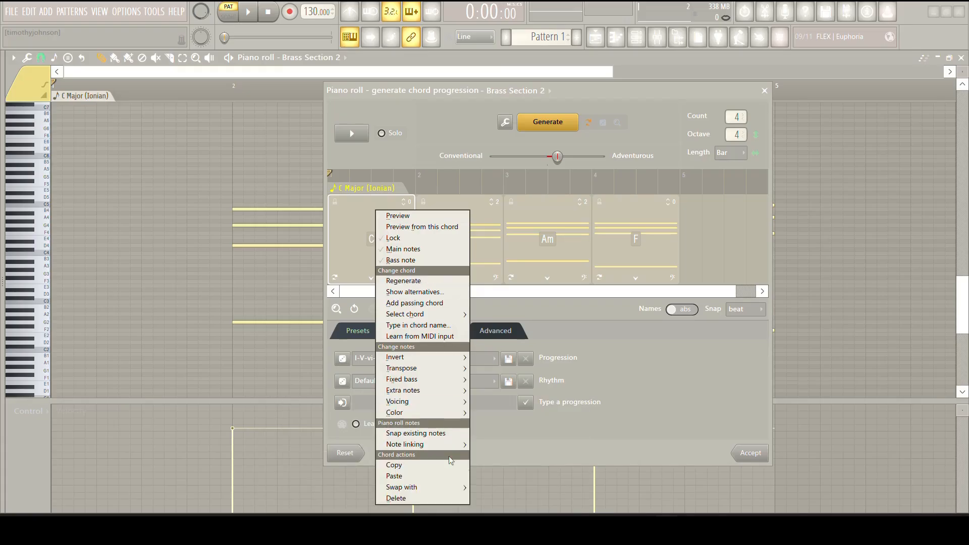
click(429, 498)
key(ctrl+z)
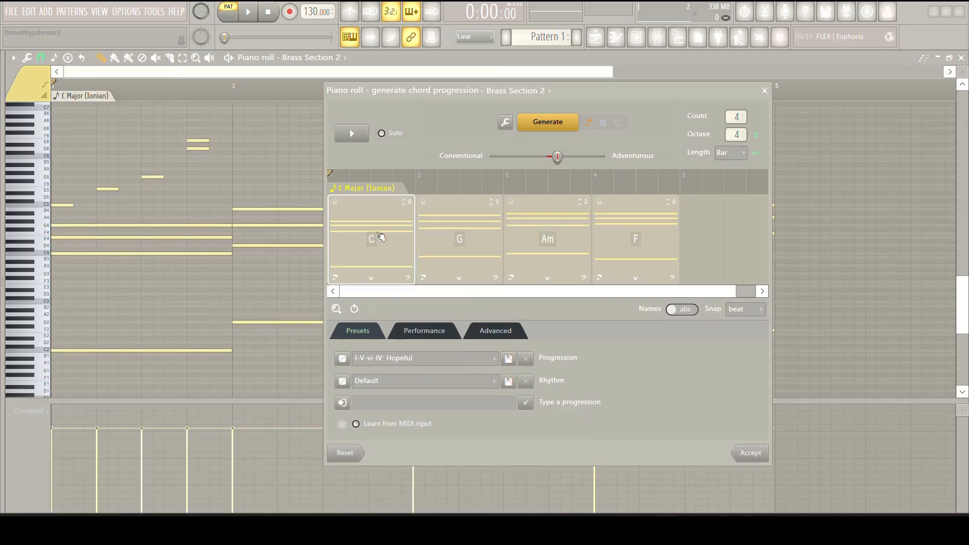
- Apply the preset progression I-II-iii-V: Joyful and play it back
click(395, 359)
click(390, 297)
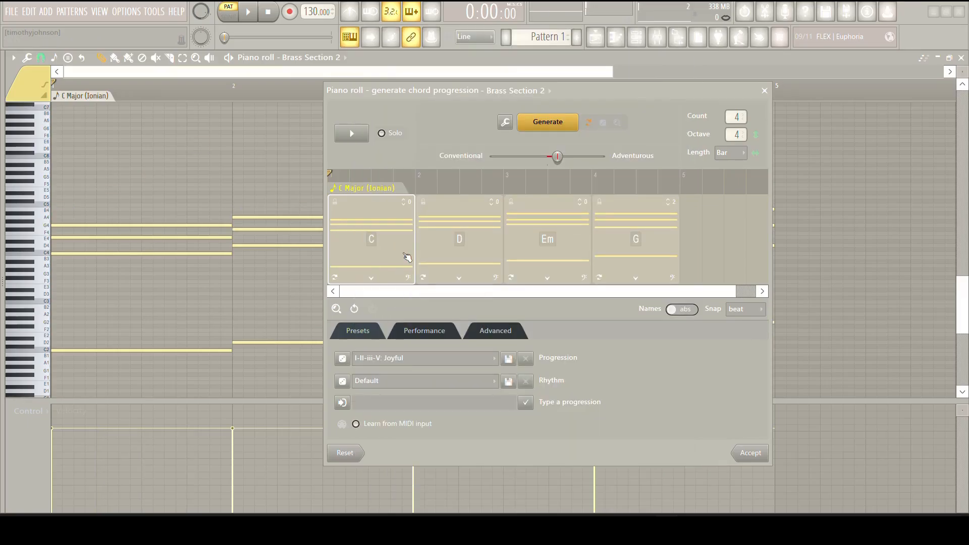
key(space)
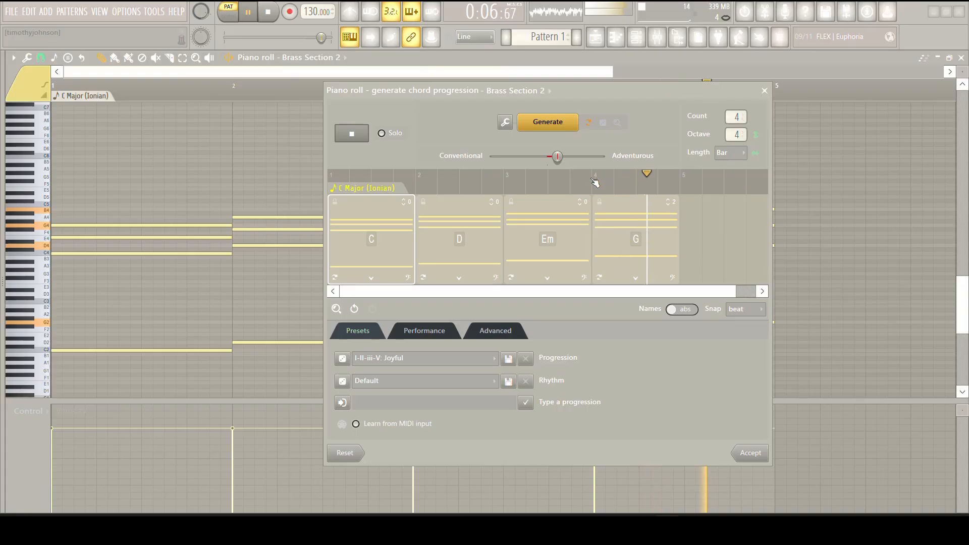
key(space)
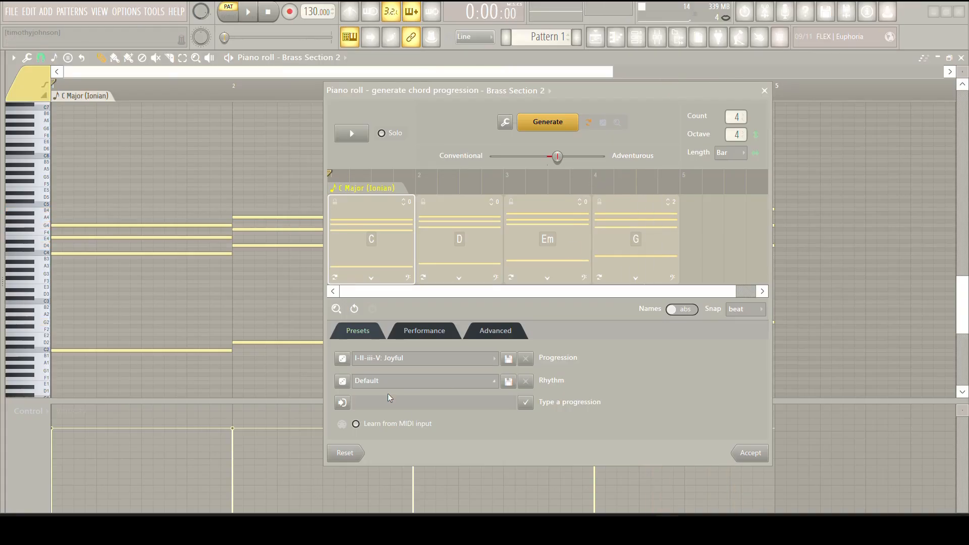
- Try the 3/4 length chords rhythm on the progression, play it back, and undo the rhythm change
click(452, 382)
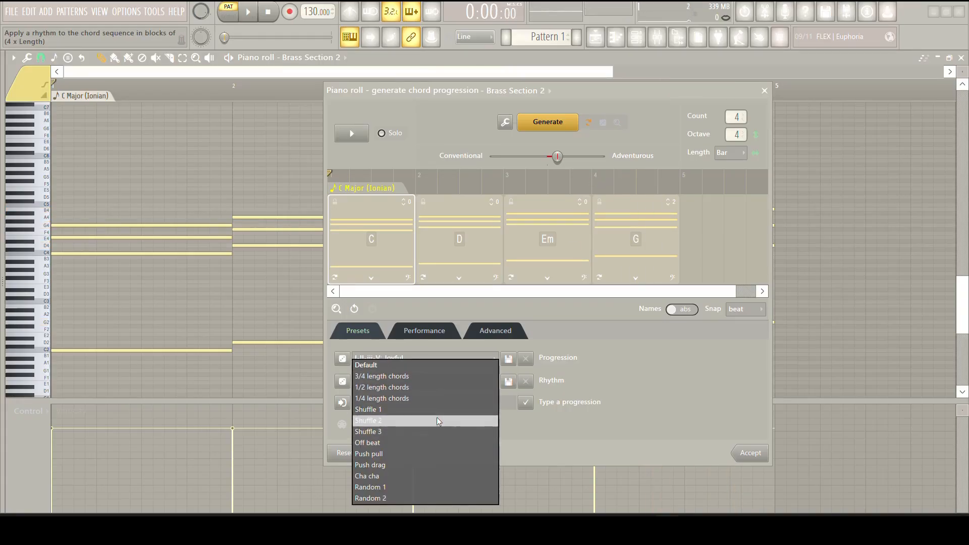
click(434, 376)
key(space)
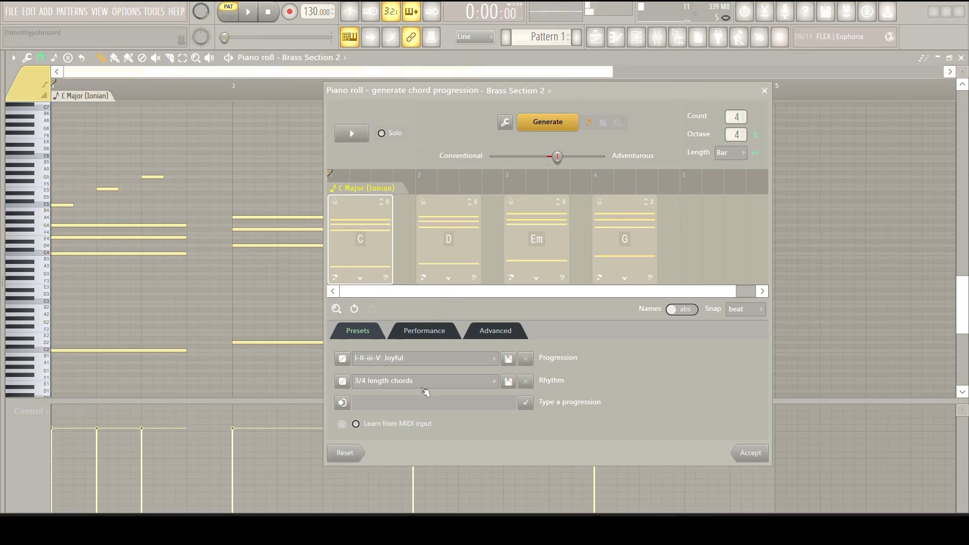
key(space)
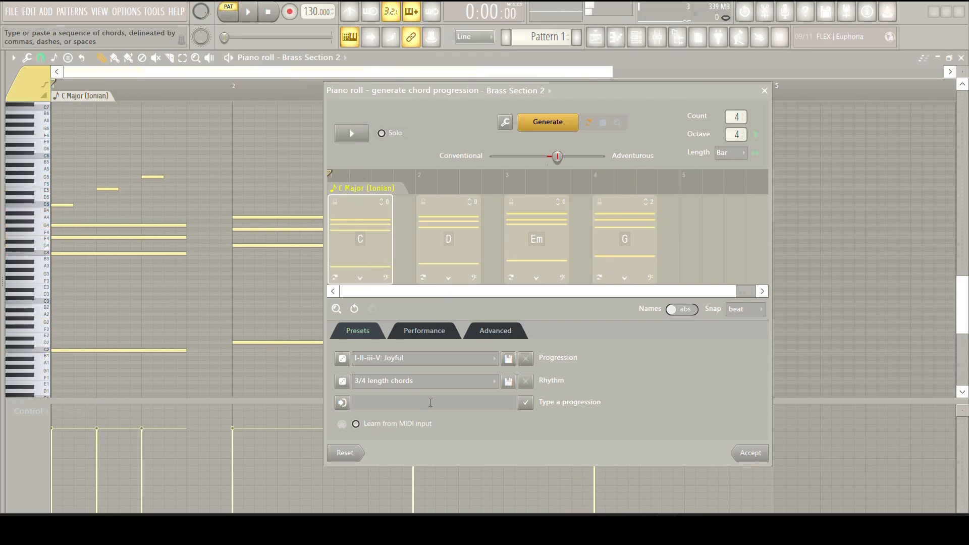
click(355, 309)
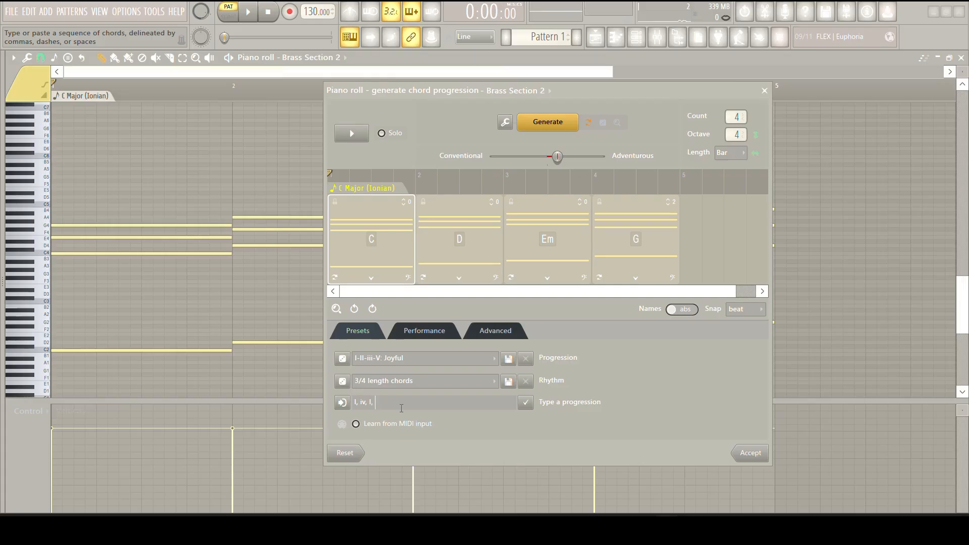
- Enter the custom chord progression I, iv, I, VI and apply it
key(Return)
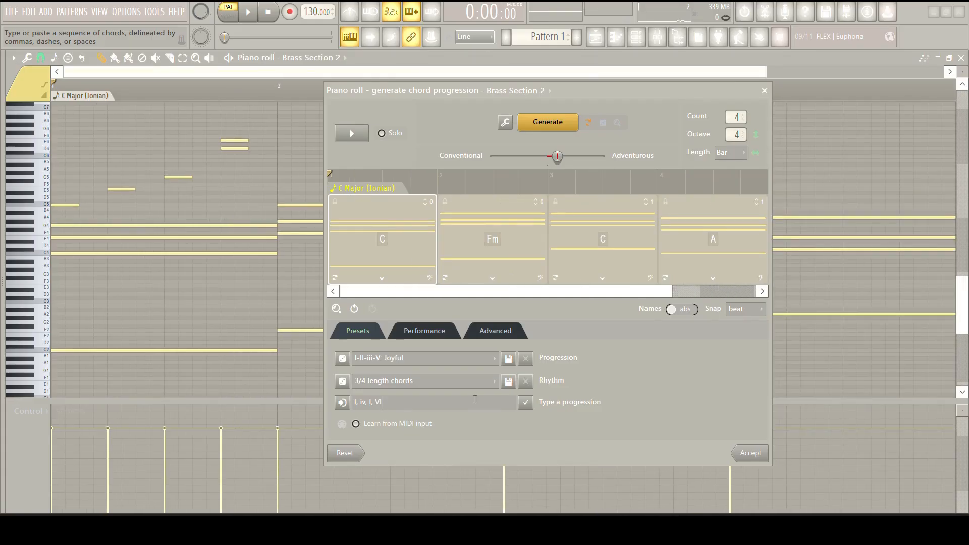
- Review the generator's performance and advanced settings, ending on the performance settings
click(434, 328)
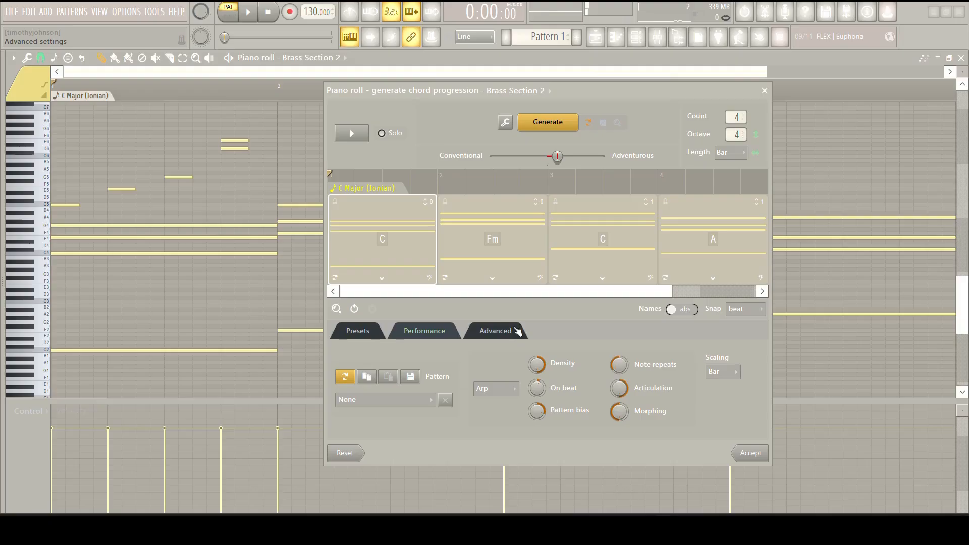
click(495, 330)
click(439, 329)
click(373, 337)
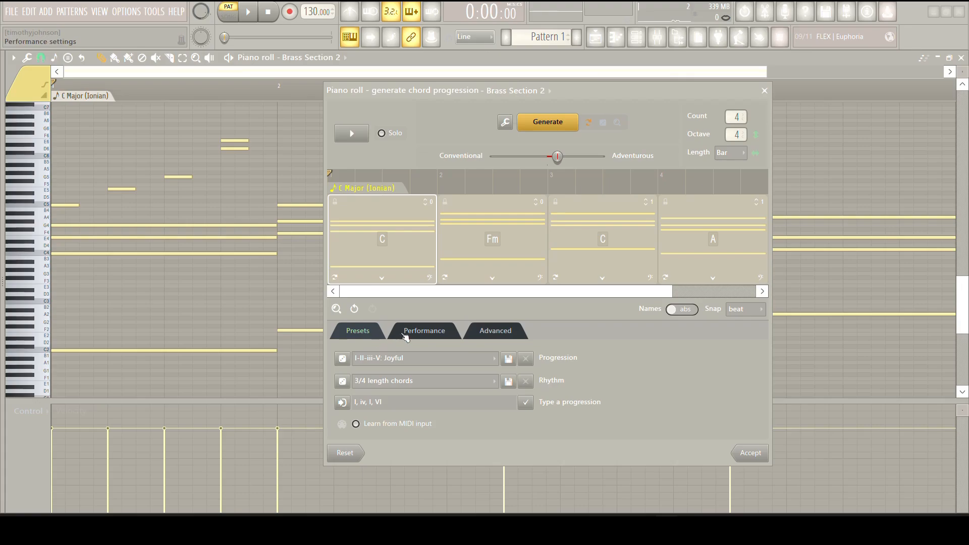
click(423, 331)
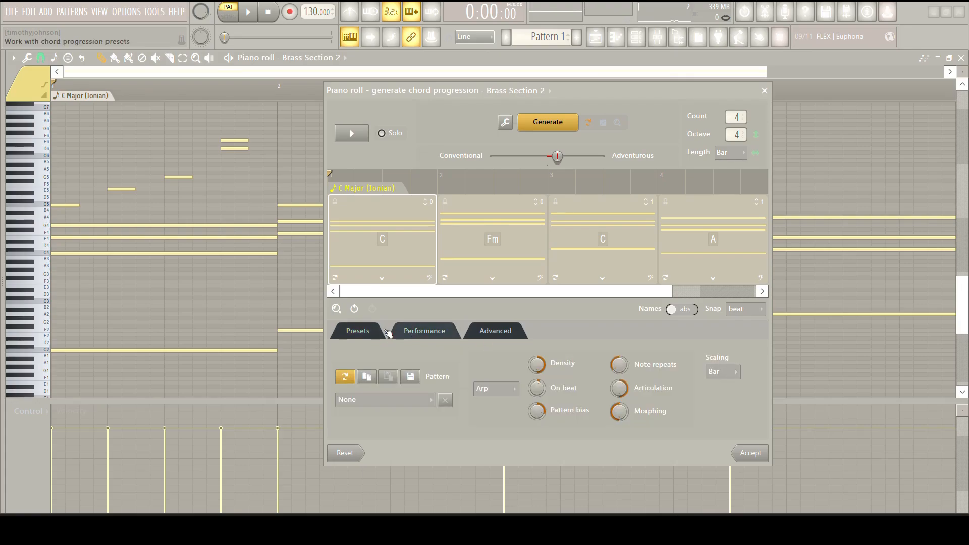
- Switch the performance type through Chop, Humanize and Bassline to compare the parameters each one offers
click(490, 390)
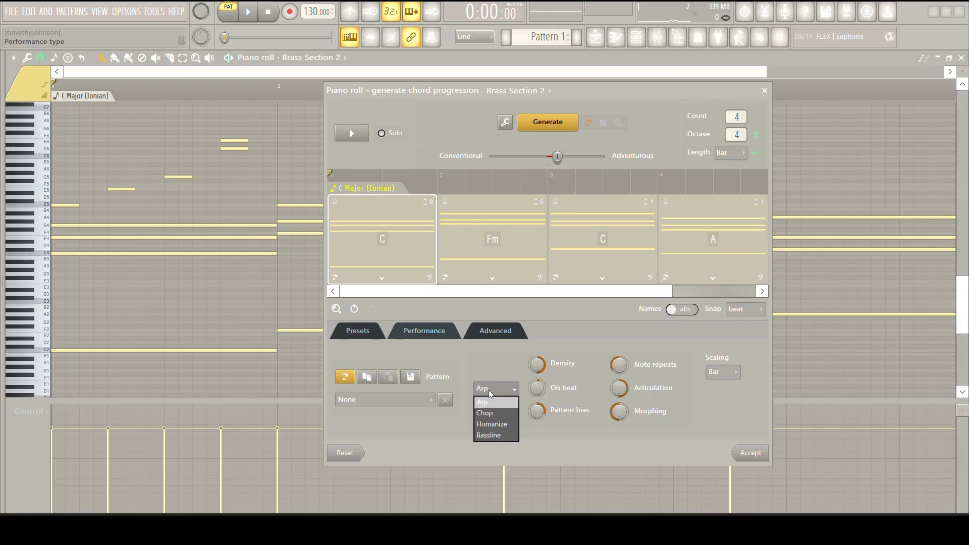
click(500, 414)
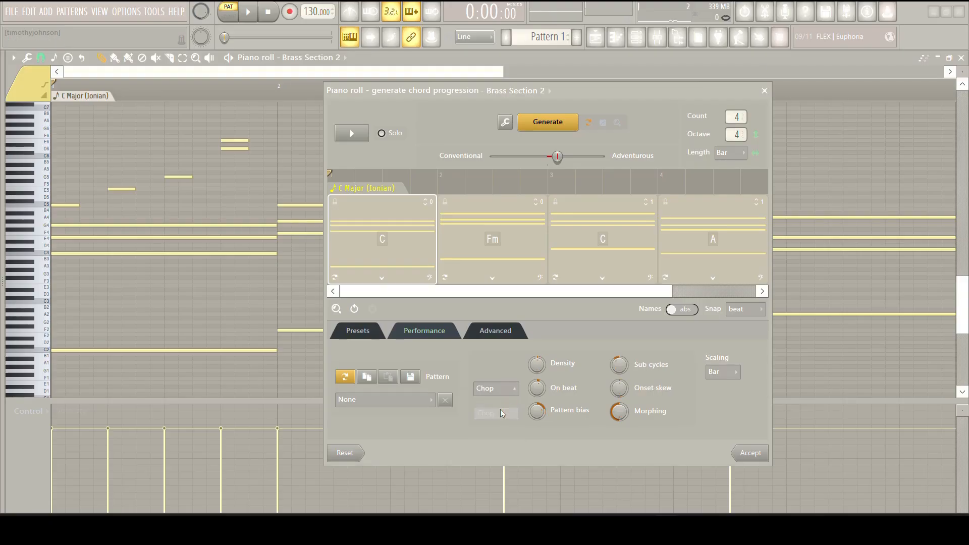
click(507, 389)
click(508, 425)
click(505, 388)
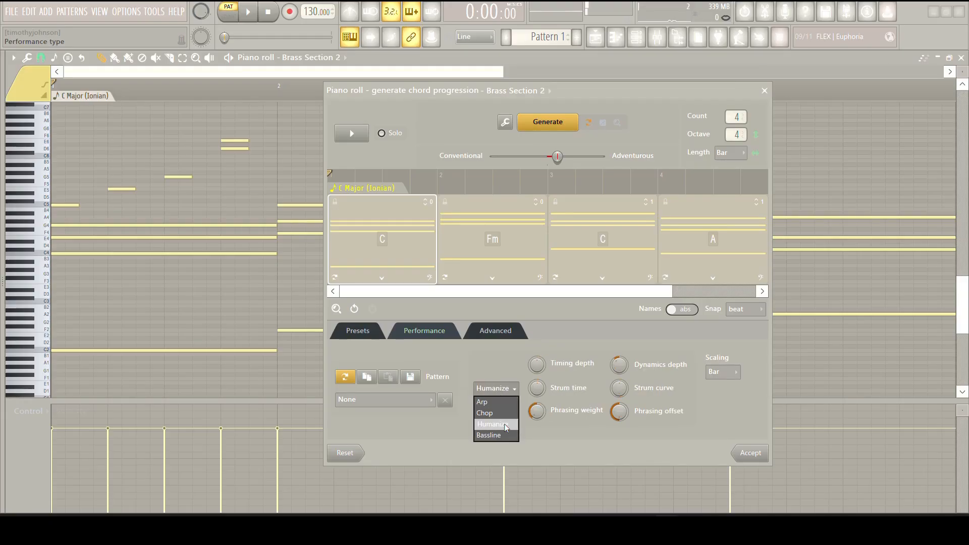
click(508, 434)
click(492, 389)
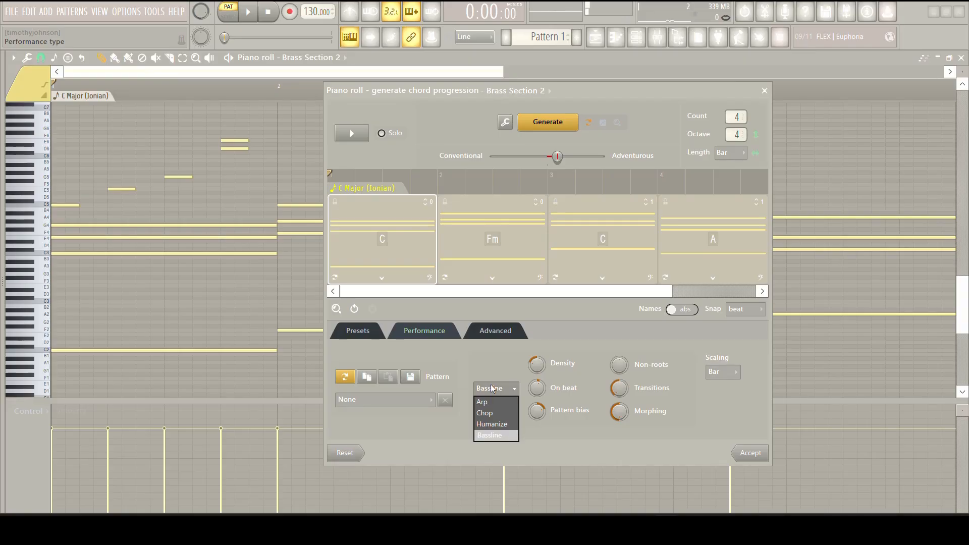
- Close the chord progression generator without accepting and open the project howtoflchordtool2.flp
click(763, 91)
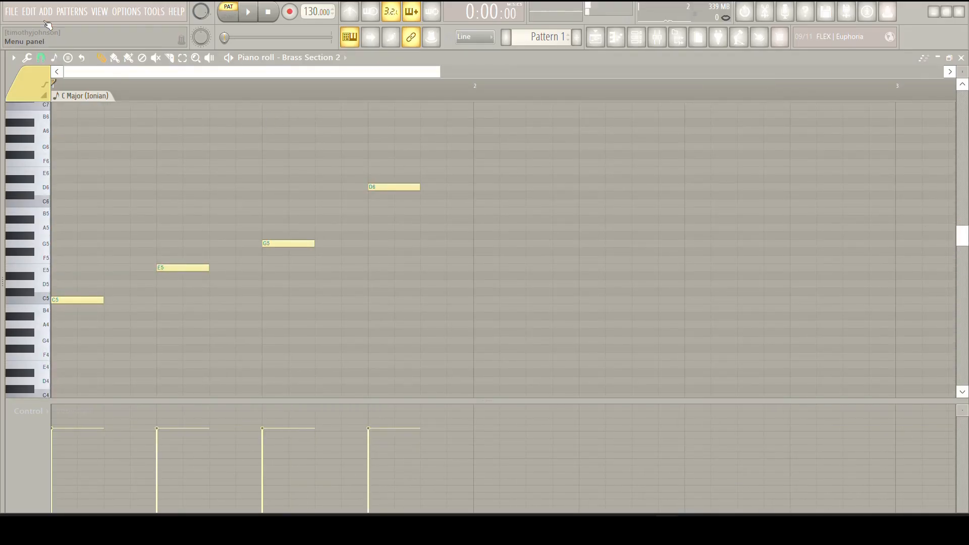
click(11, 12)
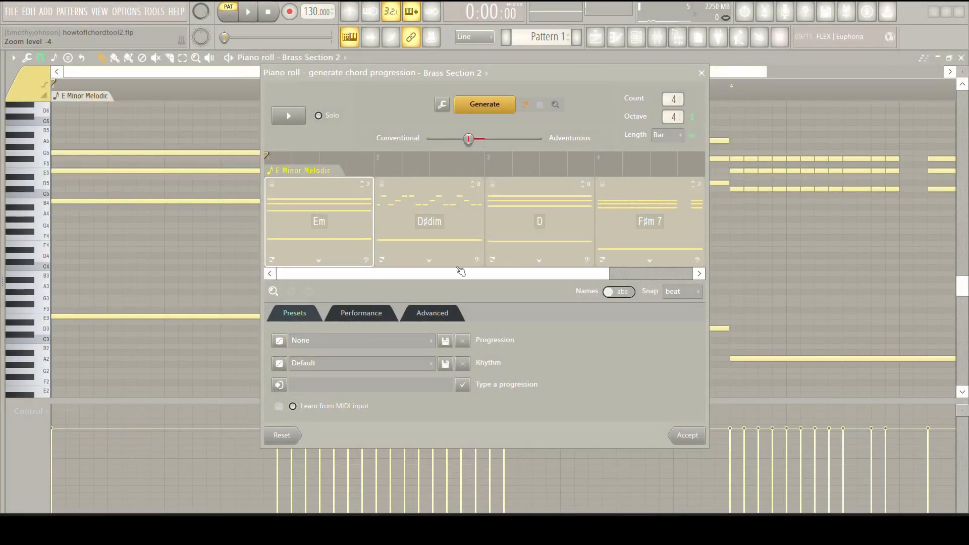
- Show the performance settings for the E Minor Melodic progression, play it, and review the available performance types
click(367, 313)
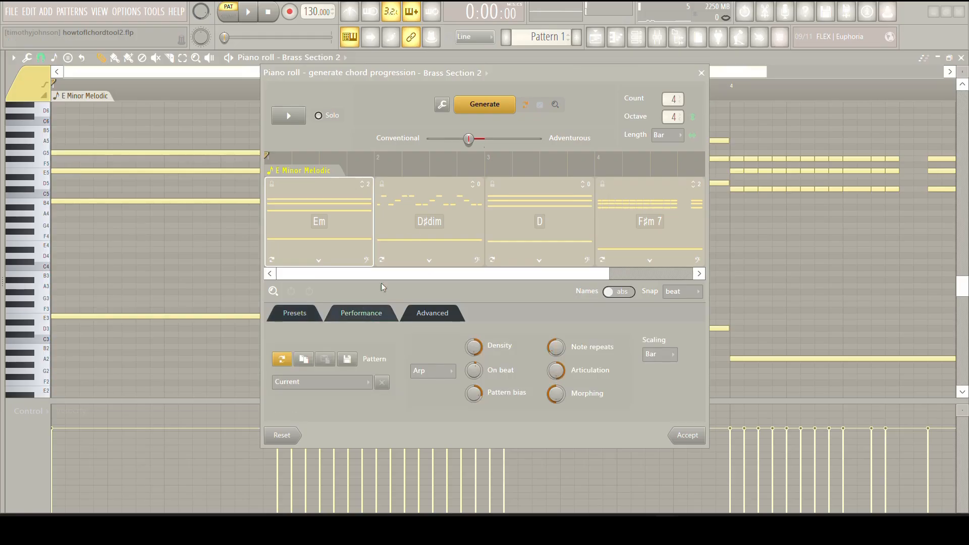
key(space)
click(433, 372)
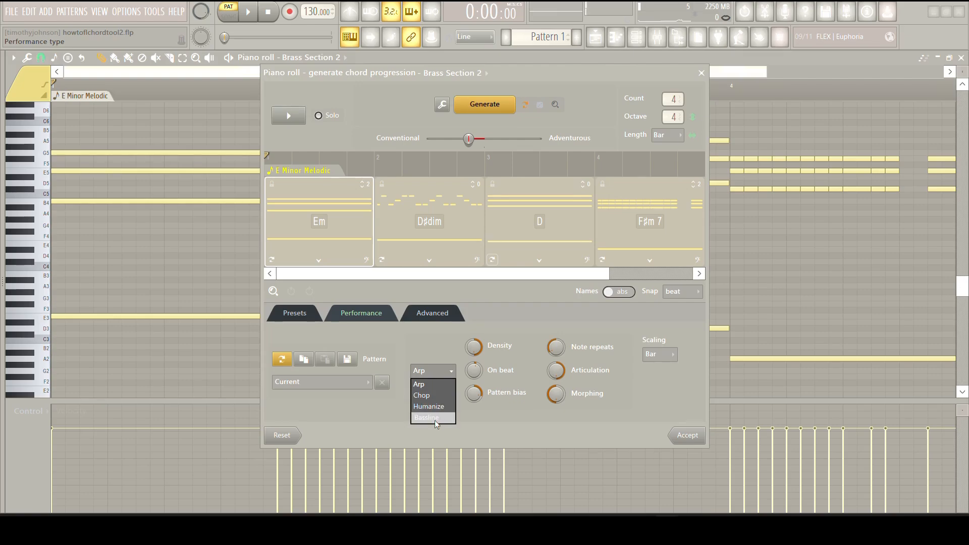
click(452, 337)
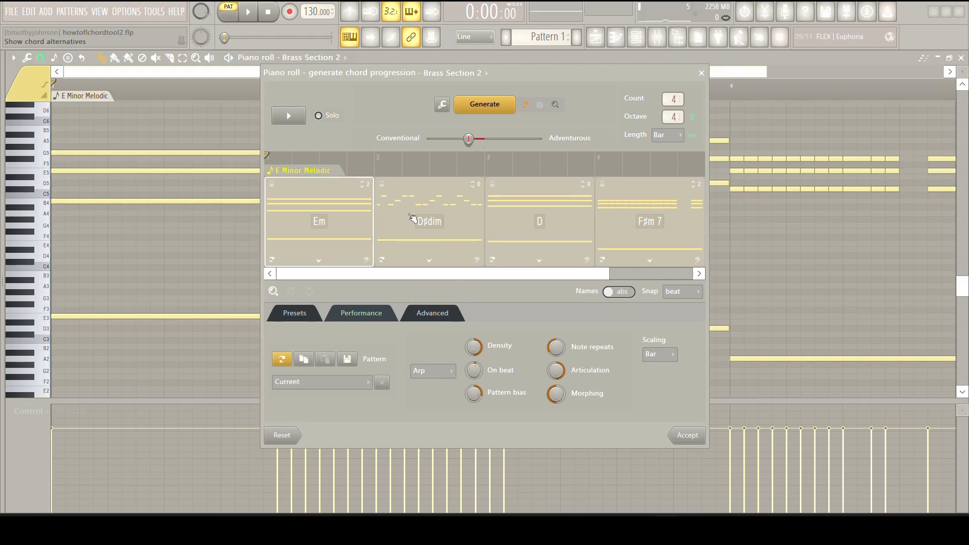
- Select the D♯dim chord, start playback, and move the generator window aside to uncover the chord's notes
click(442, 215)
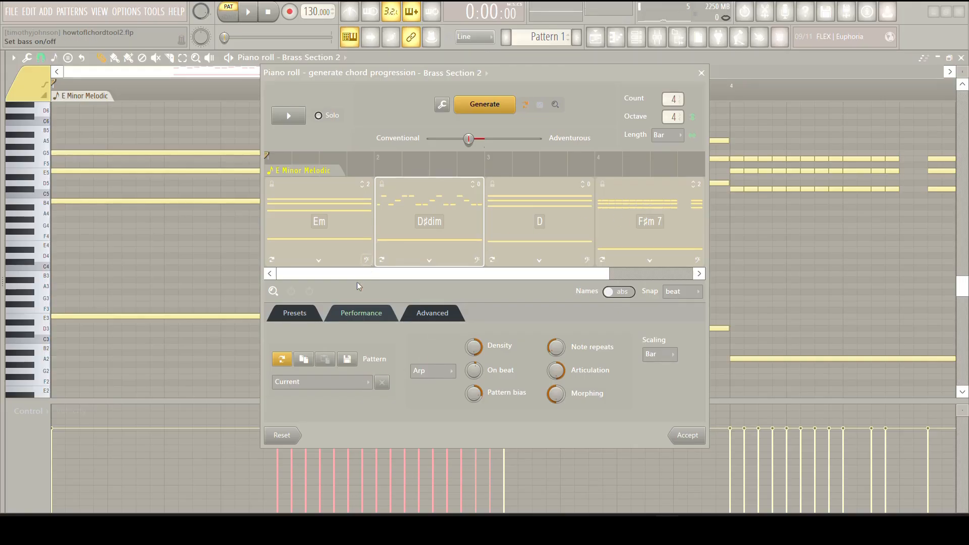
click(311, 385)
key(space)
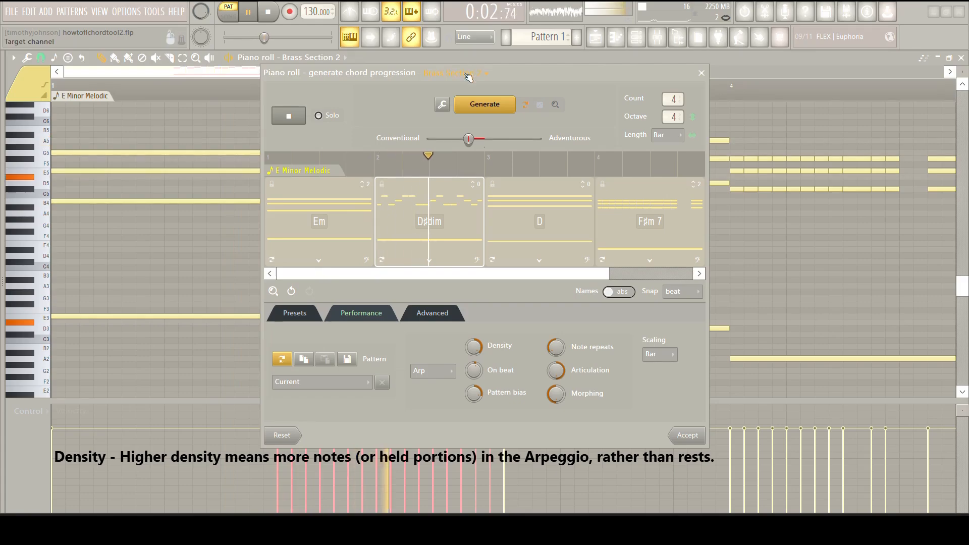
drag(525, 71, 772, 81)
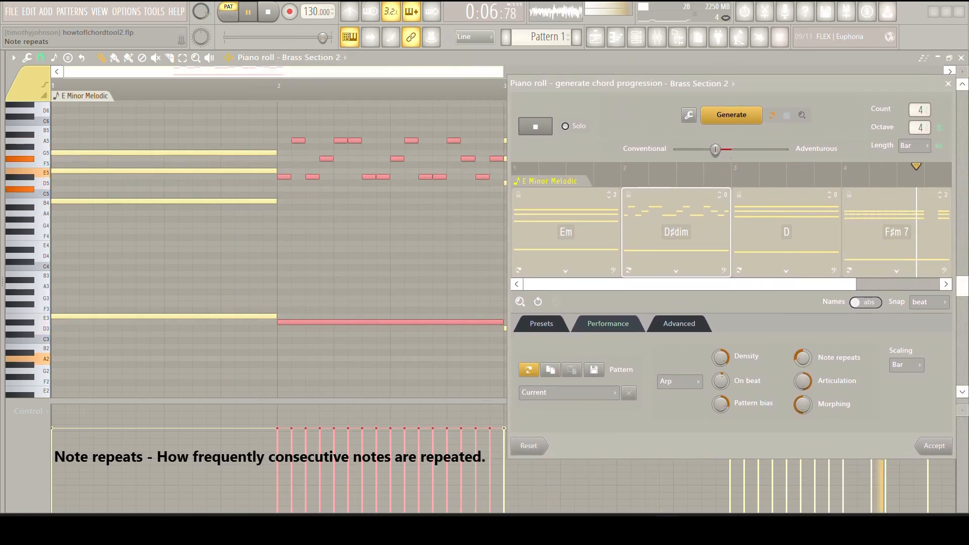
- Reshape the D♯dim arpeggio during playback by raising Note repeats and Morphing and lowering On beat, Articulation and Pattern bias, and stop playback
drag(805, 355, 805, 323)
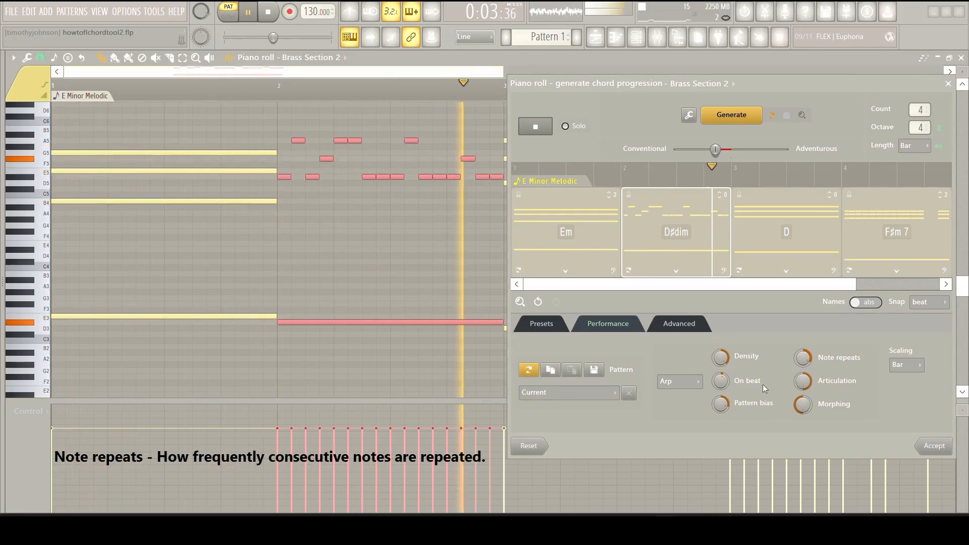
mouse_move(719, 383)
mouse_down()
mouse_move(719, 374)
mouse_move(720, 387)
mouse_up()
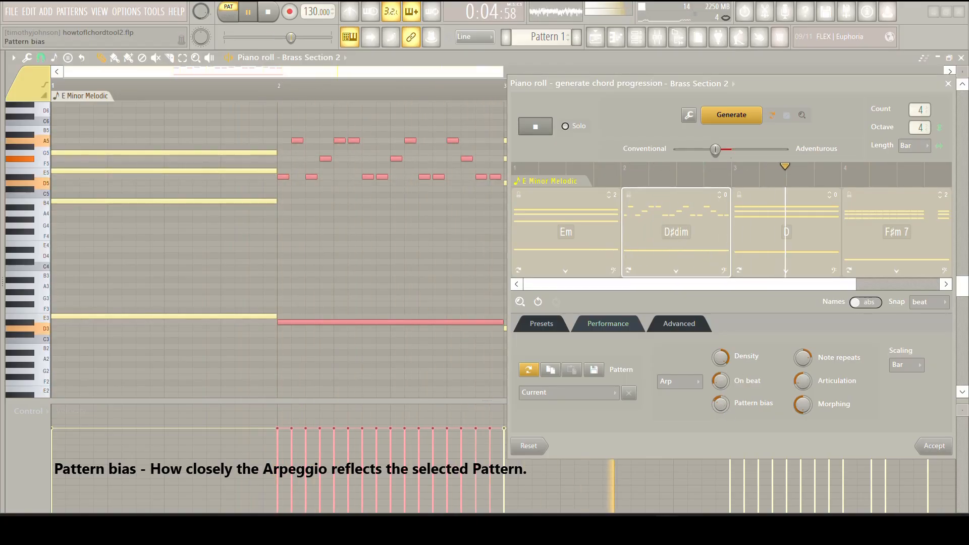
mouse_move(721, 404)
mouse_down()
mouse_move(726, 382)
mouse_move(721, 416)
mouse_up()
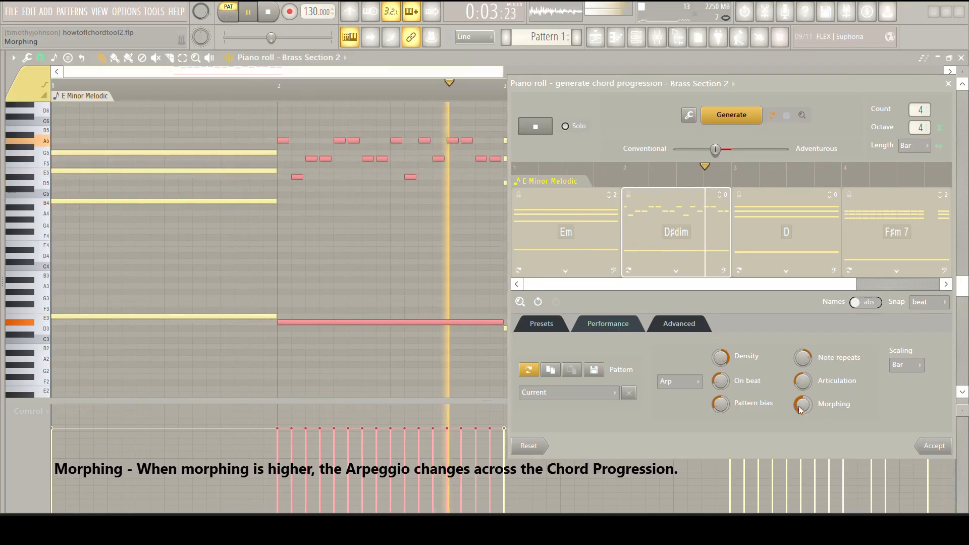
drag(802, 410, 802, 363)
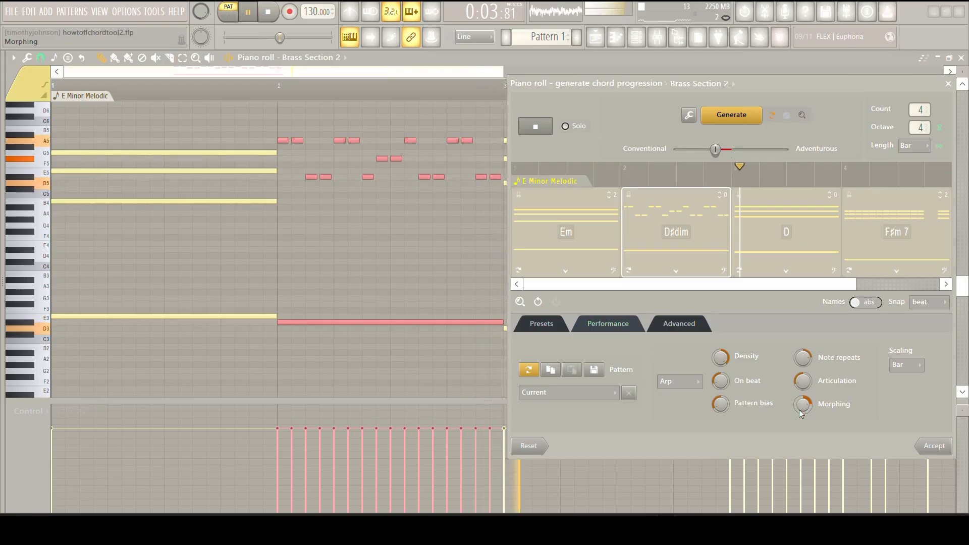
key(space)
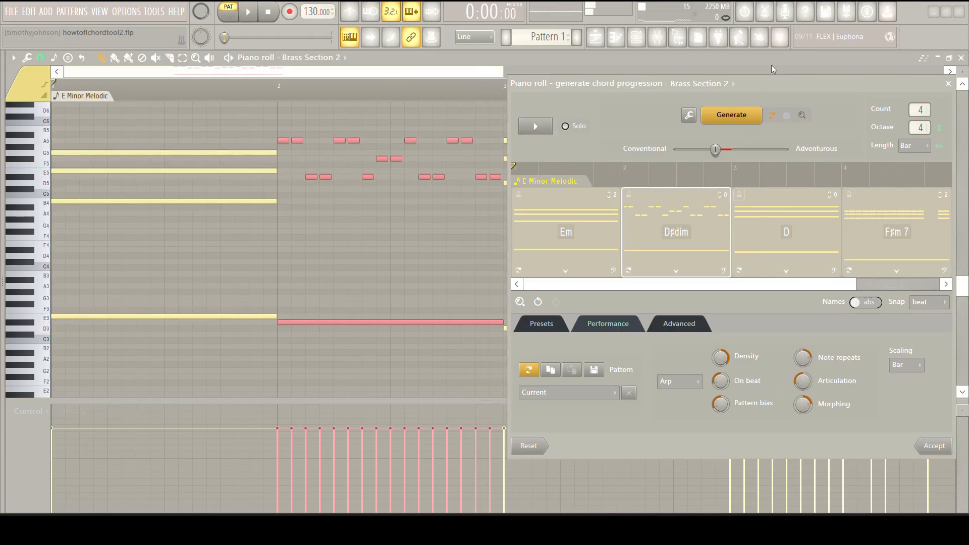
- Select the F♯m 7 chord, uncover its notes, and browse the performance patterns without choosing one
drag(783, 80, 329, 79)
click(453, 232)
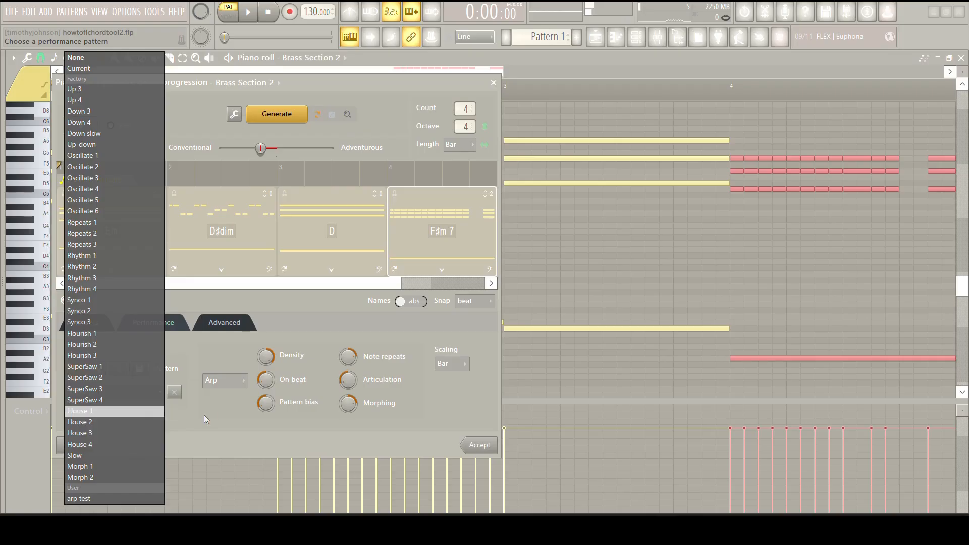
click(316, 80)
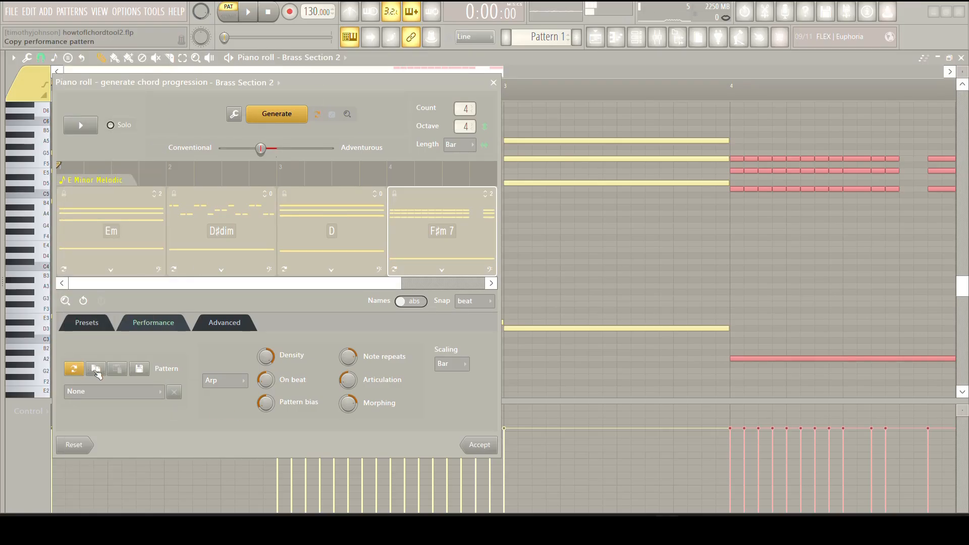
click(137, 402)
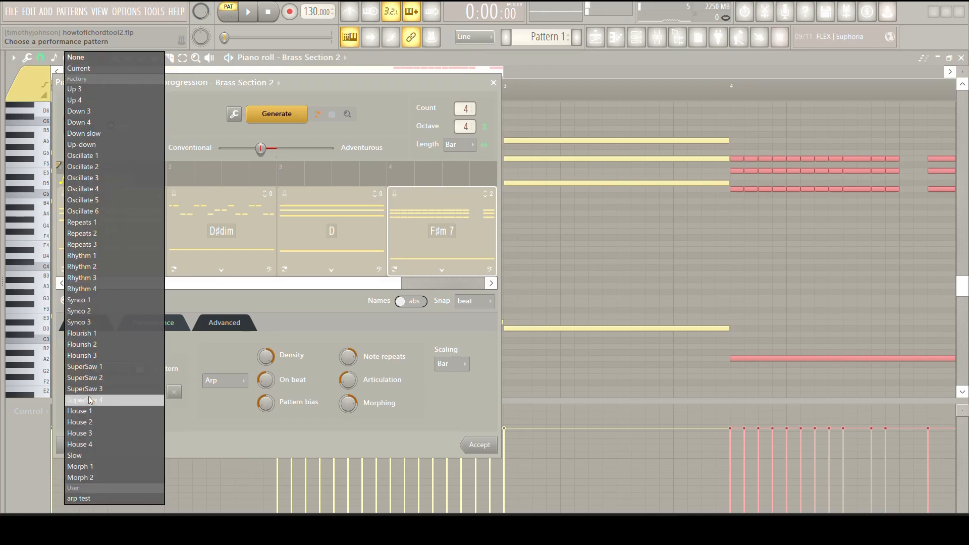
click(229, 414)
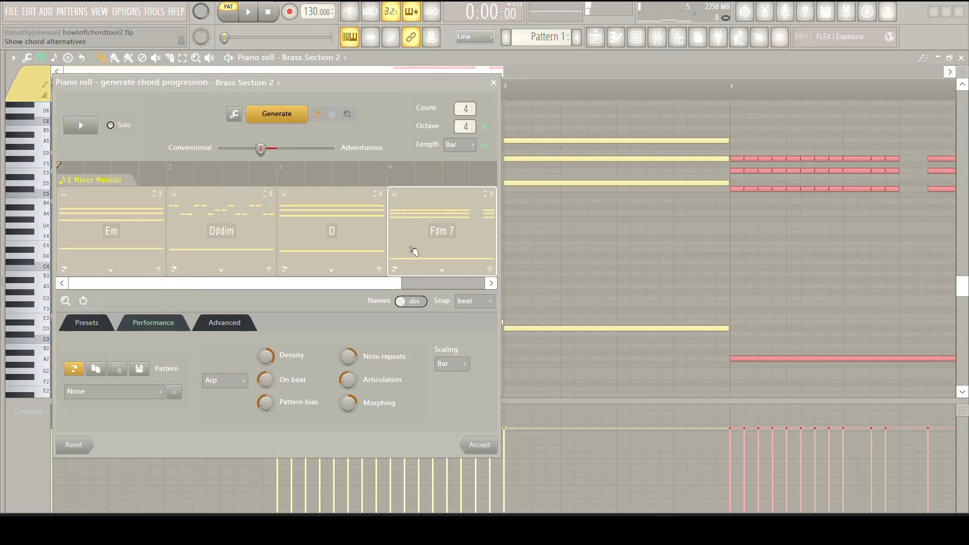
drag(343, 81, 569, 68)
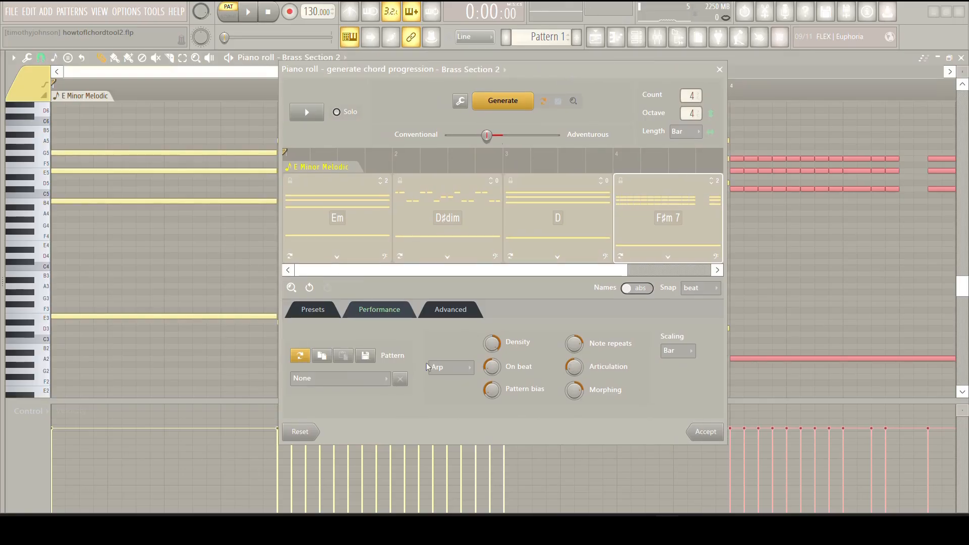
- Apply the Chop performance to the F♯m 7 chord, start playback, lower Density and raise Sub cycles
click(457, 391)
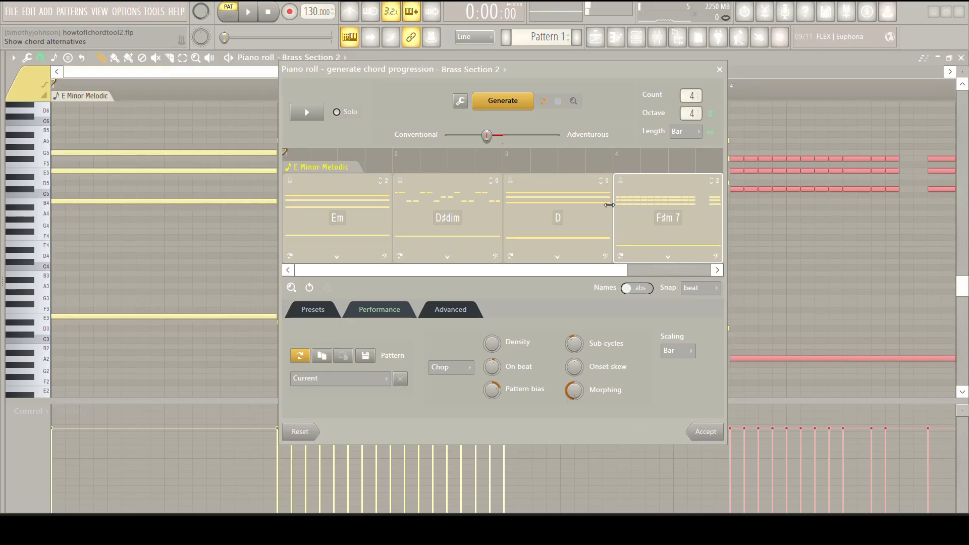
key(space)
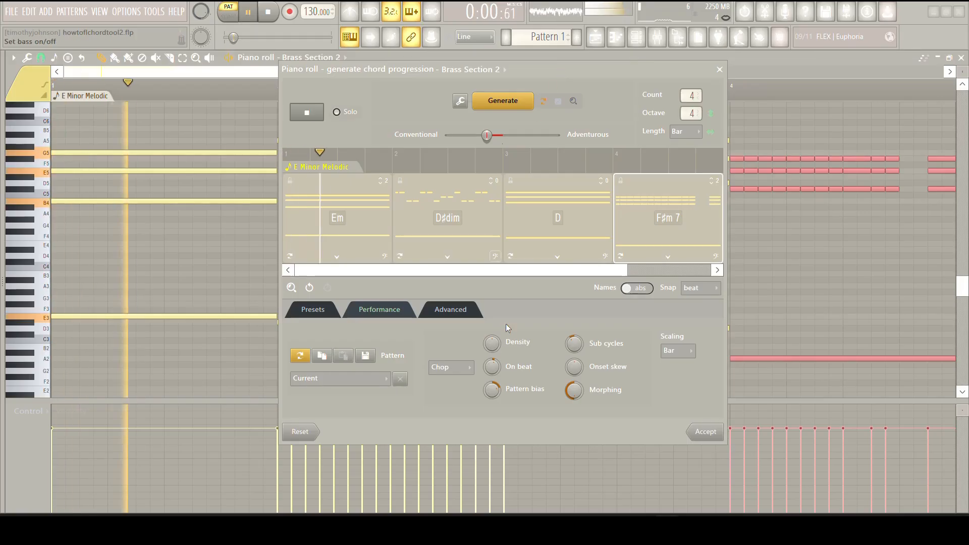
drag(497, 343, 497, 365)
drag(541, 68, 534, 69)
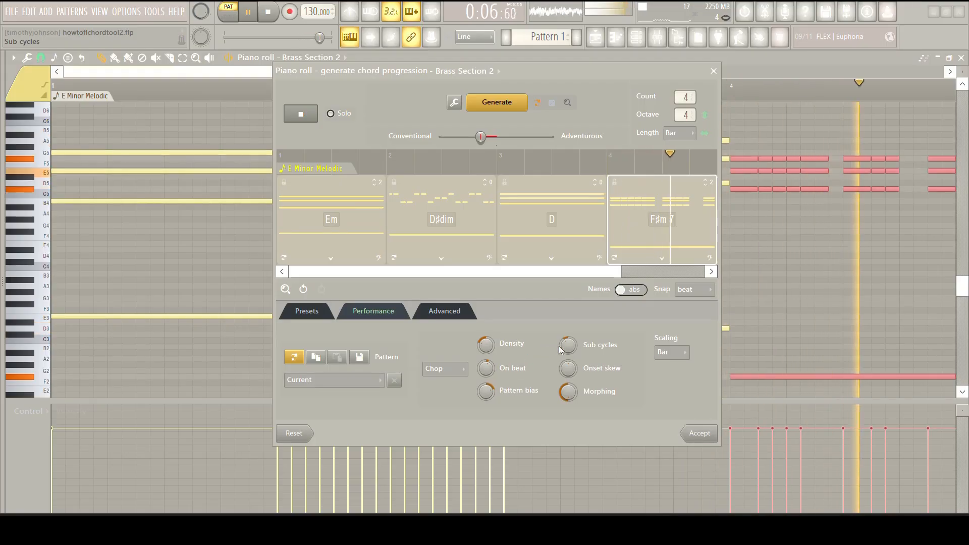
drag(568, 345, 568, 323)
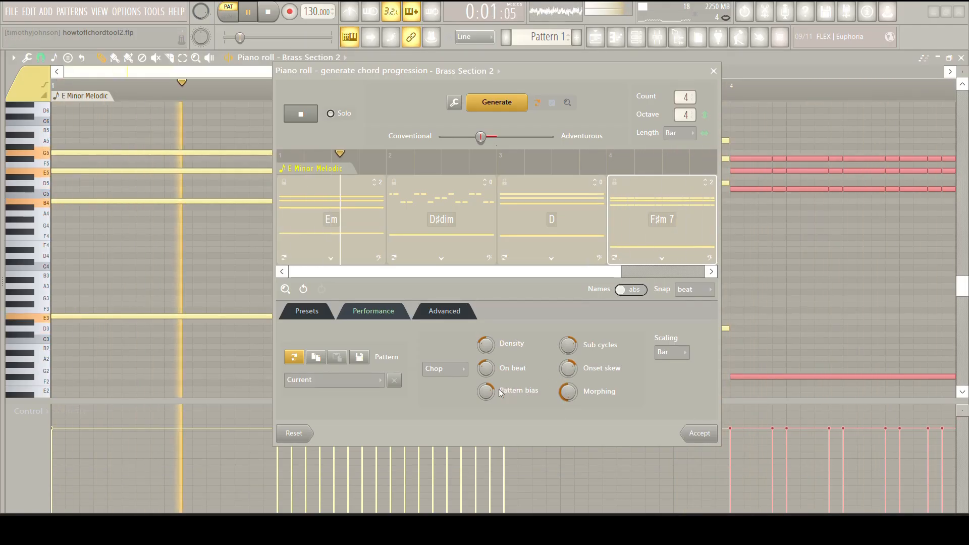
- Adjust Pattern bias and raise Morphing for the chopped F♯m 7 chord during playback, and stop playback
drag(486, 395, 486, 383)
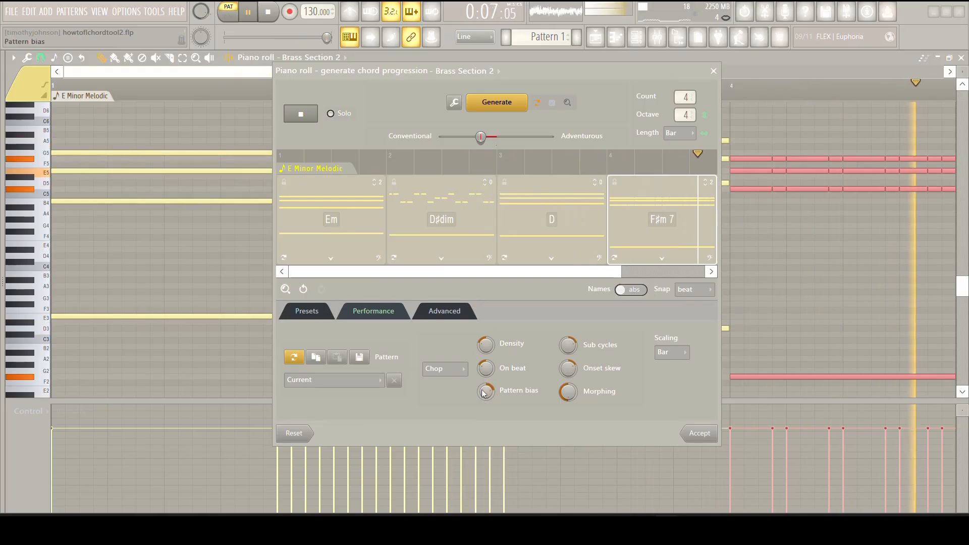
drag(485, 398, 485, 395)
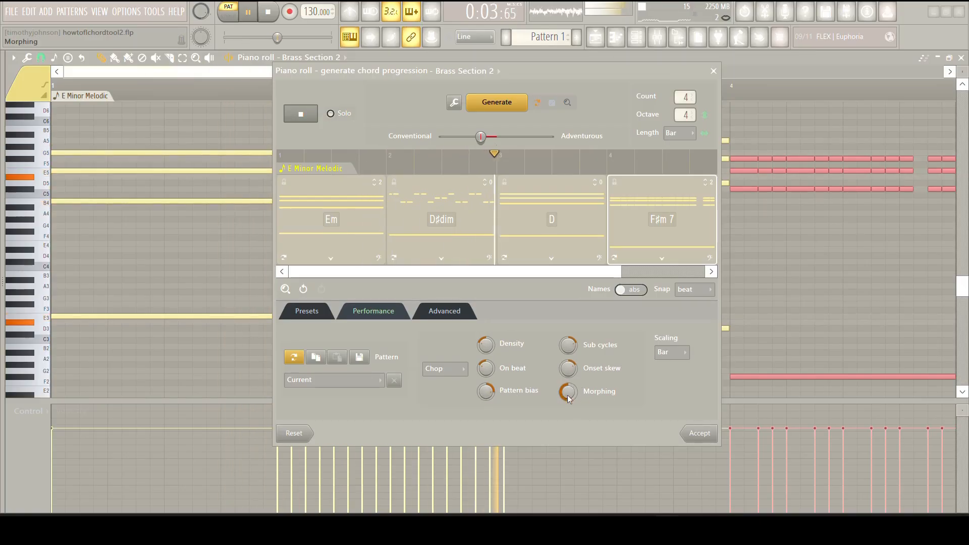
drag(568, 394, 568, 374)
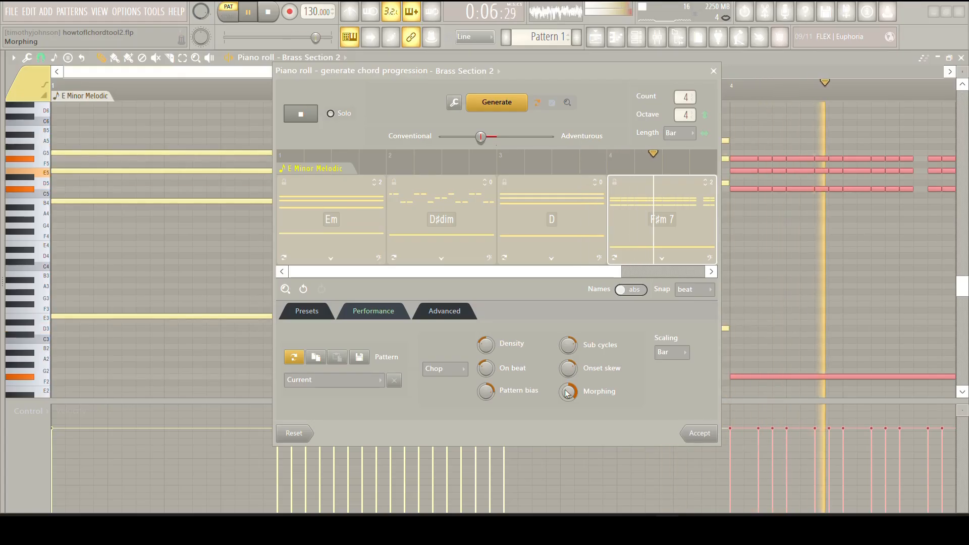
key(space)
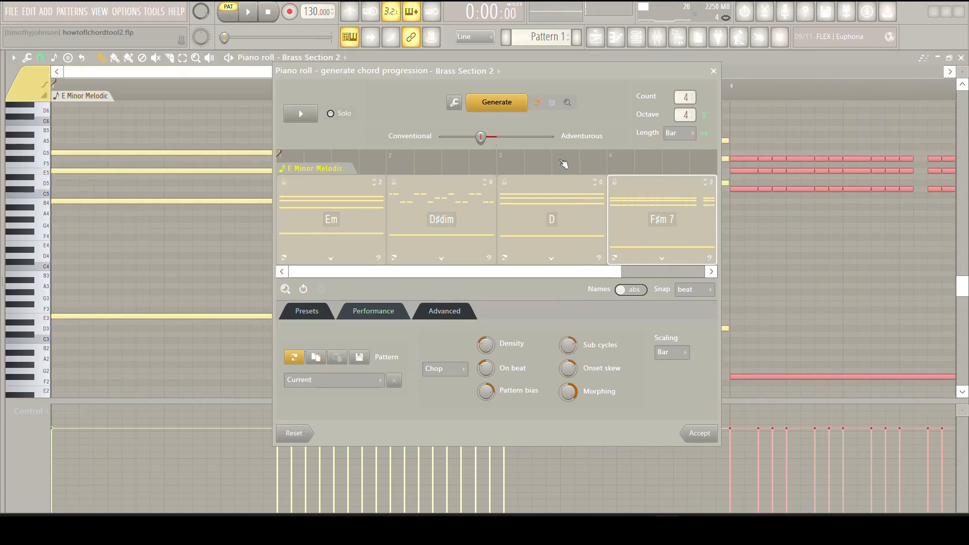
- Switch the performance type to Humanize, select the D chord, and position the generator window clear of its notes
drag(554, 68, 337, 80)
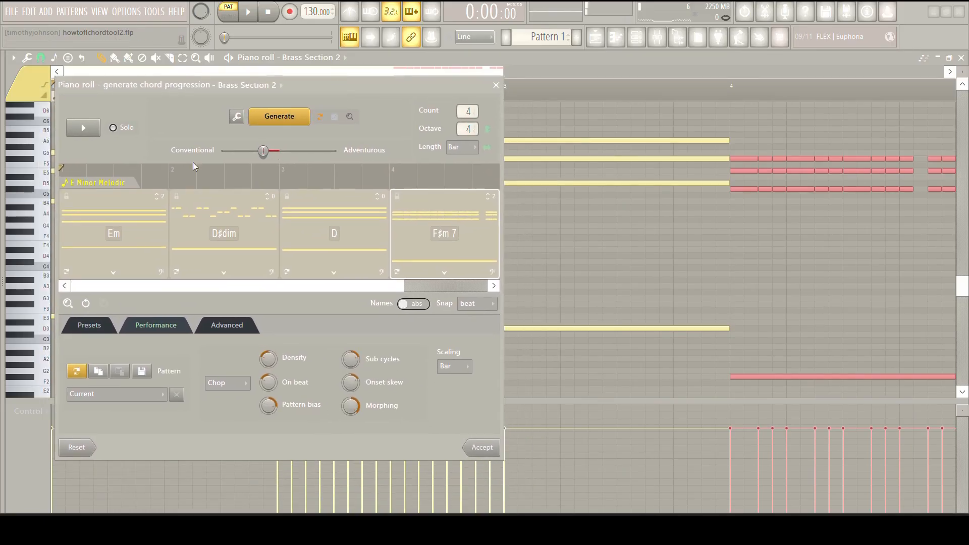
click(226, 417)
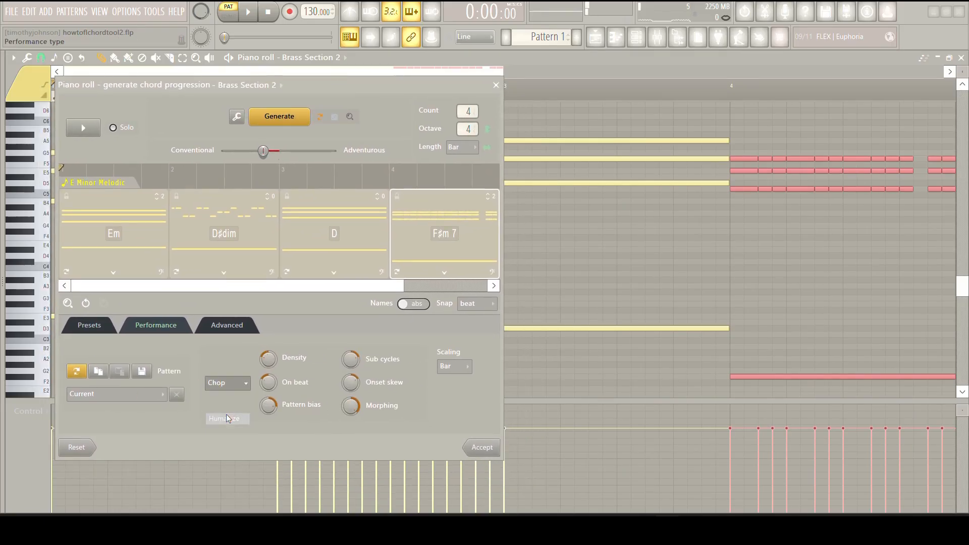
drag(326, 92, 326, 64)
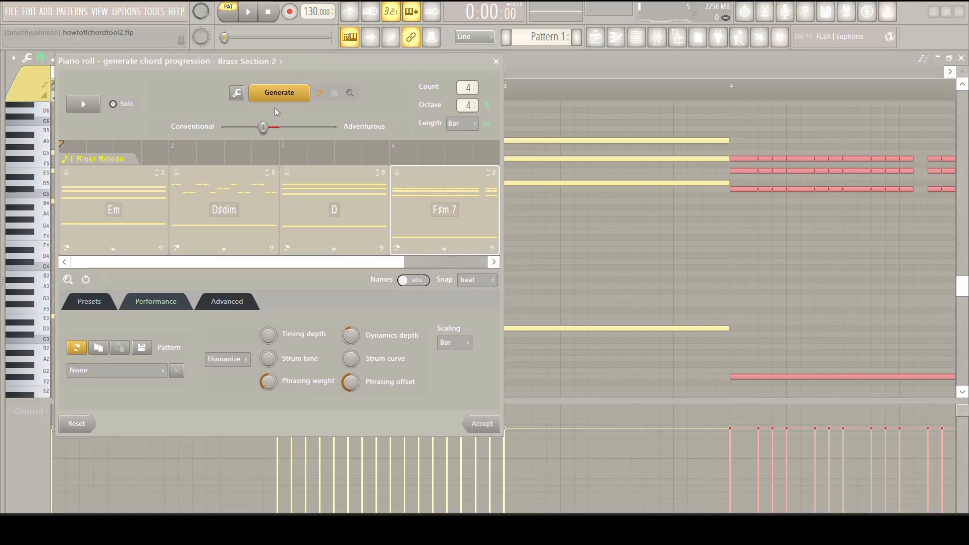
click(326, 200)
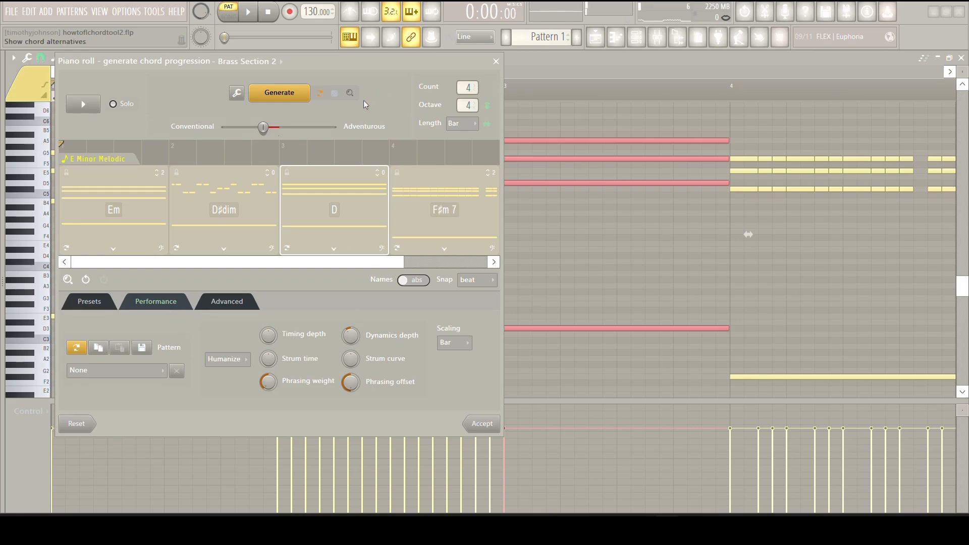
drag(353, 61, 350, 62)
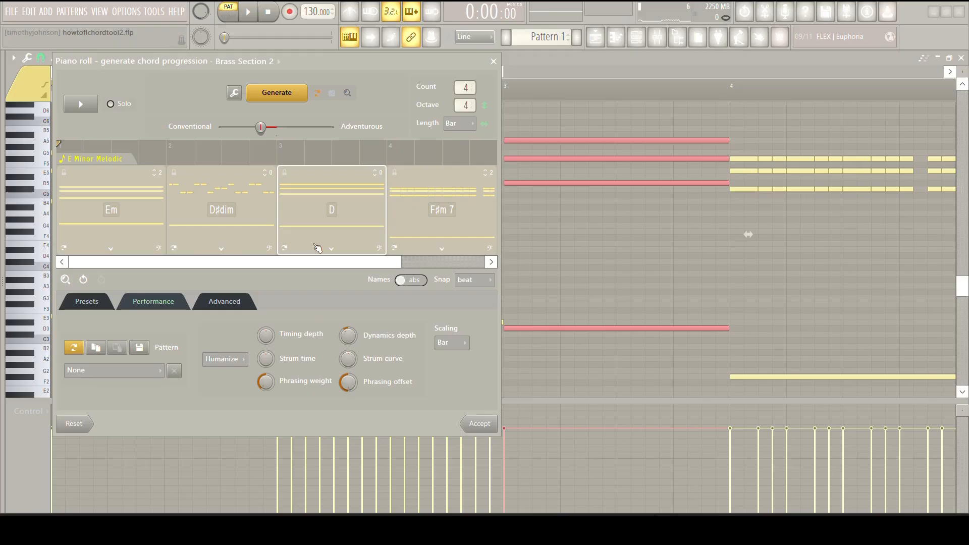
- Start playback and raise the D chord's Timing depth, Dynamics depth and Strum time
key(space)
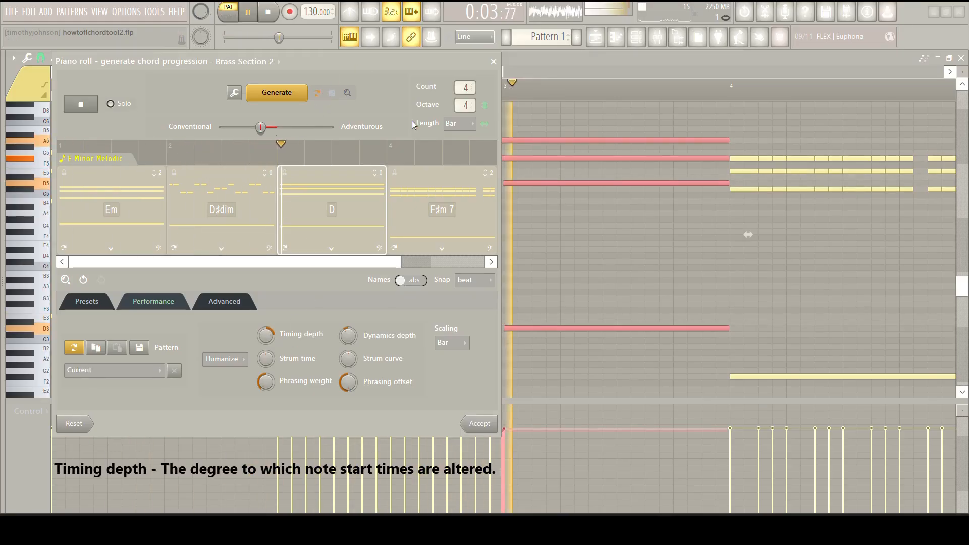
mouse_move(374, 59)
mouse_down()
mouse_move(353, 56)
mouse_move(362, 62)
mouse_up()
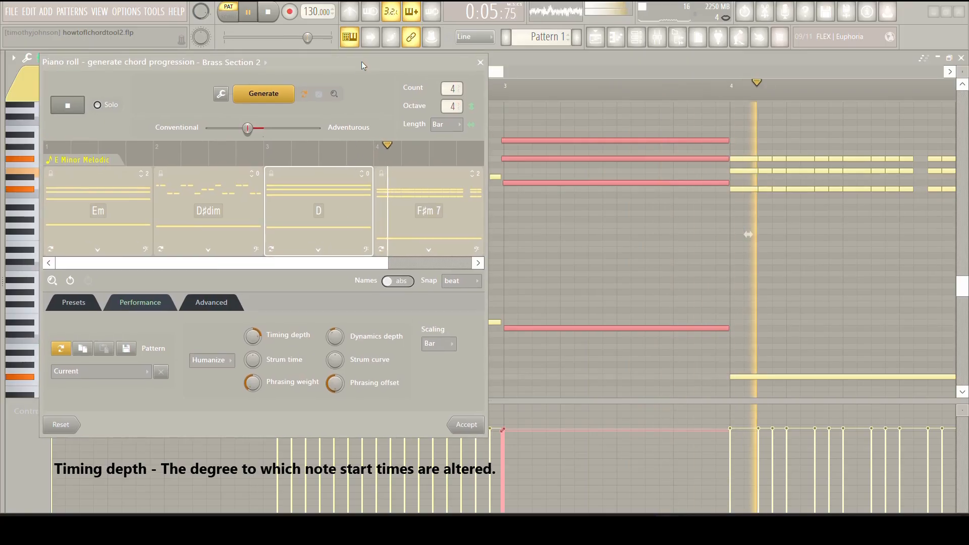
drag(253, 364, 251, 343)
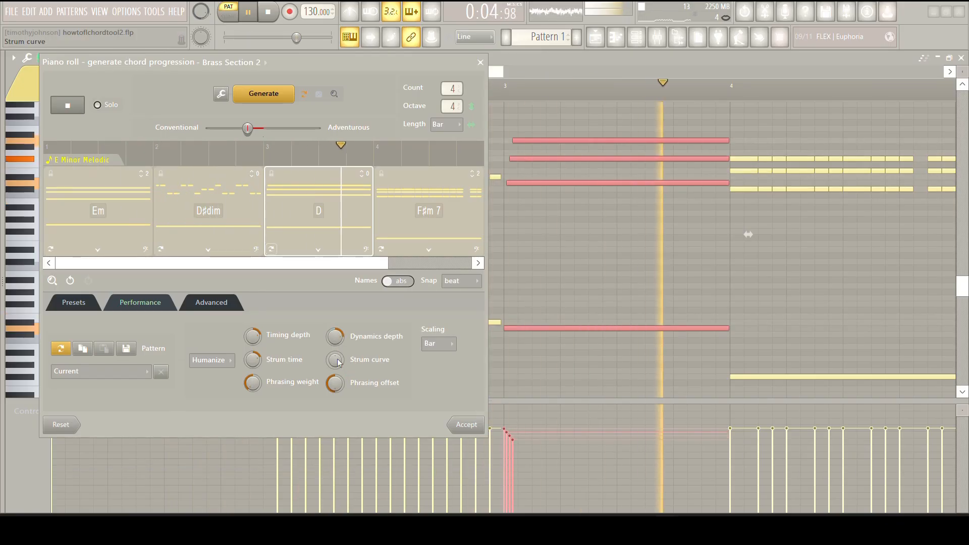
- Try a lower Strum curve on the D chord, raise Strum curve, Phrasing weight and Phrasing offset, and stop playback
drag(335, 358, 335, 370)
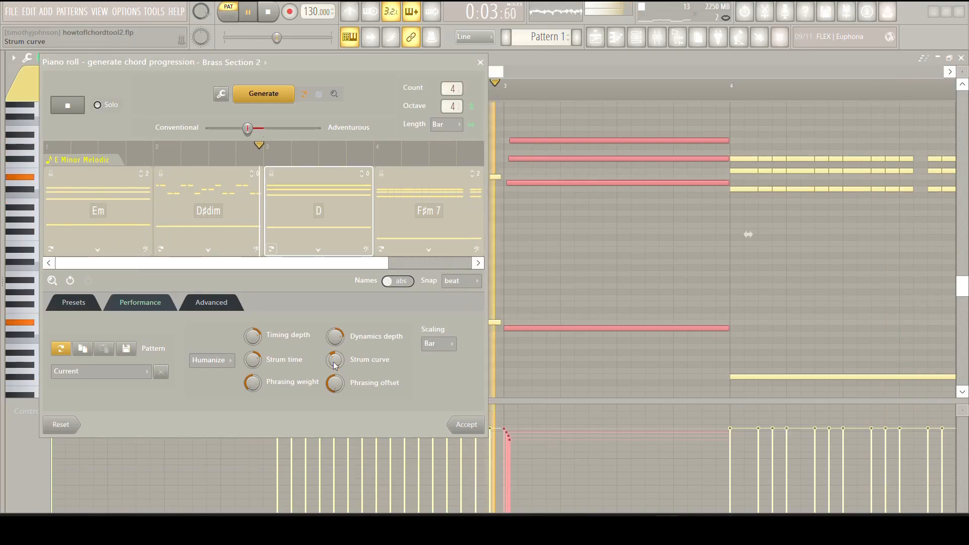
drag(333, 363, 333, 349)
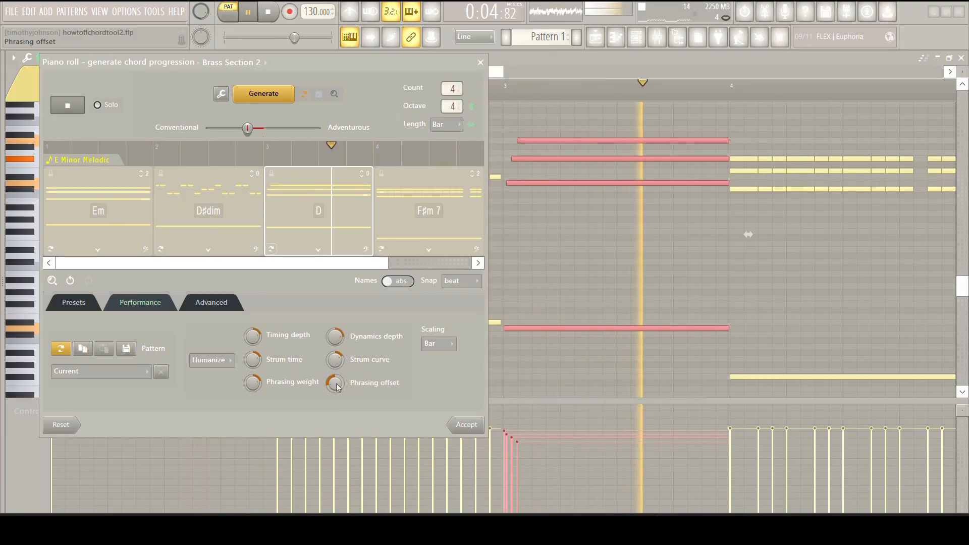
drag(336, 383, 336, 339)
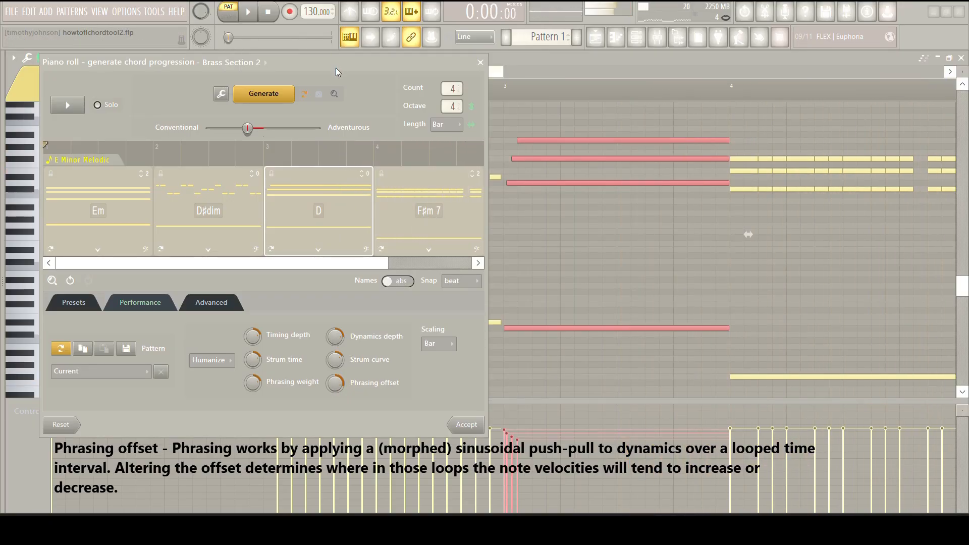
key(space)
- Move the generator window off the first chords, switch the performance type to Bassline, and select the Em chord
drag(335, 66, 805, 65)
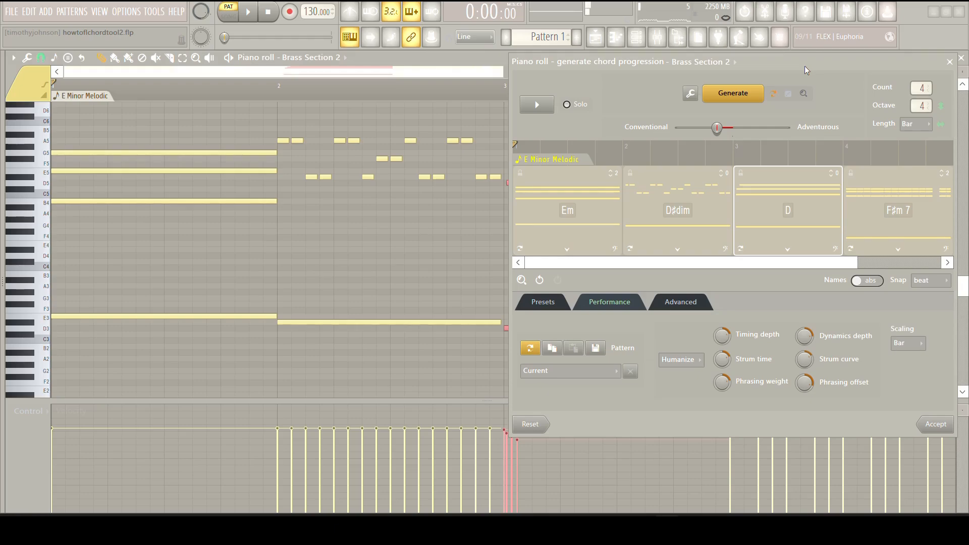
click(679, 366)
click(687, 407)
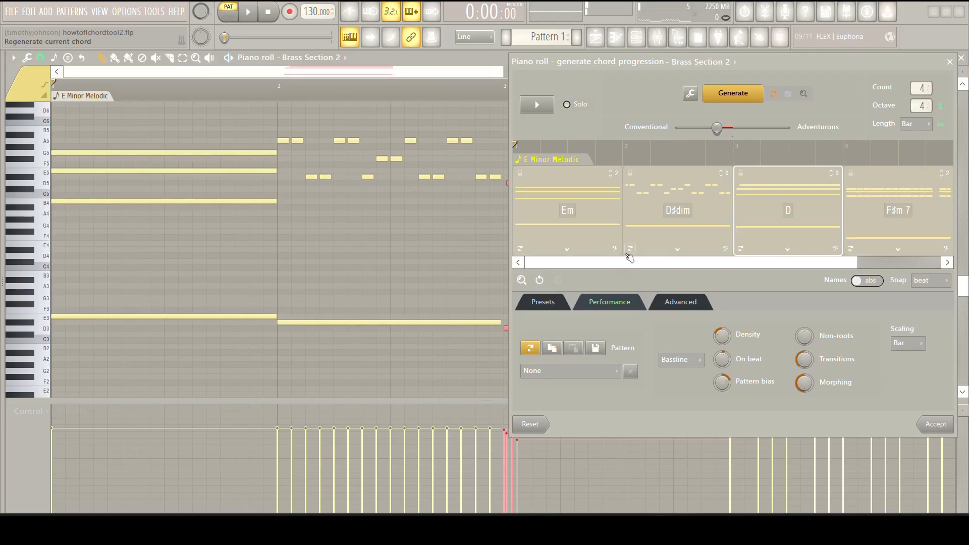
click(551, 217)
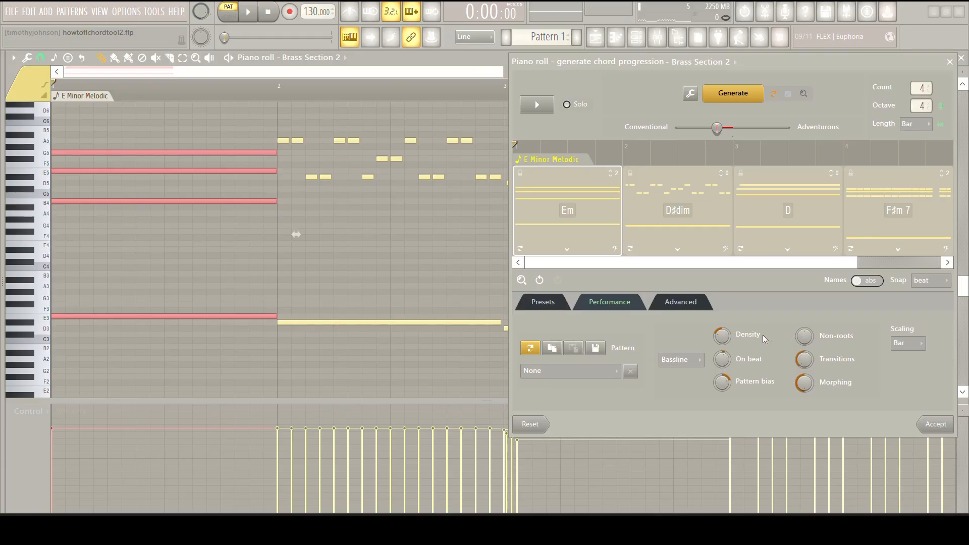
- Start playback, raise Density for the Em bassline, and try different Non-roots and Transitions amounts
key(space)
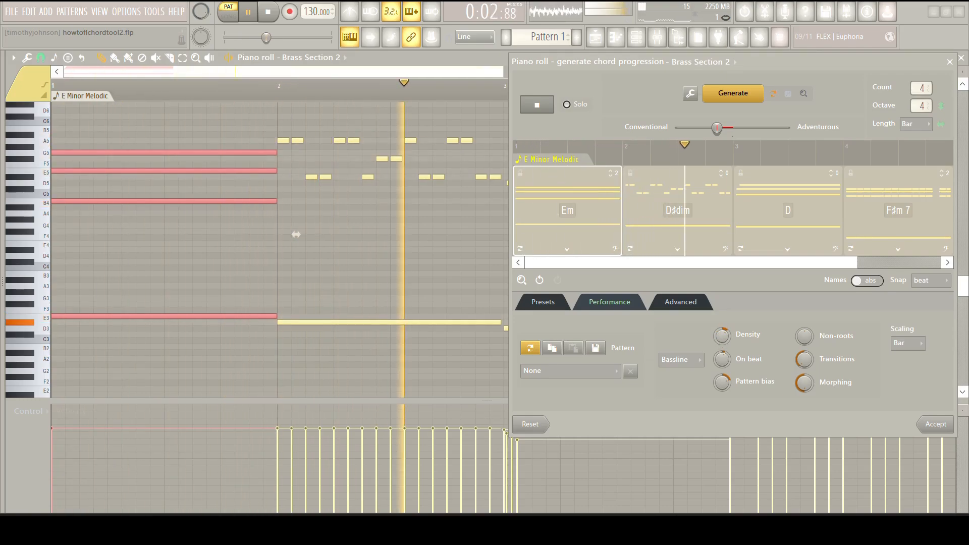
drag(722, 336, 722, 311)
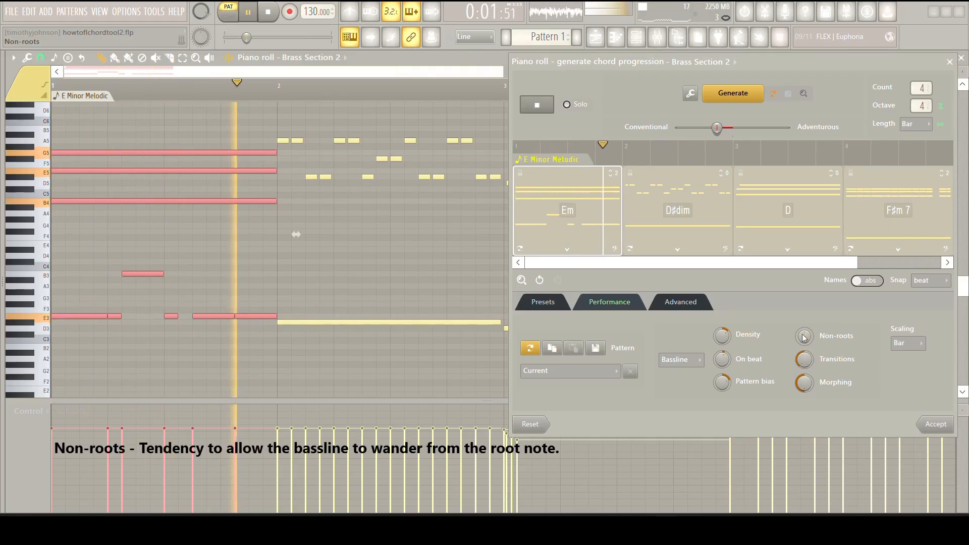
mouse_move(804, 338)
mouse_down()
mouse_move(803, 357)
mouse_move(803, 323)
mouse_up()
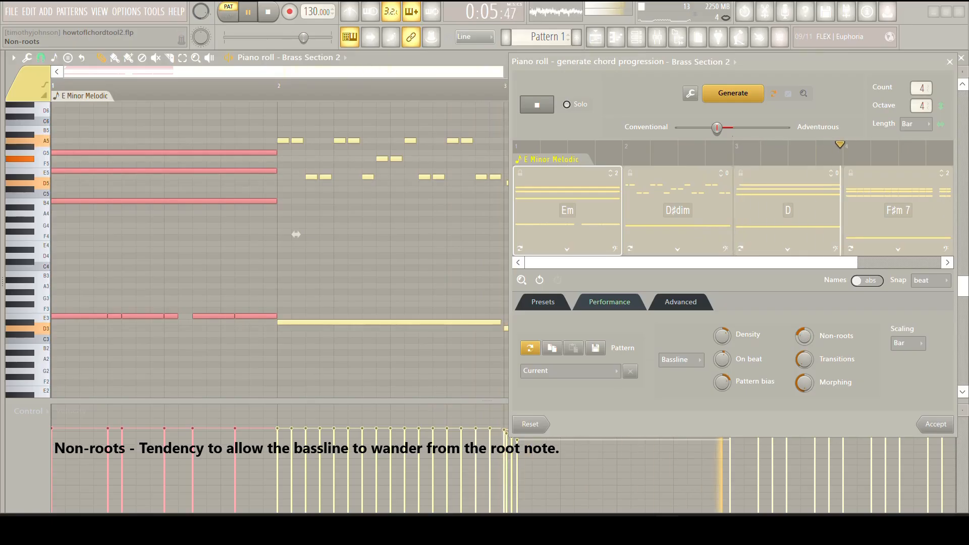
drag(804, 360, 804, 330)
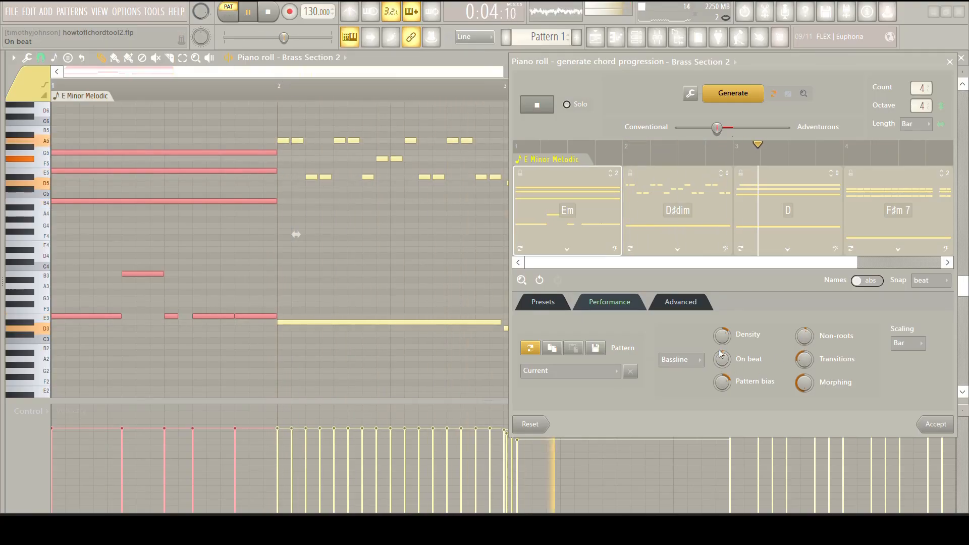
- Try a lower On beat for the Em bassline, raise it again, and increase Transitions
drag(722, 360, 722, 370)
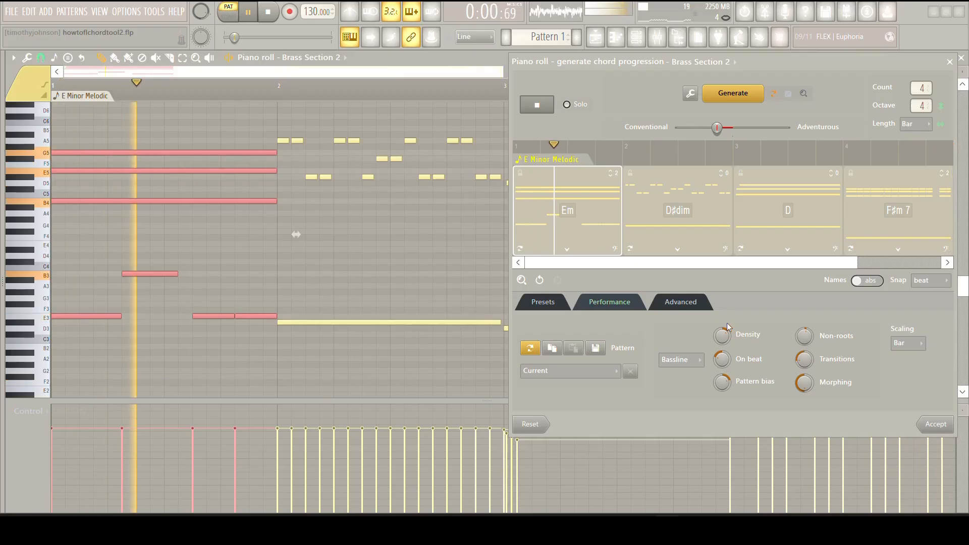
mouse_move(723, 361)
mouse_down()
mouse_move(723, 345)
mouse_move(722, 358)
mouse_up()
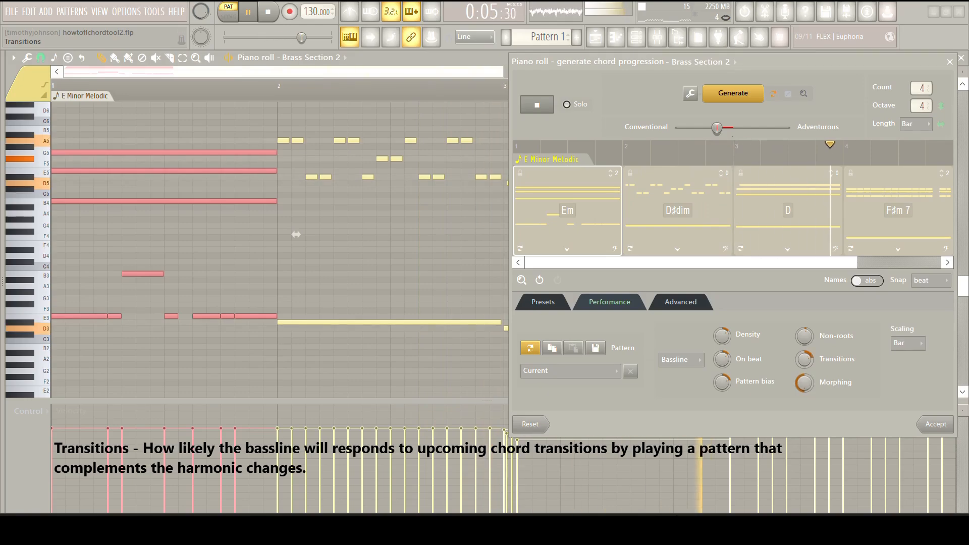
drag(805, 372, 800, 362)
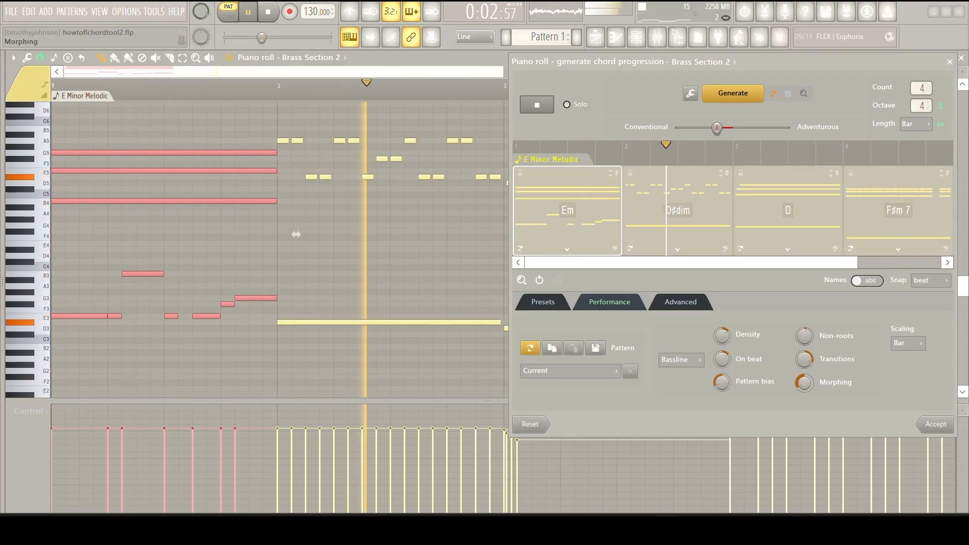
- Raise the Em bassline's Pattern bias, sweep Morphing up and partly back down, stop playback, and reposition the generator window
mouse_move(805, 385)
mouse_down()
mouse_move(805, 354)
mouse_move(804, 375)
mouse_up()
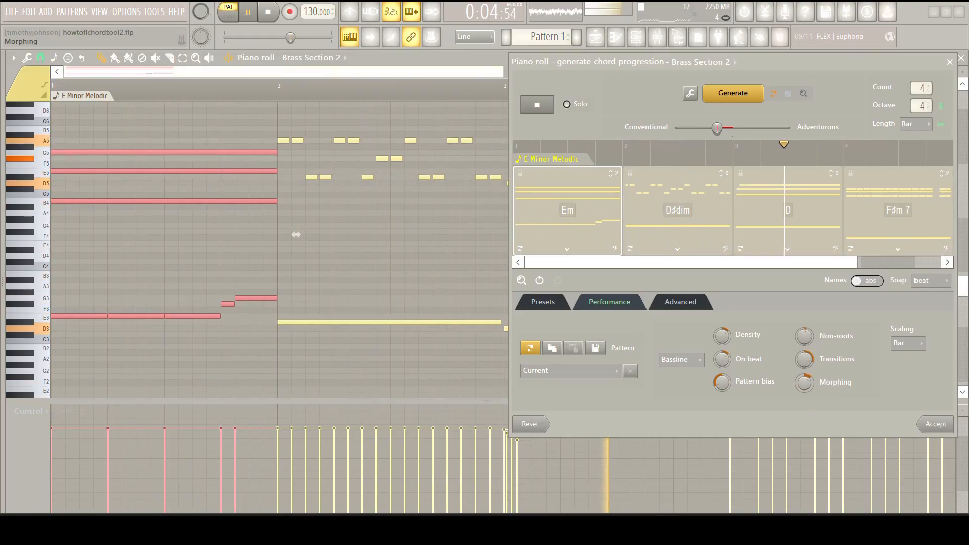
drag(725, 385, 725, 343)
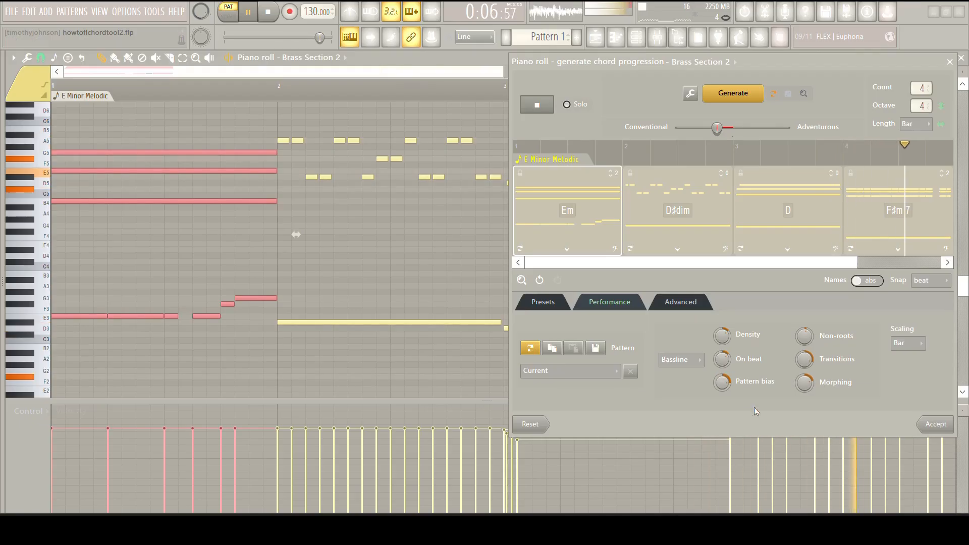
drag(805, 383, 804, 404)
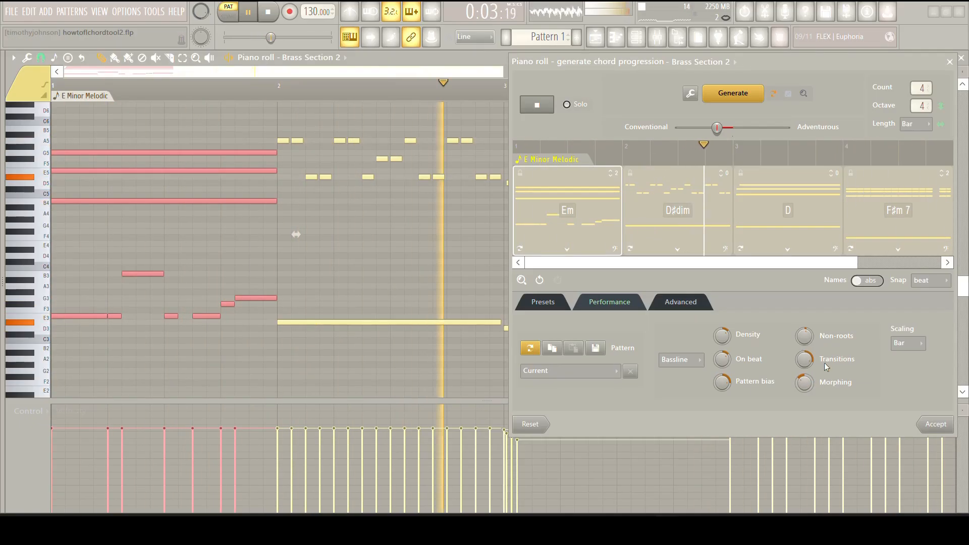
drag(826, 65, 835, 60)
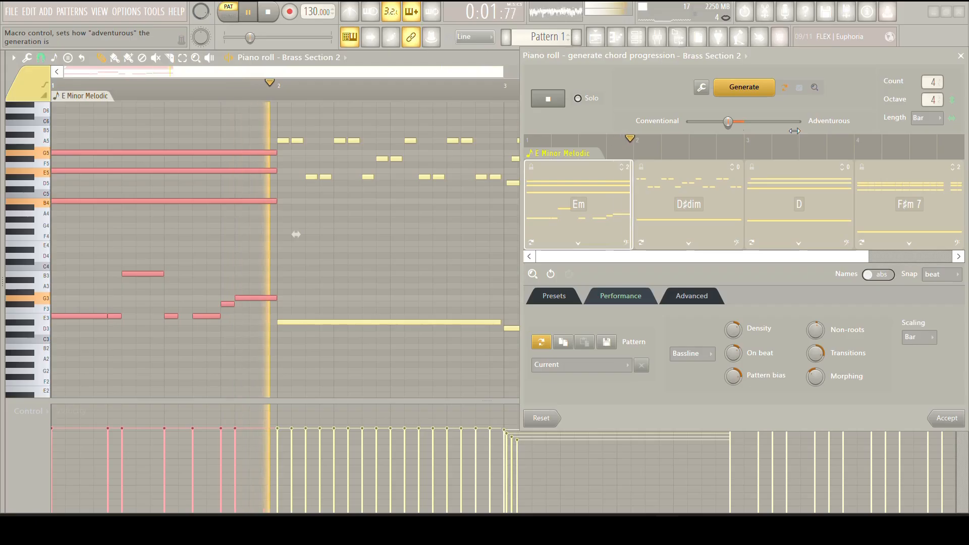
key(space)
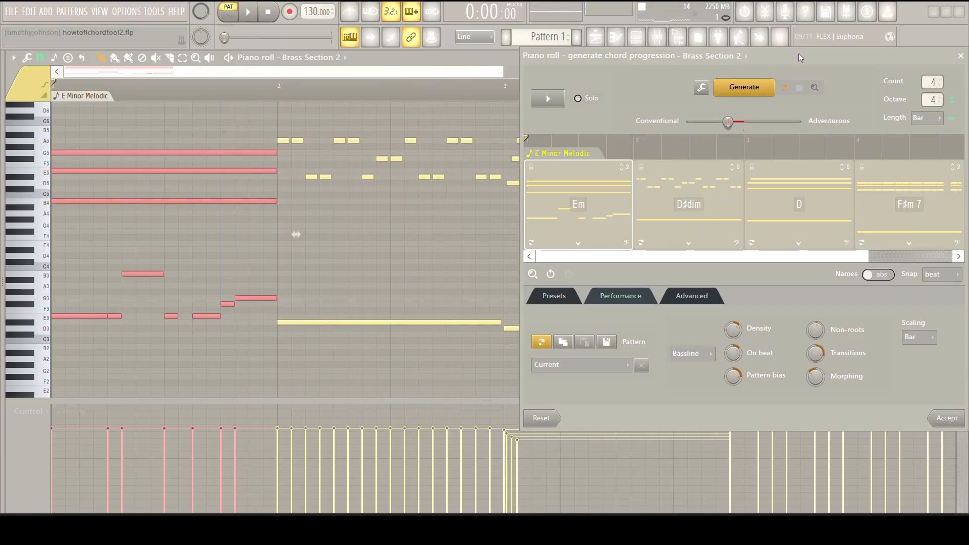
drag(799, 53, 729, 59)
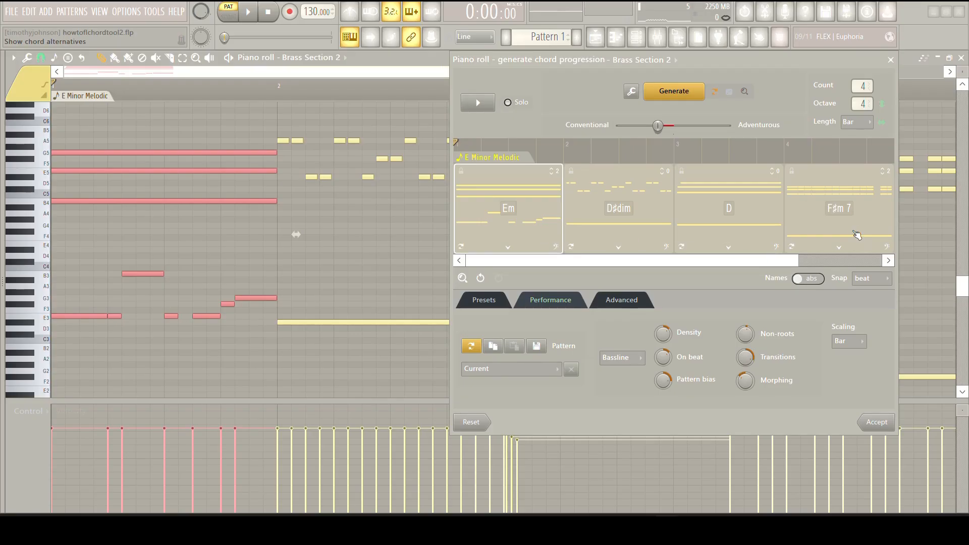
- Bring up the advanced generation settings and try the Fix generate seed and substitute/add extension options
click(613, 360)
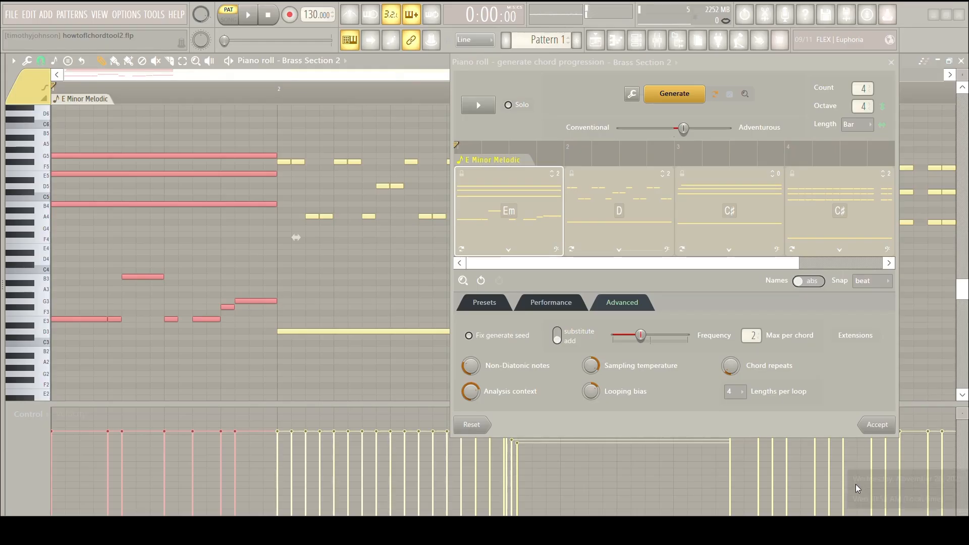
click(476, 339)
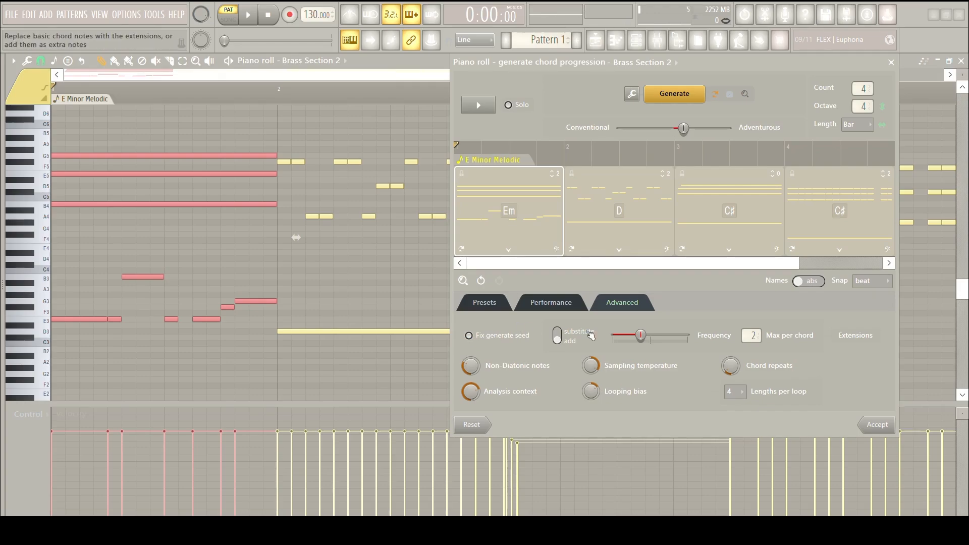
click(558, 341)
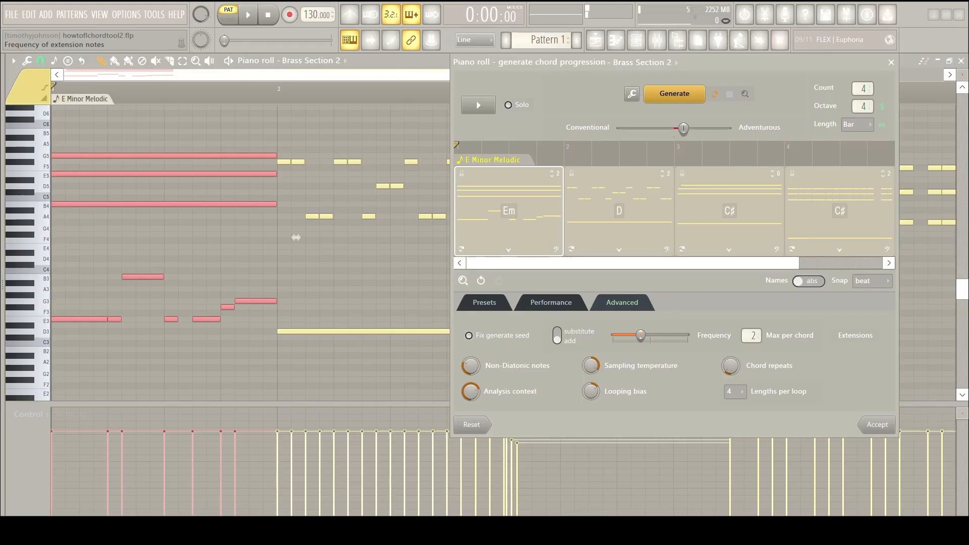
- Try maximum, minimum and high extension Frequency, check Max per chord, and settle Frequency slightly above the middle
drag(641, 336, 643, 335)
drag(642, 336, 688, 335)
drag(687, 335, 605, 338)
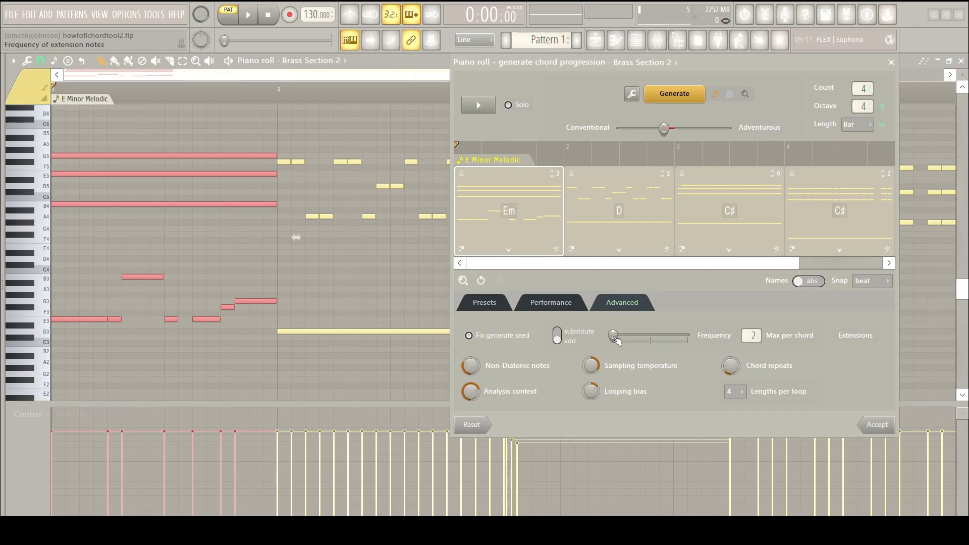
drag(613, 337, 677, 337)
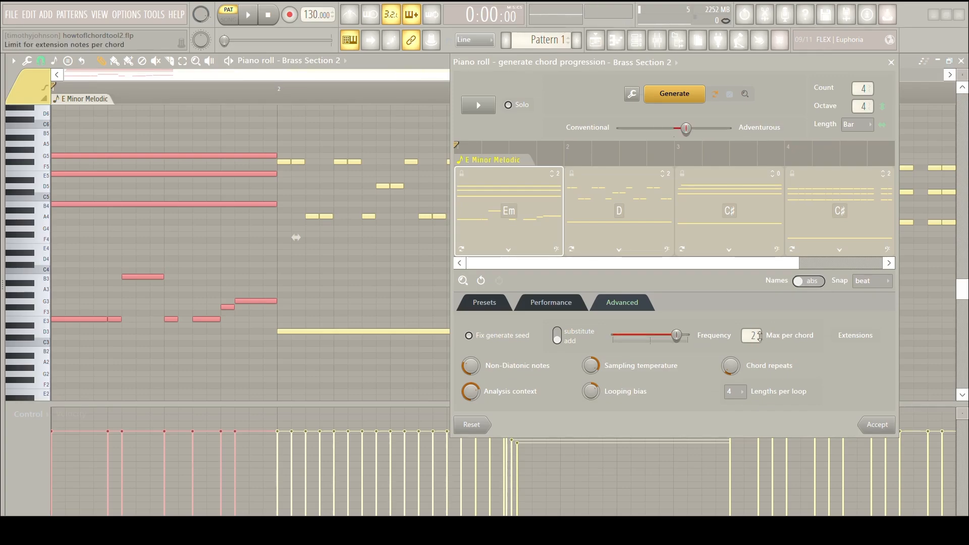
drag(749, 335, 749, 333)
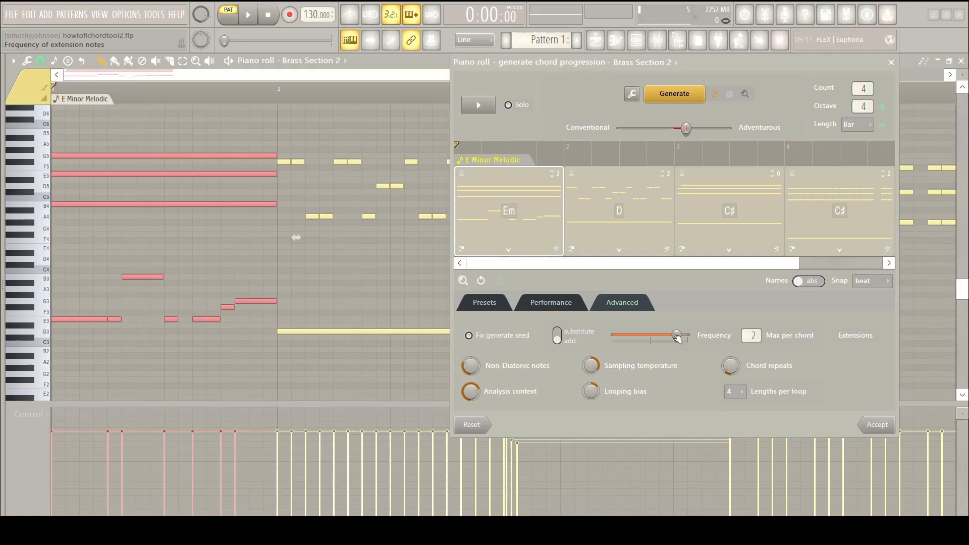
drag(677, 336, 656, 337)
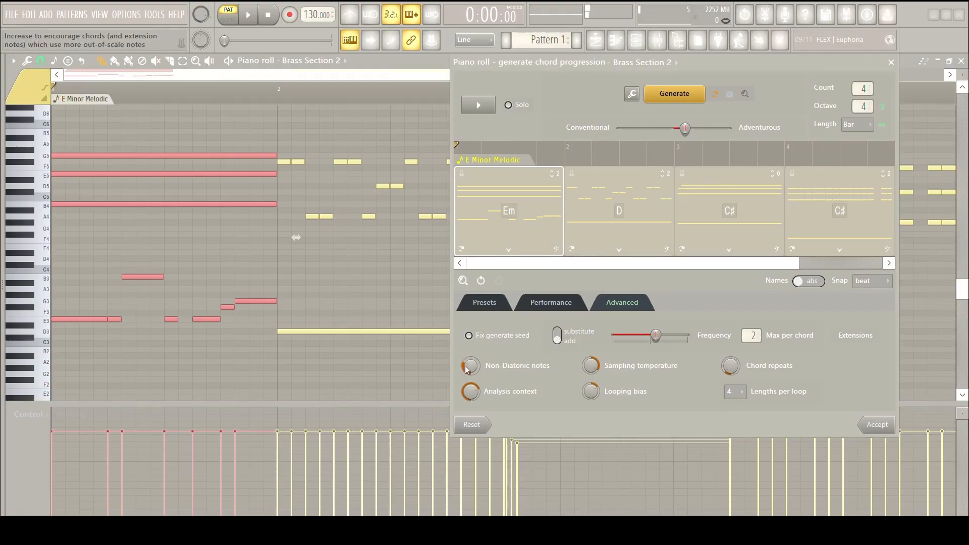
- Raise Non-Diatonic notes, adjust Sampling temperature, and generate and preview a new chord progression
drag(465, 368, 465, 362)
drag(466, 367, 470, 385)
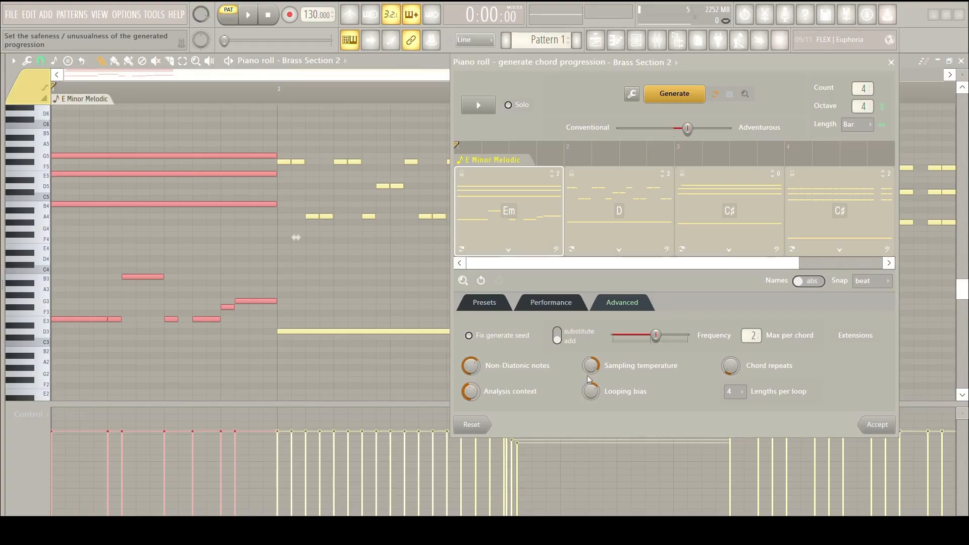
drag(592, 369, 593, 363)
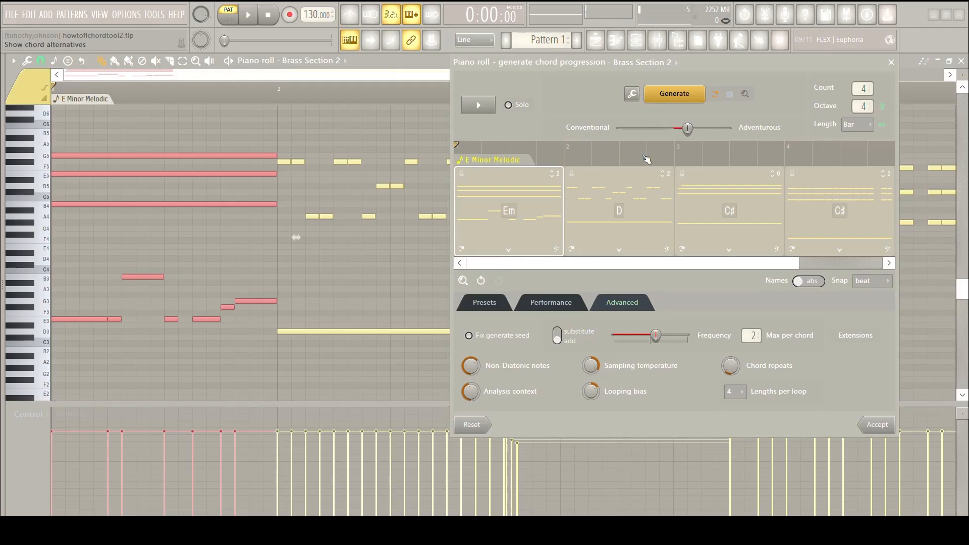
click(677, 95)
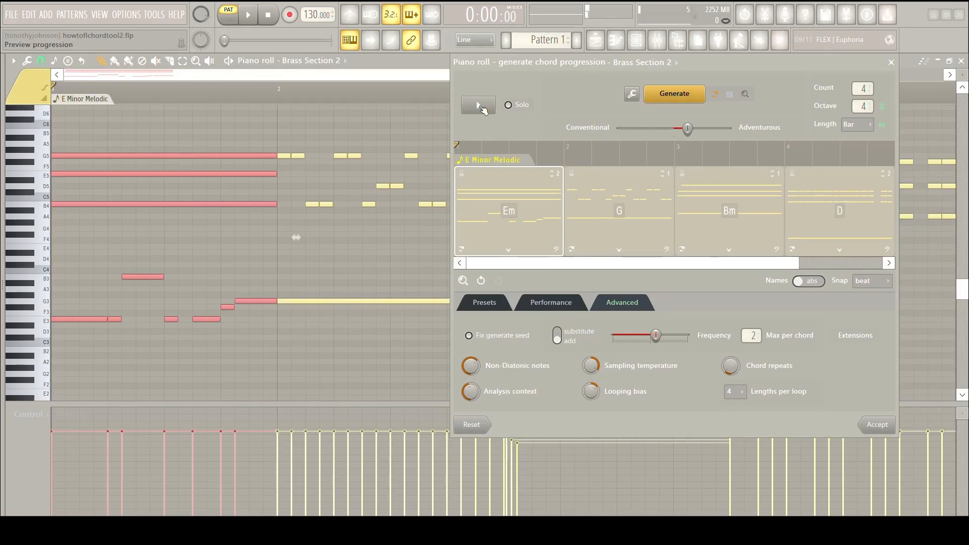
click(480, 106)
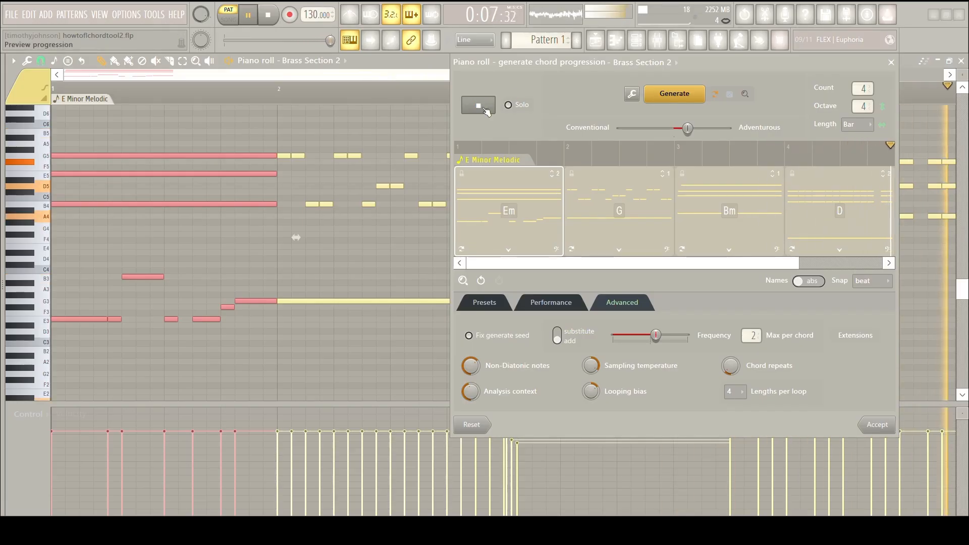
- Fix the generate seed, set extensions to substitute with a high Frequency, and lower Non-Diatonic notes and Sampling temperature
click(471, 336)
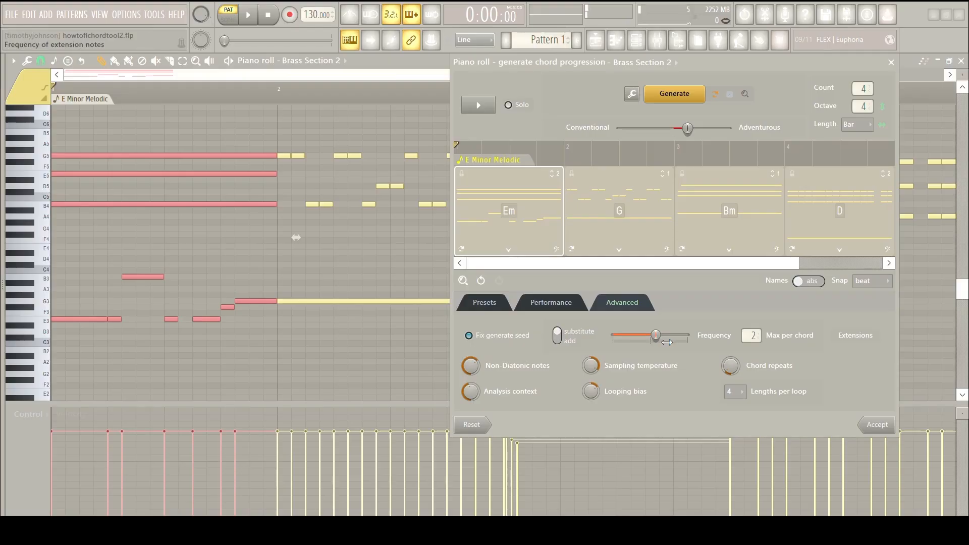
drag(658, 337, 682, 336)
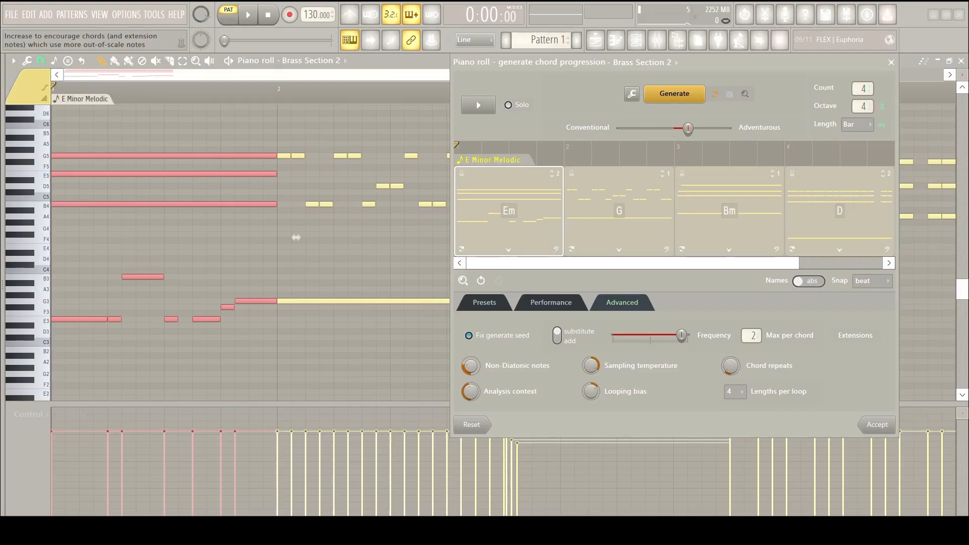
drag(471, 366, 470, 372)
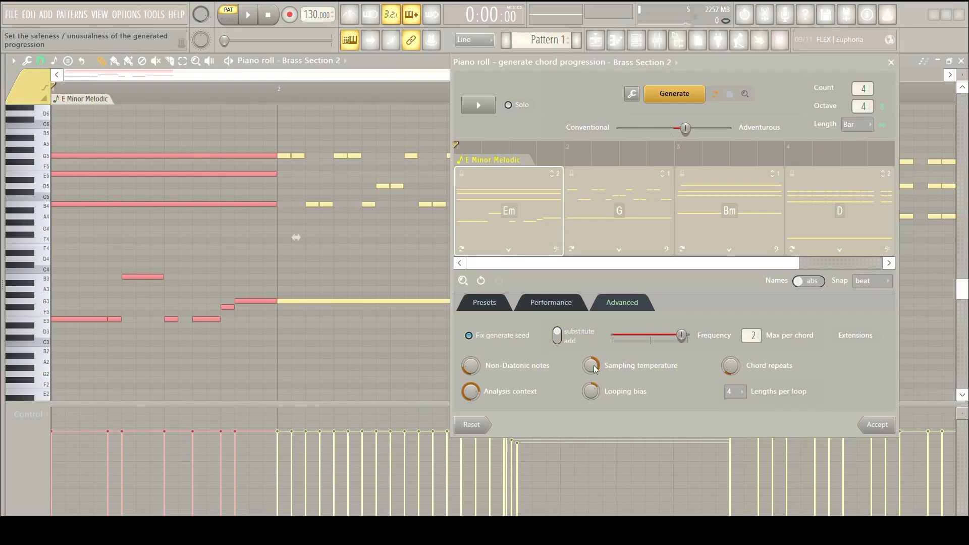
drag(592, 367, 593, 394)
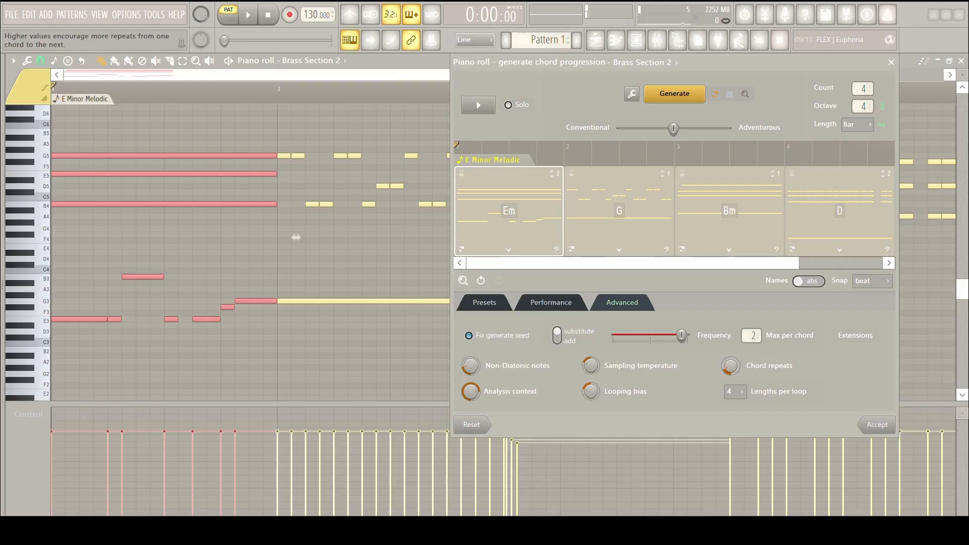
- Generate a new chord progression from the changed advanced settings and preview it
click(675, 94)
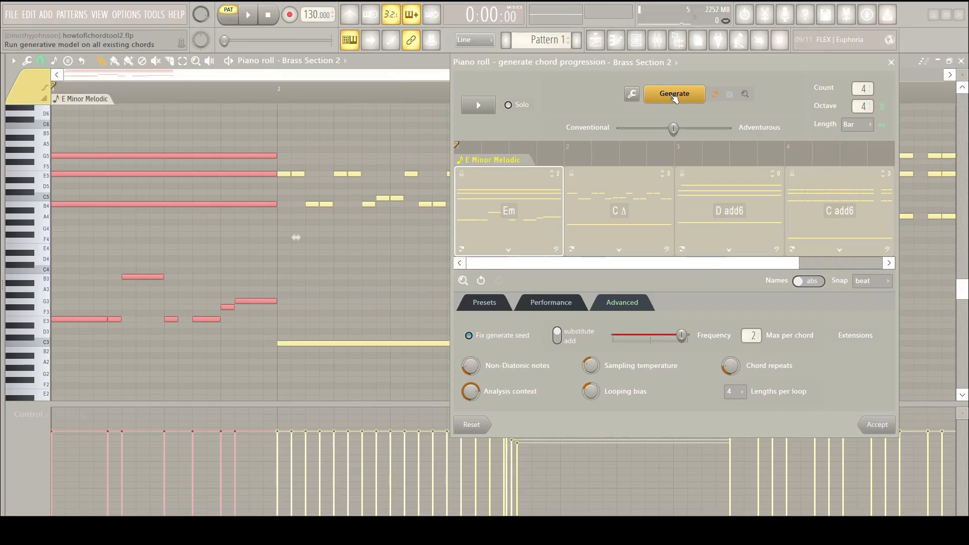
click(489, 111)
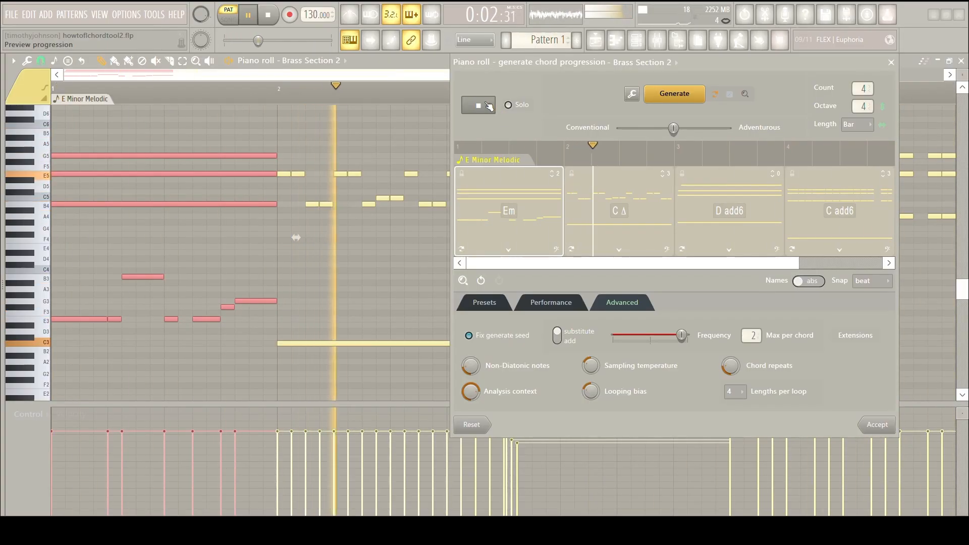
click(488, 105)
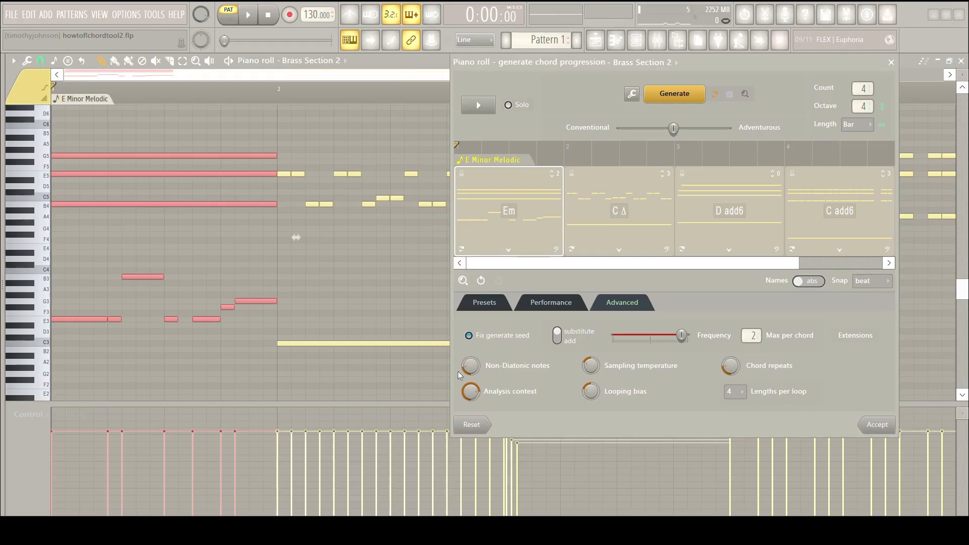
- Look over the available preset progressions, rhythm presets and performance types without changing any of them
click(486, 309)
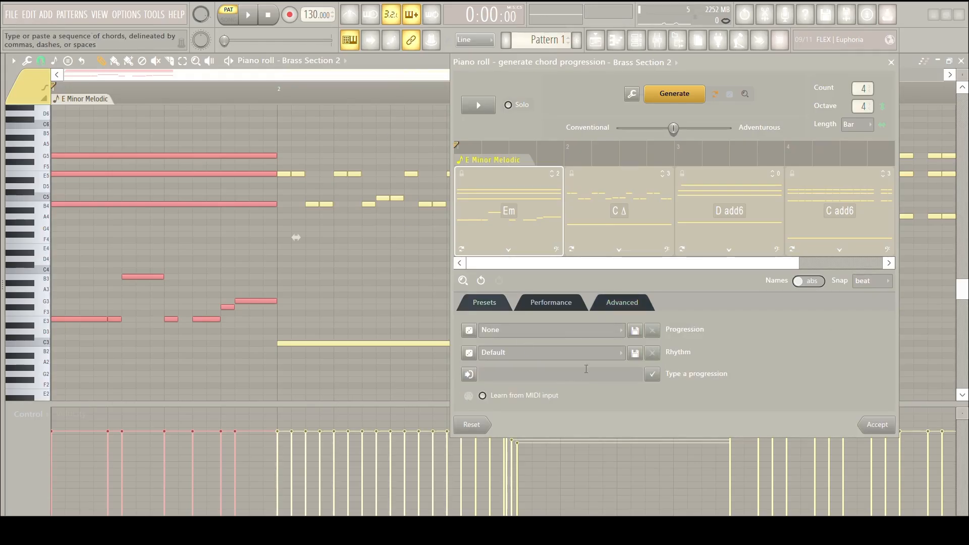
click(611, 335)
click(855, 333)
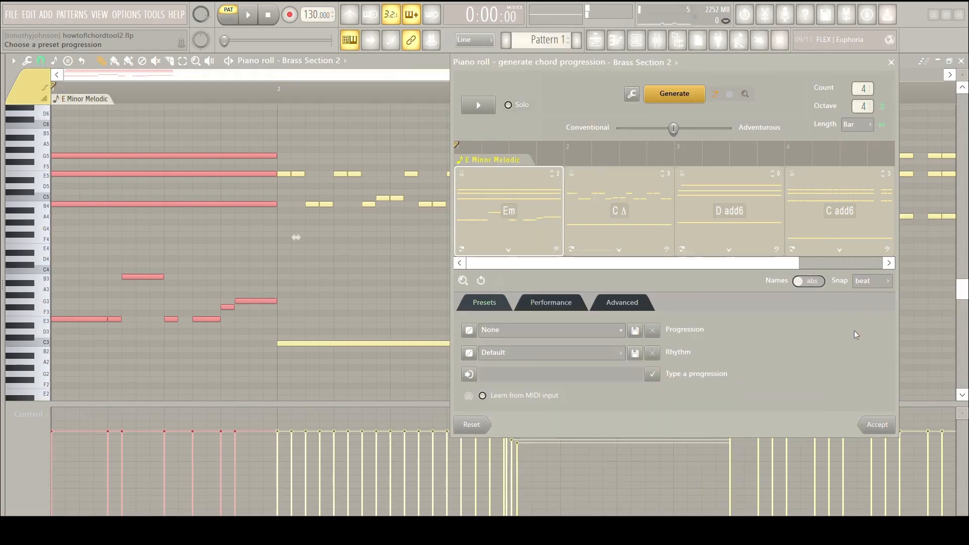
click(607, 354)
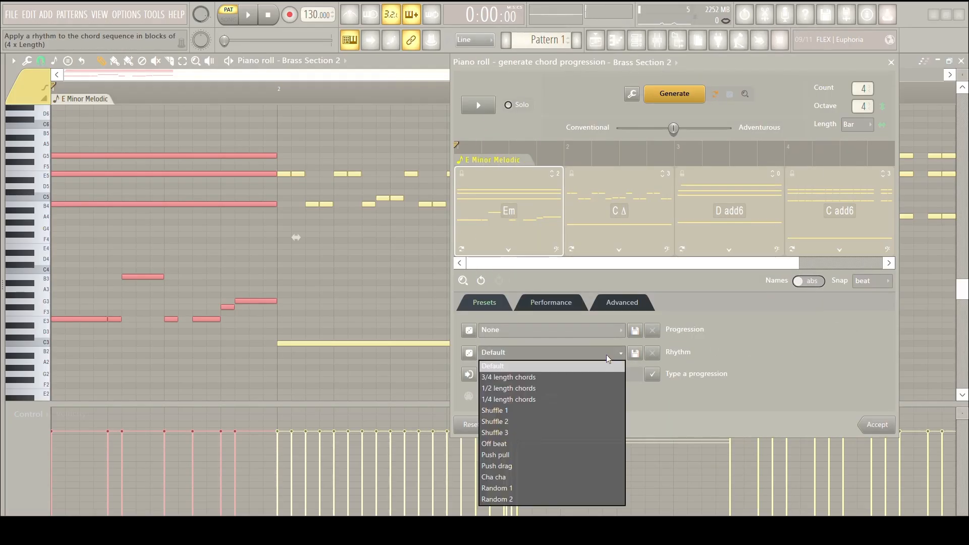
click(750, 347)
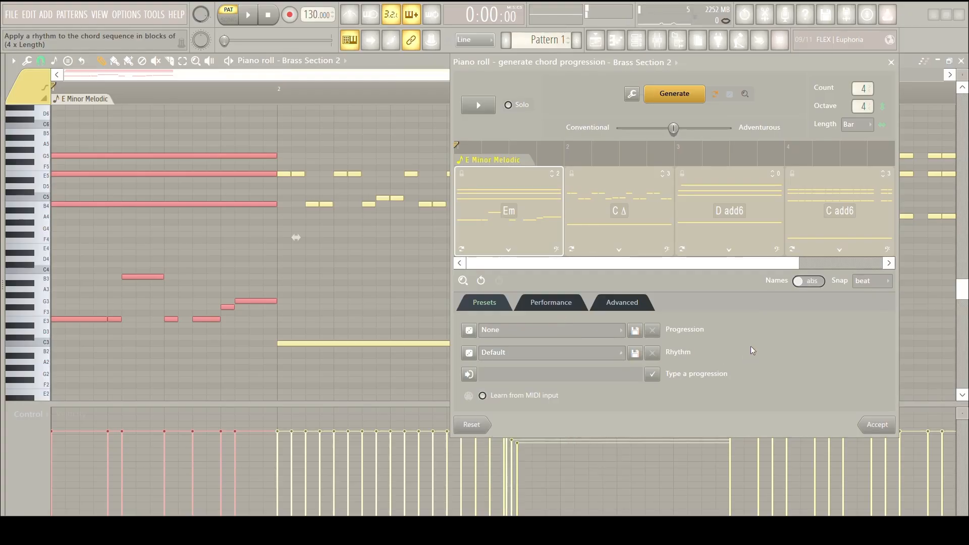
click(558, 300)
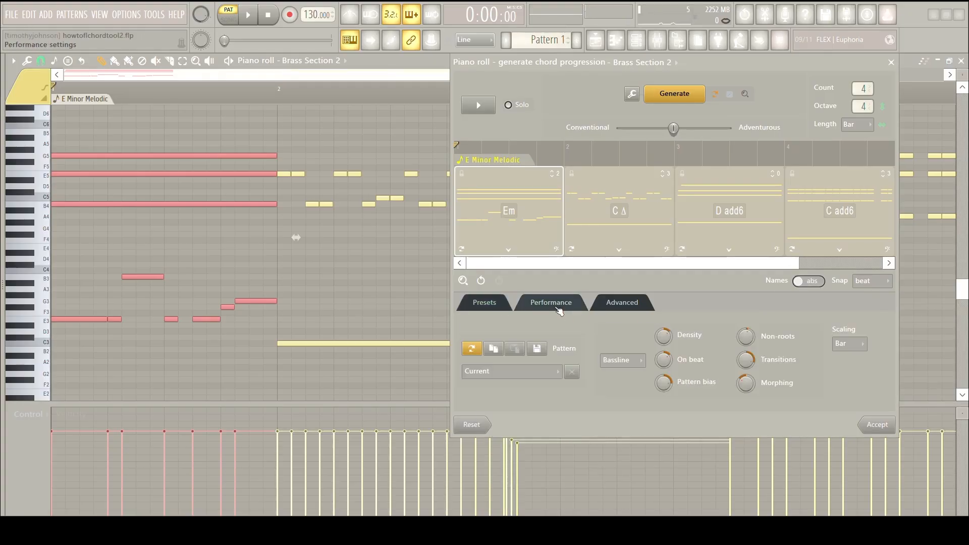
click(619, 361)
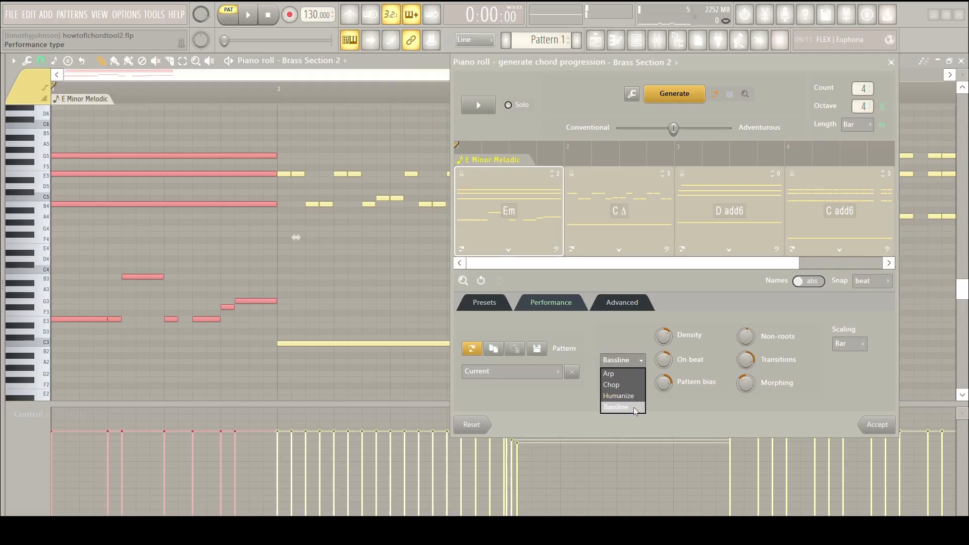